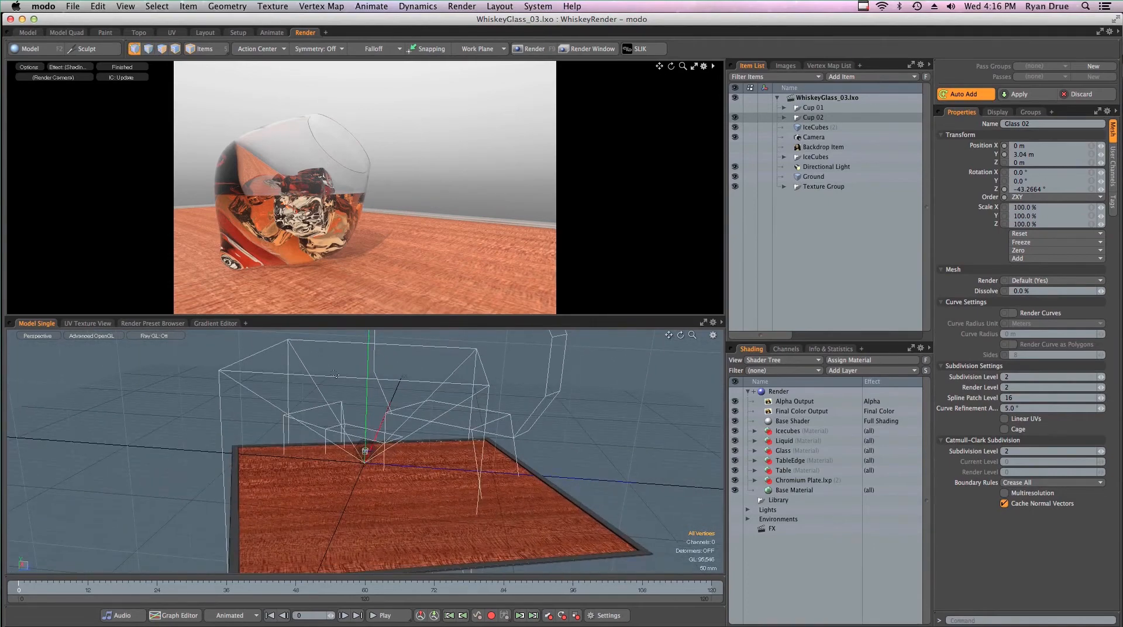
Hide the texture locators, work plane and grid in the perspective viewport.
{"action": "left_click_drag", "start_coordinate": [261, 374], "coordinate": [382, 366], "text": "alt"}
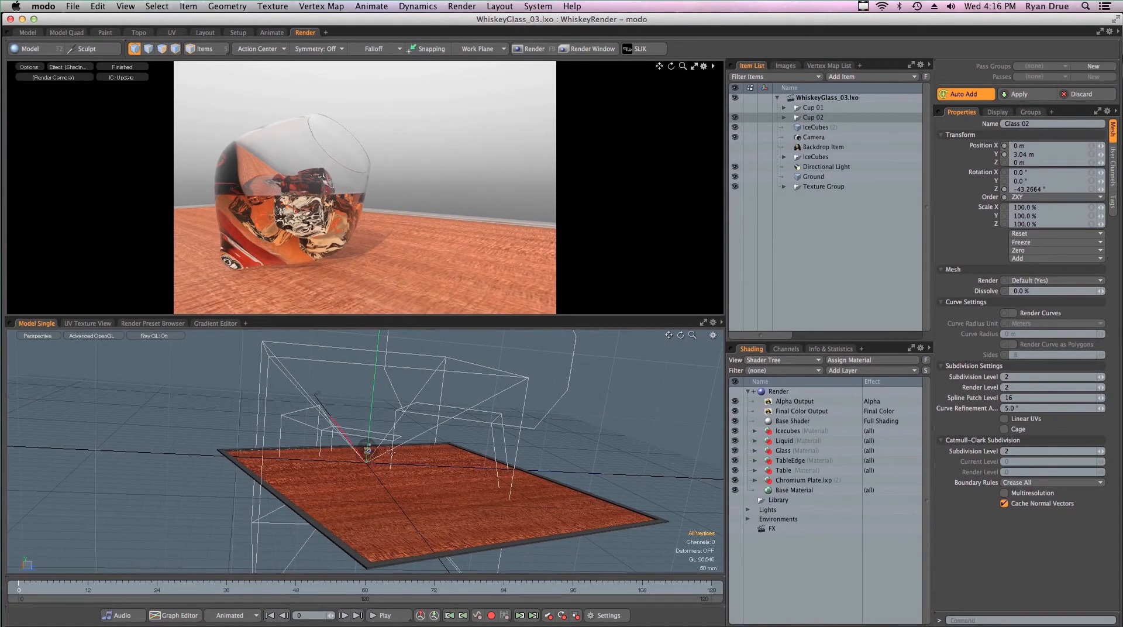
{"action": "left_click_drag", "start_coordinate": [444, 456], "coordinate": [410, 441], "text": "alt"}
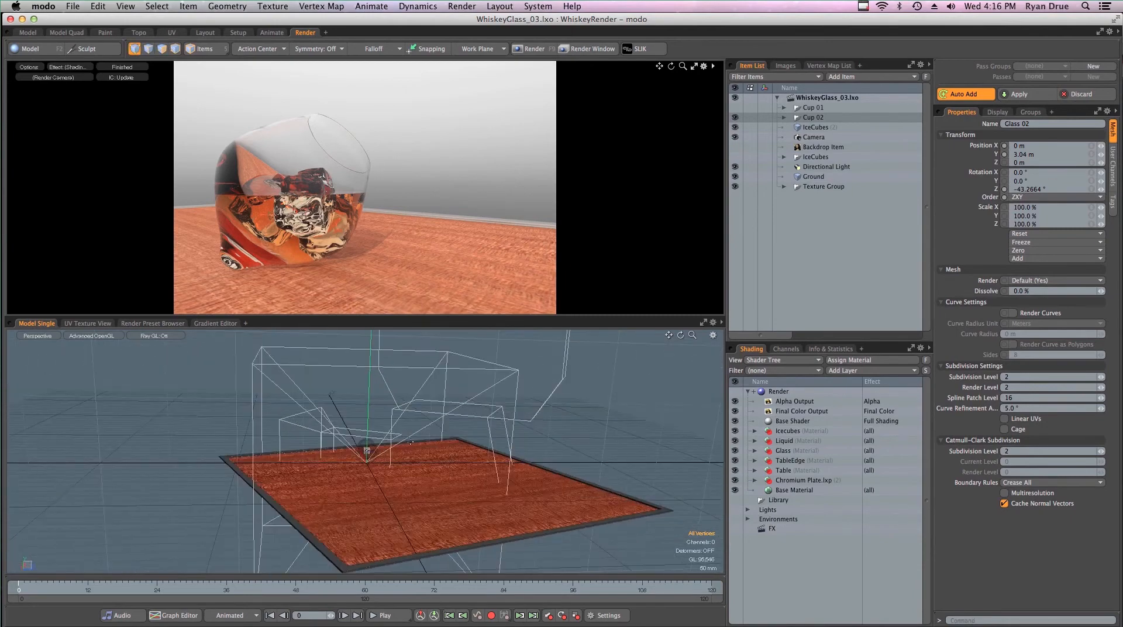
{"action": "left_click_drag", "start_coordinate": [358, 414], "coordinate": [378, 431], "text": "alt"}
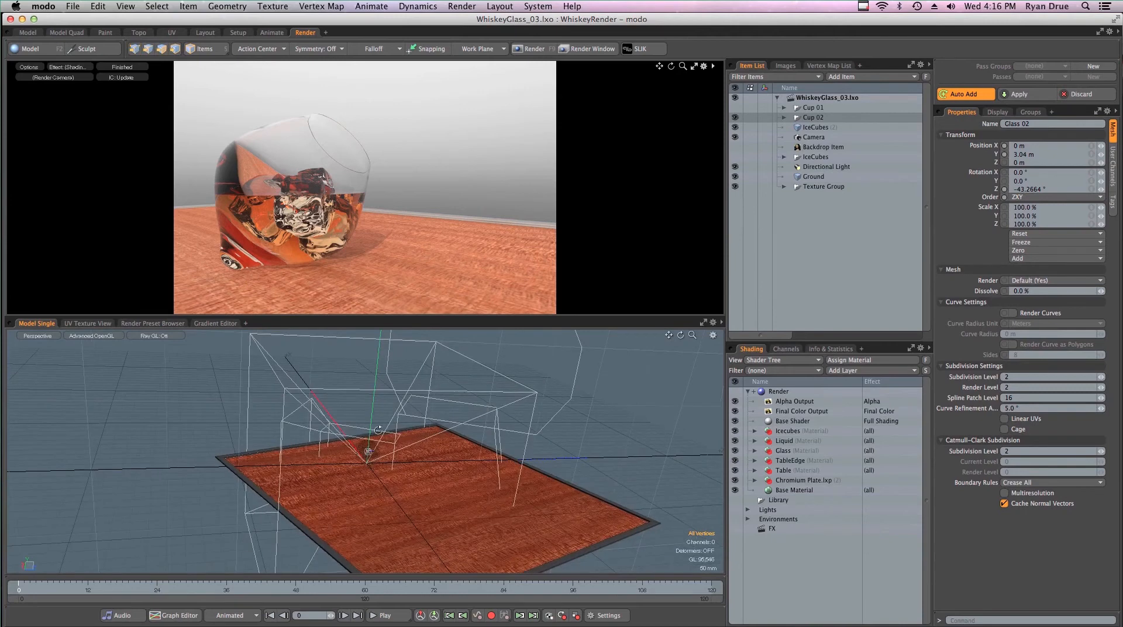
{"action": "key", "text": "1"}
{"action": "key", "text": "o"}
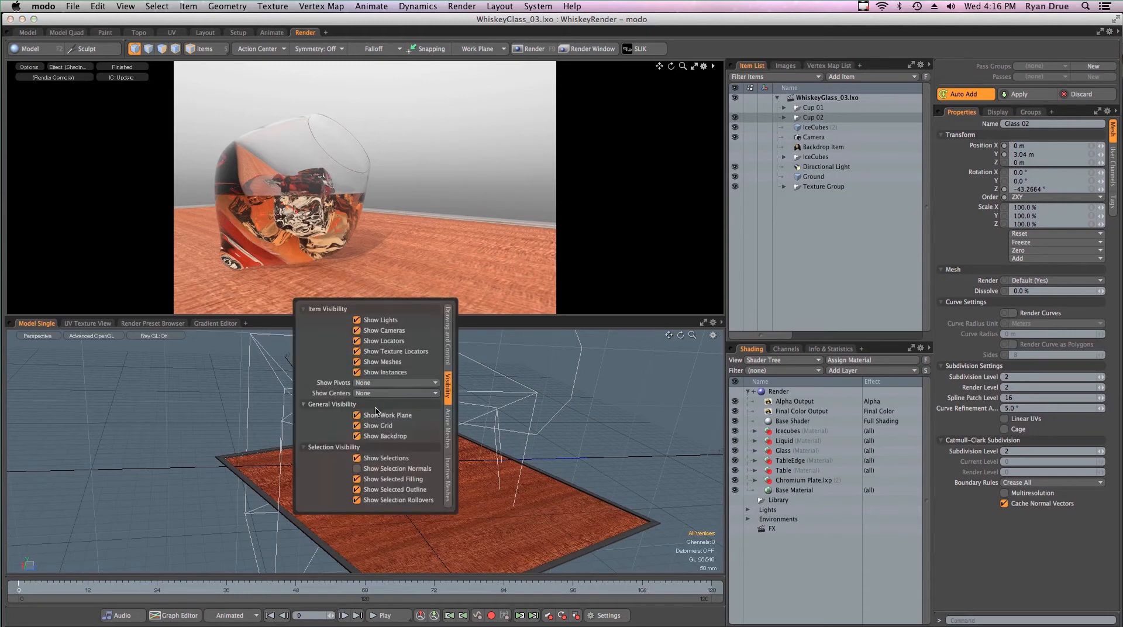
{"action": "left_click", "coordinate": [372, 353]}
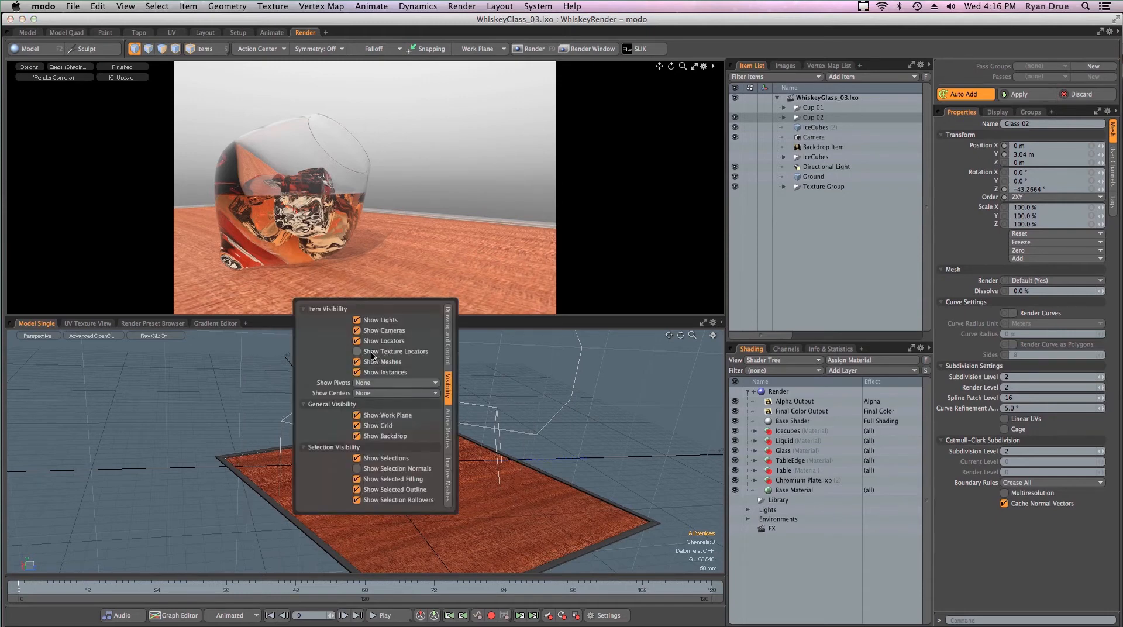
{"action": "left_click", "coordinate": [367, 427]}
{"action": "left_click", "coordinate": [365, 416]}
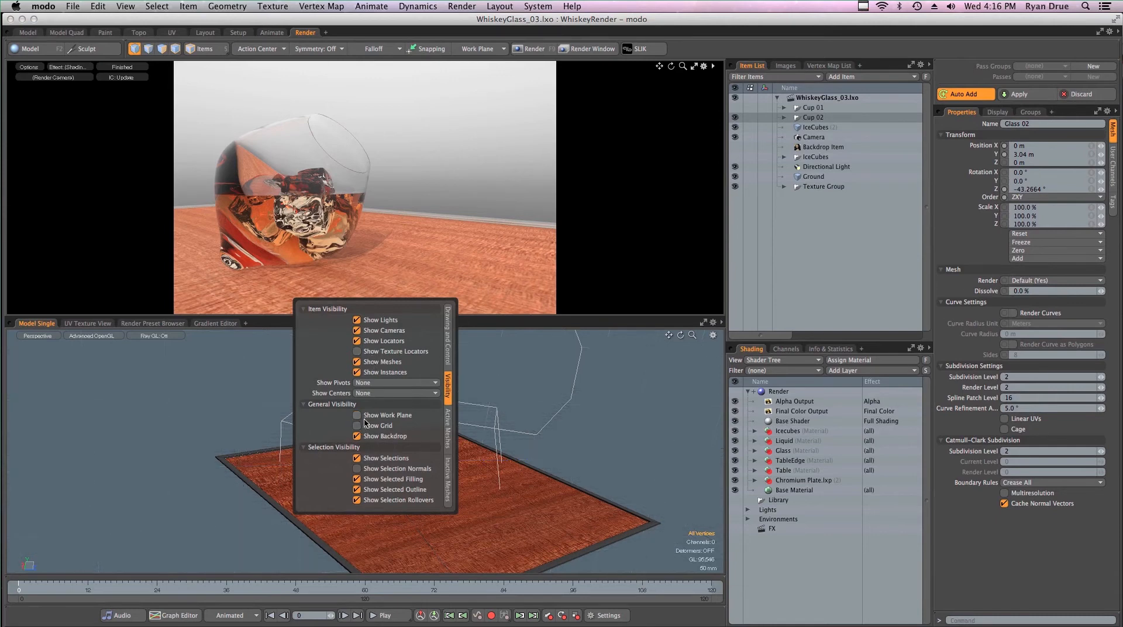
{"action": "left_click", "coordinate": [368, 427]}
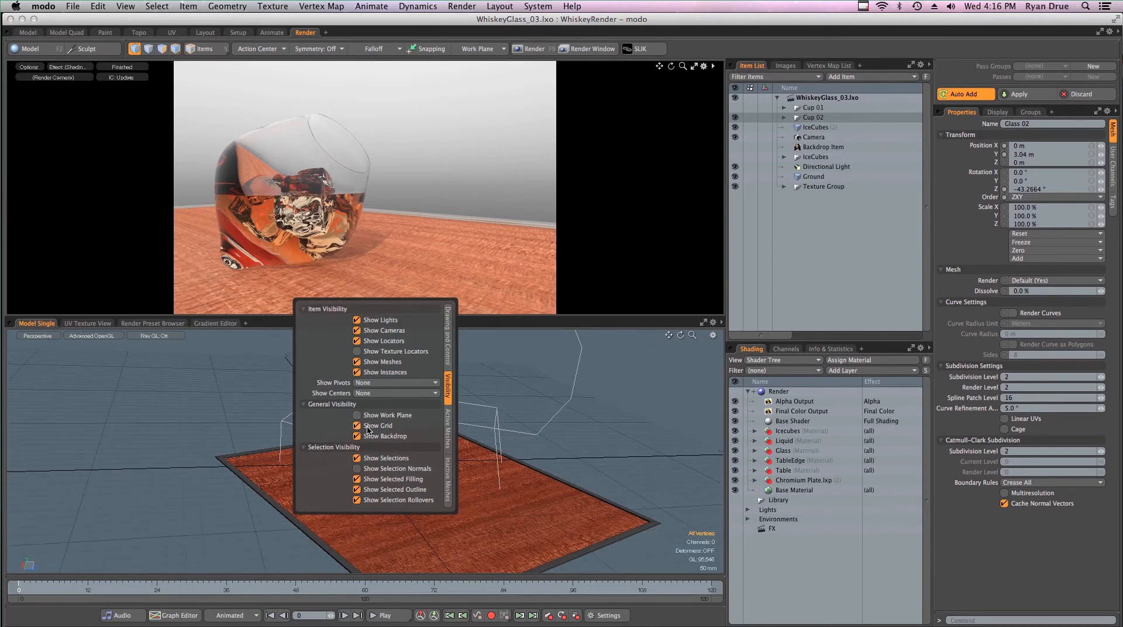
{"action": "left_click", "coordinate": [369, 416]}
{"action": "left_click", "coordinate": [368, 418]}
{"action": "left_click", "coordinate": [372, 430]}
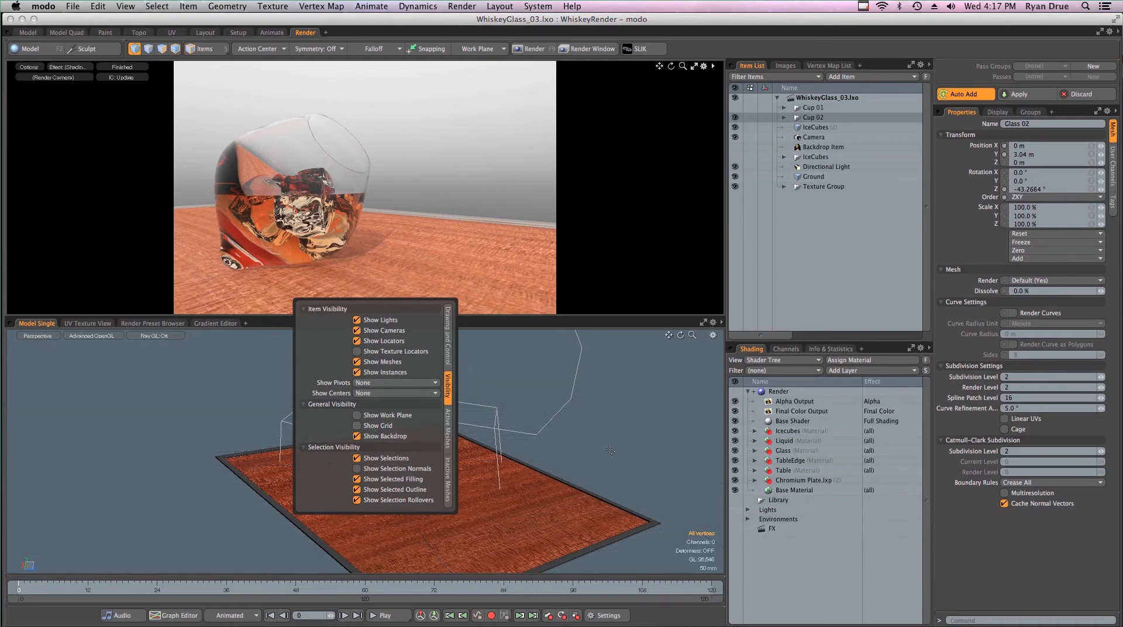
Switch to item selection and select the scene's camera around the table.
{"action": "left_click_drag", "start_coordinate": [609, 451], "coordinate": [461, 413], "text": "alt"}
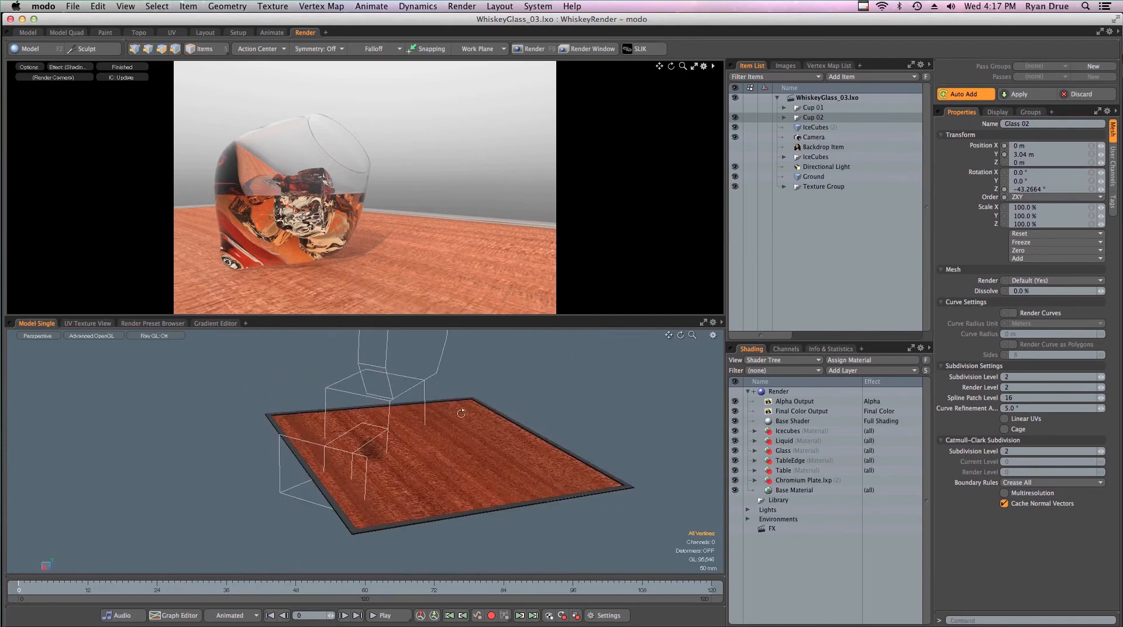
{"action": "key", "text": "1"}
{"action": "key", "text": "2"}
{"action": "key", "text": "5"}
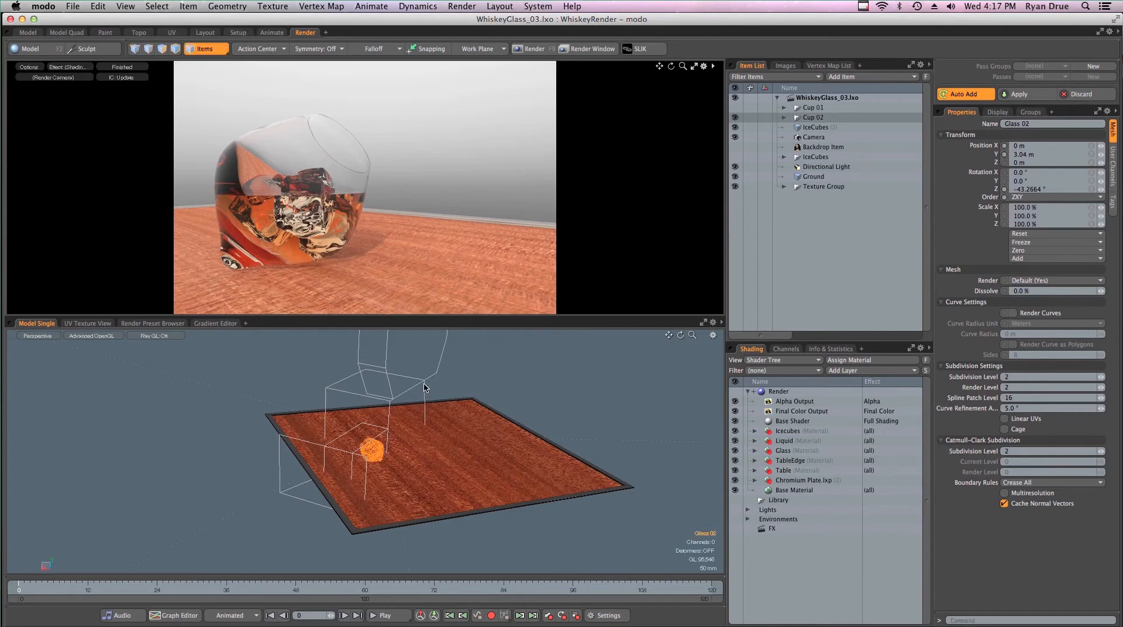
{"action": "left_click_drag", "start_coordinate": [491, 475], "coordinate": [372, 450], "text": "alt"}
{"action": "left_click", "coordinate": [419, 431]}
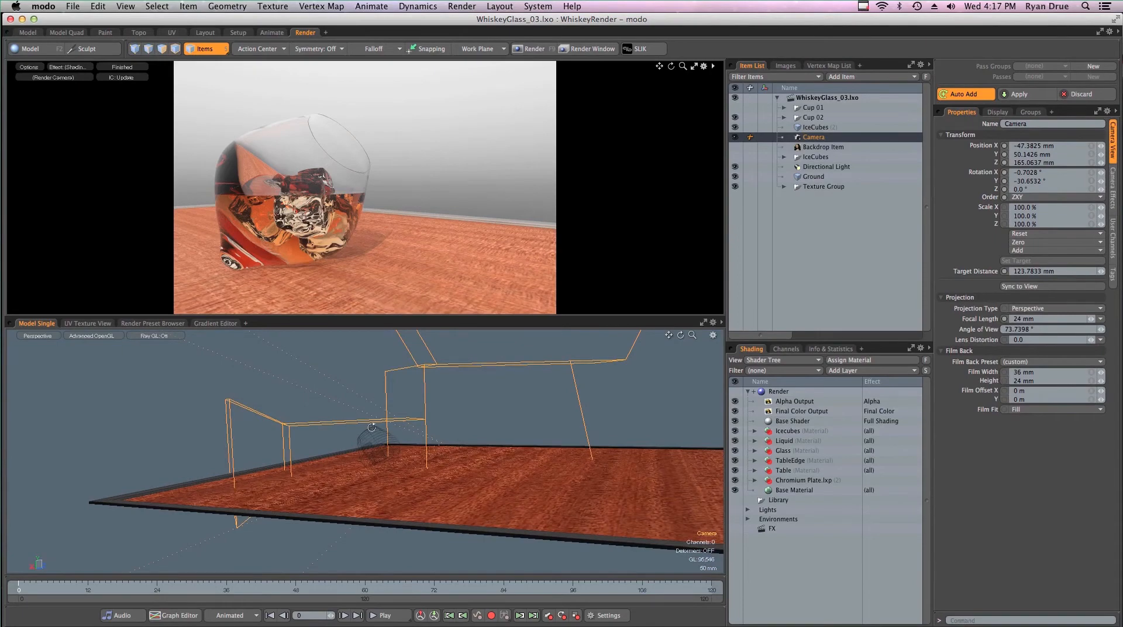
{"action": "left_click_drag", "start_coordinate": [371, 426], "coordinate": [397, 435], "text": "alt"}
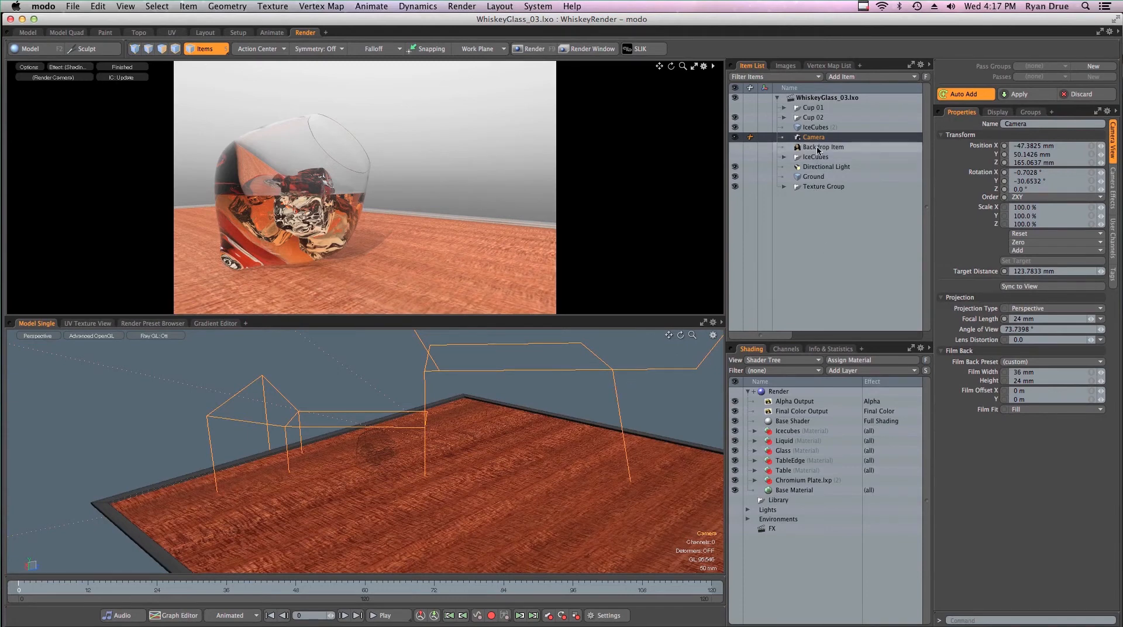
Reduce the camera's display size, trying 0.25 and 0.1 and settling on 0.2.
{"action": "left_click", "coordinate": [997, 114]}
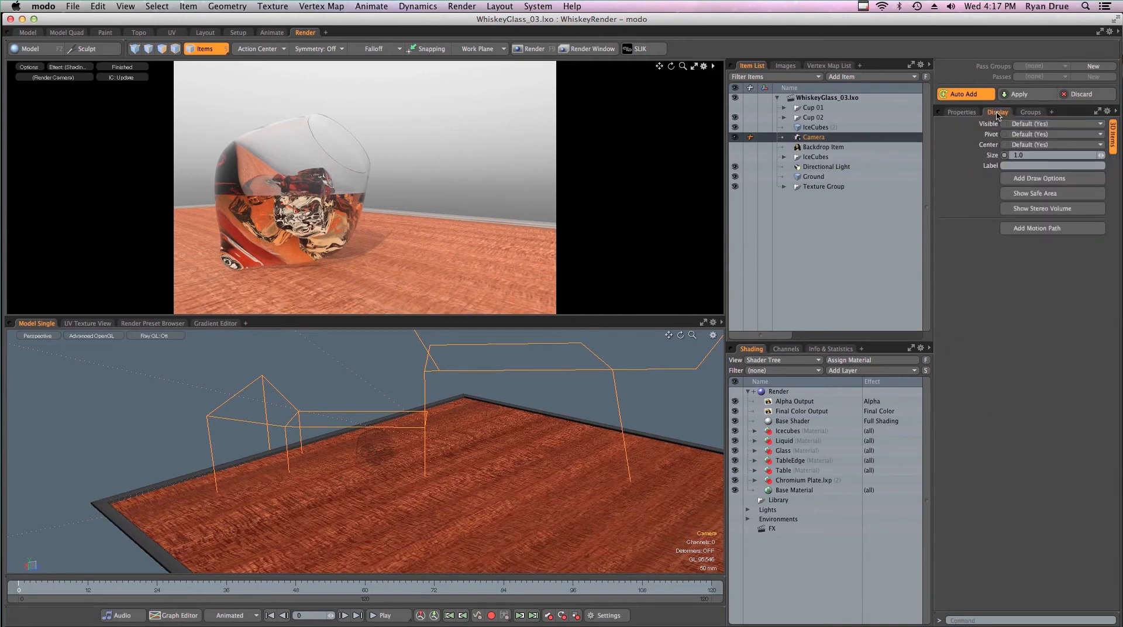
{"action": "left_click", "coordinate": [1034, 155]}
{"action": "type", "text": "0.25"}
{"action": "key", "text": "Return"}
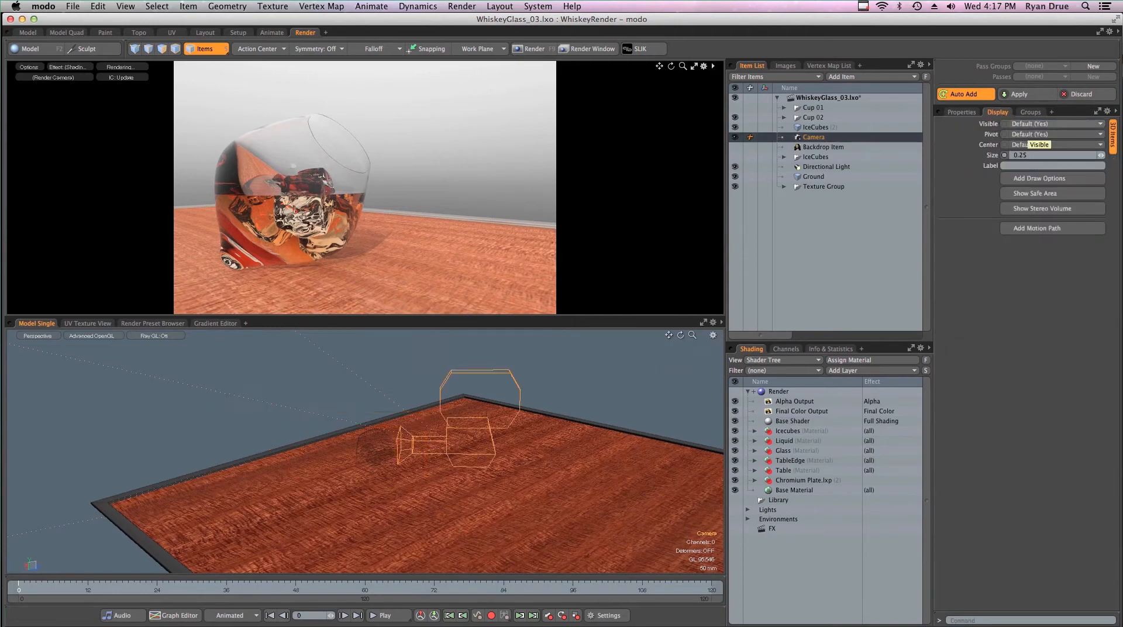
{"action": "mouse_move", "coordinate": [514, 397]}
{"action": "left_mouse_down", "text": "alt"}
{"action": "mouse_move", "coordinate": [499, 372]}
{"action": "mouse_move", "coordinate": [514, 377]}
{"action": "left_mouse_up", "text": "alt"}
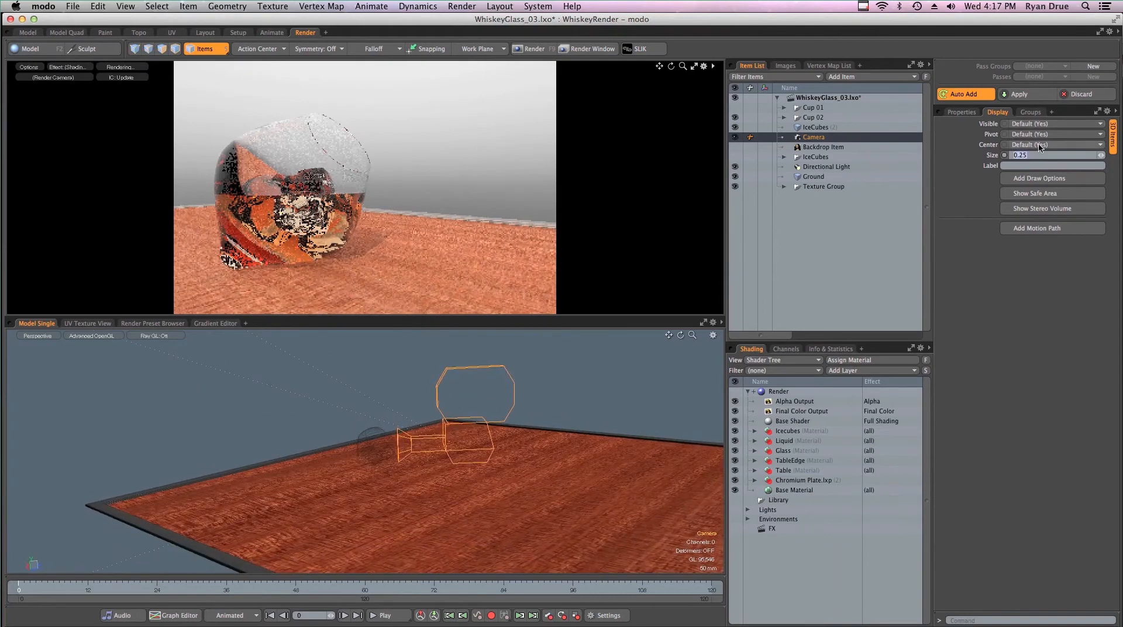
{"action": "type", "text": "0.1"}
{"action": "key", "text": "Return"}
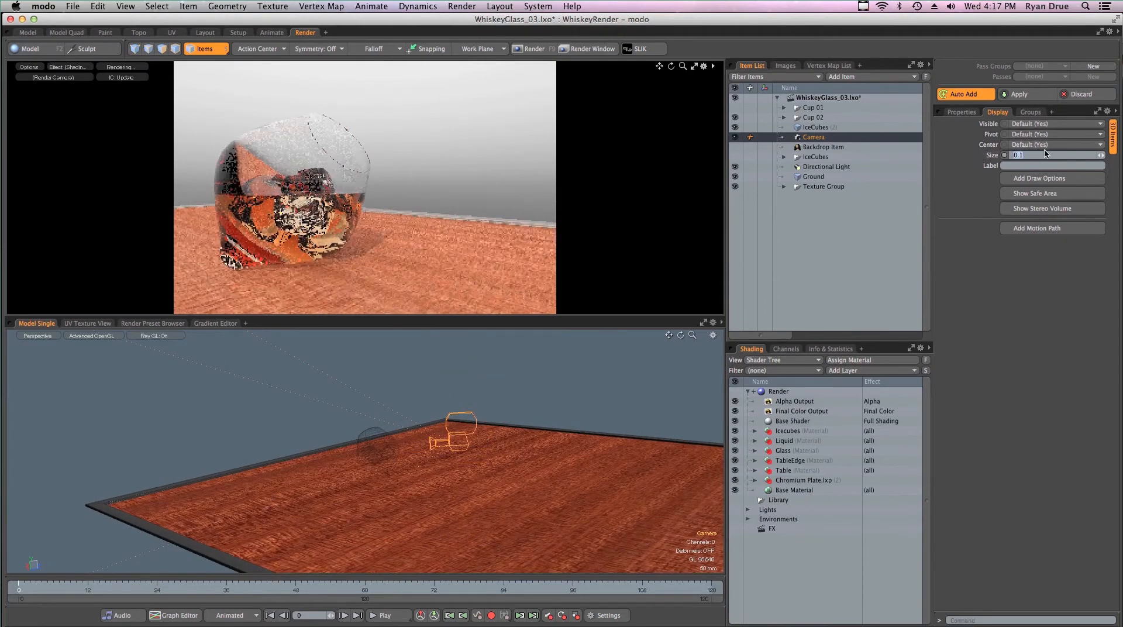
{"action": "type", "text": "0.2"}
{"action": "key", "text": "Return"}
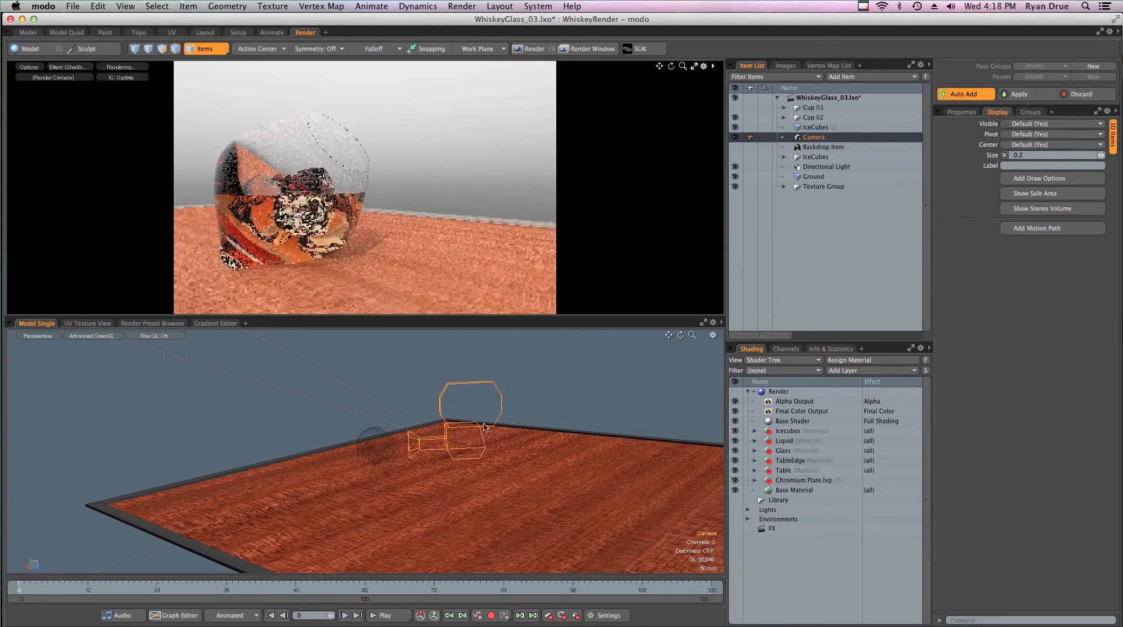
Examine the camera's placement relative to the glass and table from several angles, and clear the selection.
{"action": "left_click_drag", "start_coordinate": [468, 410], "coordinate": [552, 436], "text": "alt"}
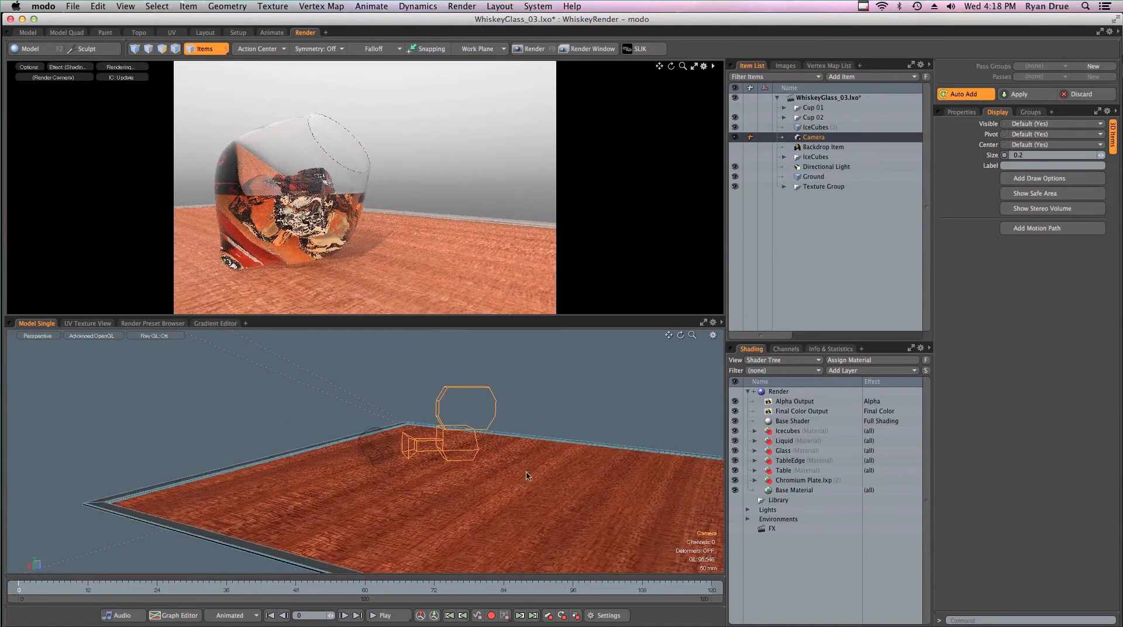
{"action": "left_click_drag", "start_coordinate": [575, 456], "coordinate": [407, 451], "text": "alt"}
{"action": "scroll", "coordinate": [514, 461], "scroll_direction": "down", "scroll_amount": 5}
{"action": "scroll", "coordinate": [514, 461], "scroll_direction": "down", "scroll_amount": 5}
{"action": "left_click_drag", "start_coordinate": [407, 451], "coordinate": [374, 477], "text": "alt"}
{"action": "scroll", "coordinate": [466, 433], "scroll_direction": "up", "scroll_amount": 10}
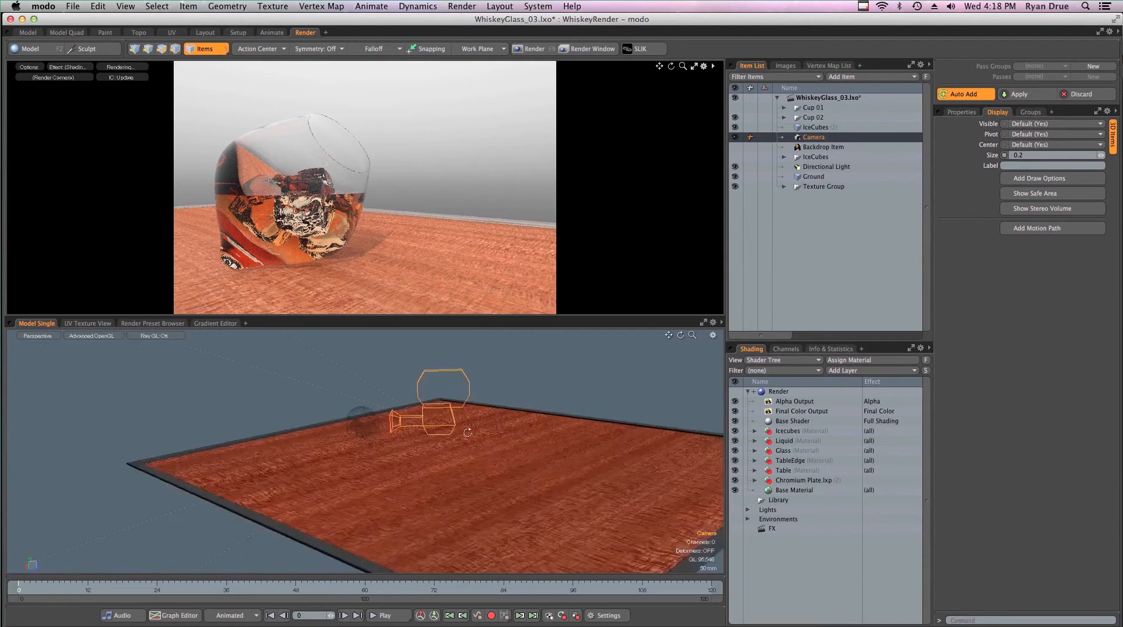
{"action": "left_click_drag", "start_coordinate": [466, 433], "coordinate": [421, 428], "text": "alt"}
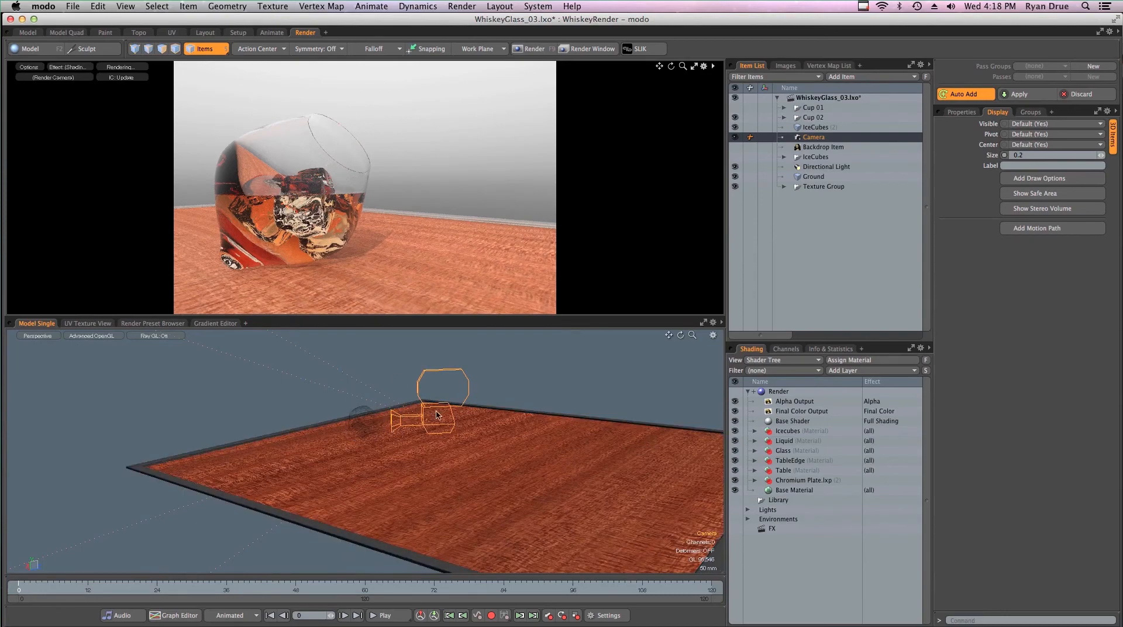
{"action": "left_click_drag", "start_coordinate": [567, 366], "coordinate": [447, 494], "text": "alt"}
{"action": "left_click", "coordinate": [550, 398]}
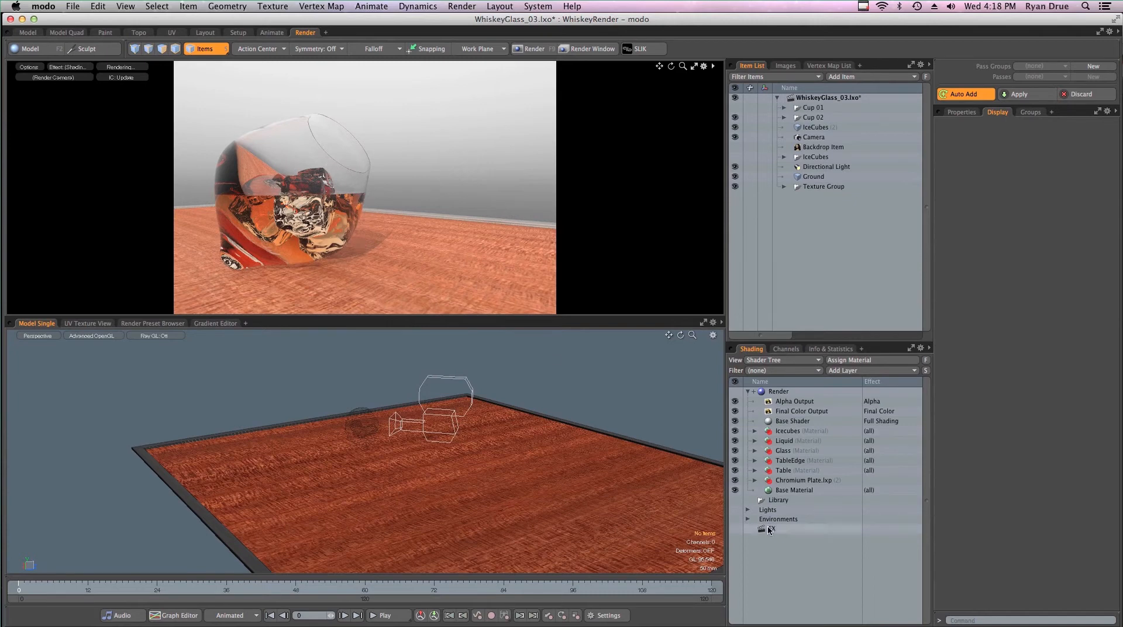
Select the Environment Material in the shader tree and show its properties.
{"action": "left_click", "coordinate": [747, 519]}
{"action": "left_click", "coordinate": [755, 529]}
{"action": "left_click", "coordinate": [794, 539]}
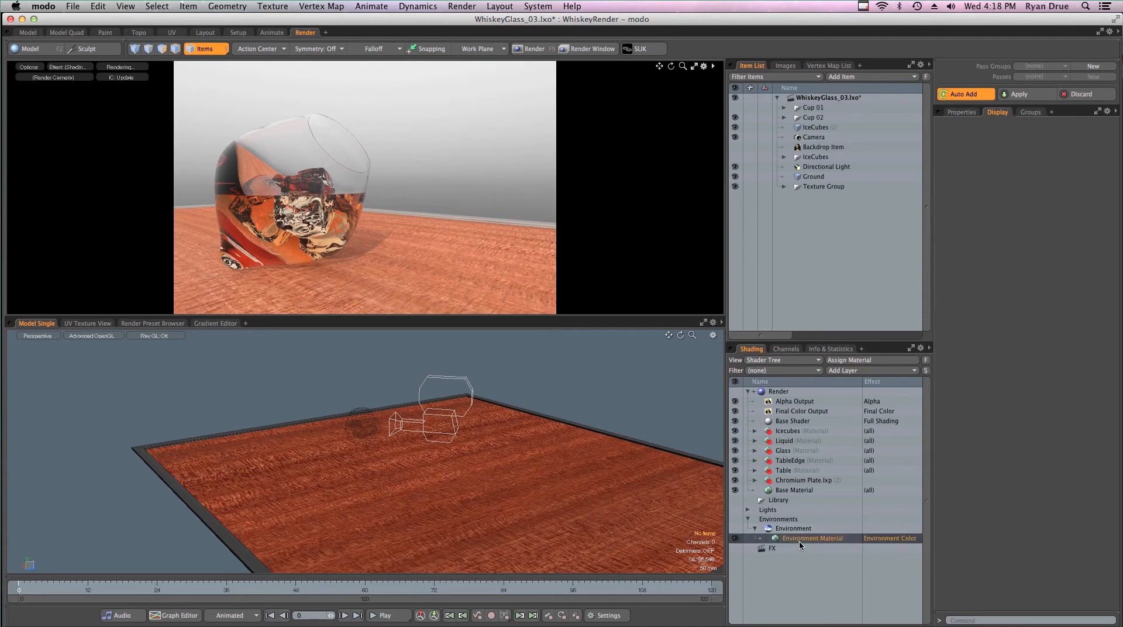
{"action": "left_click", "coordinate": [961, 112]}
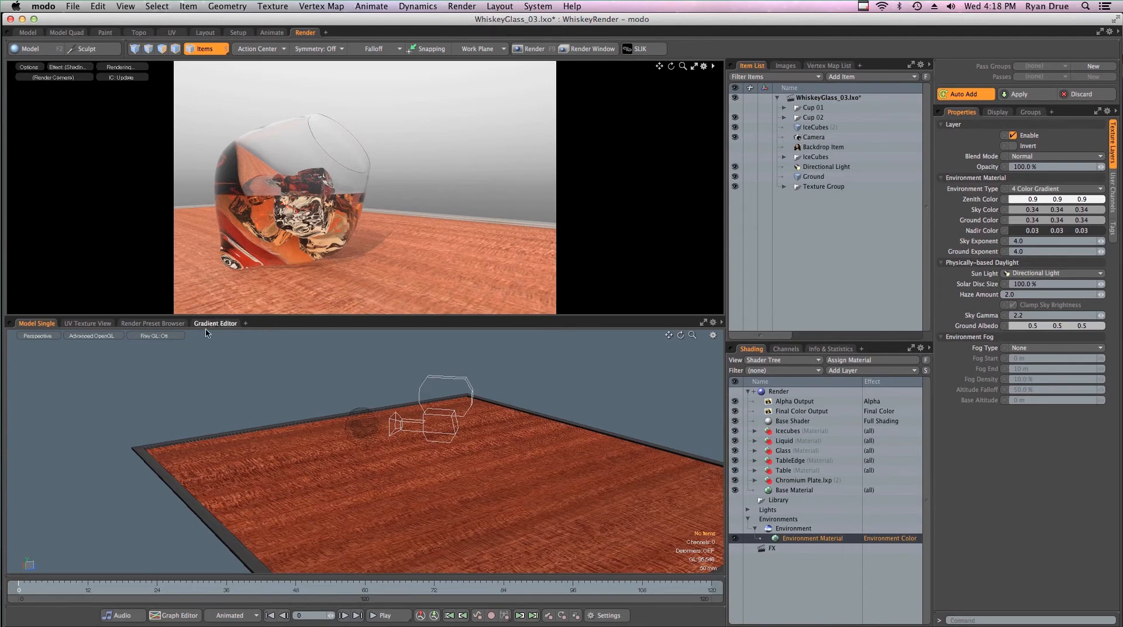
Apply the Kitchen 01 preset from the Indoor environment presets to the scene.
{"action": "left_click", "coordinate": [150, 325]}
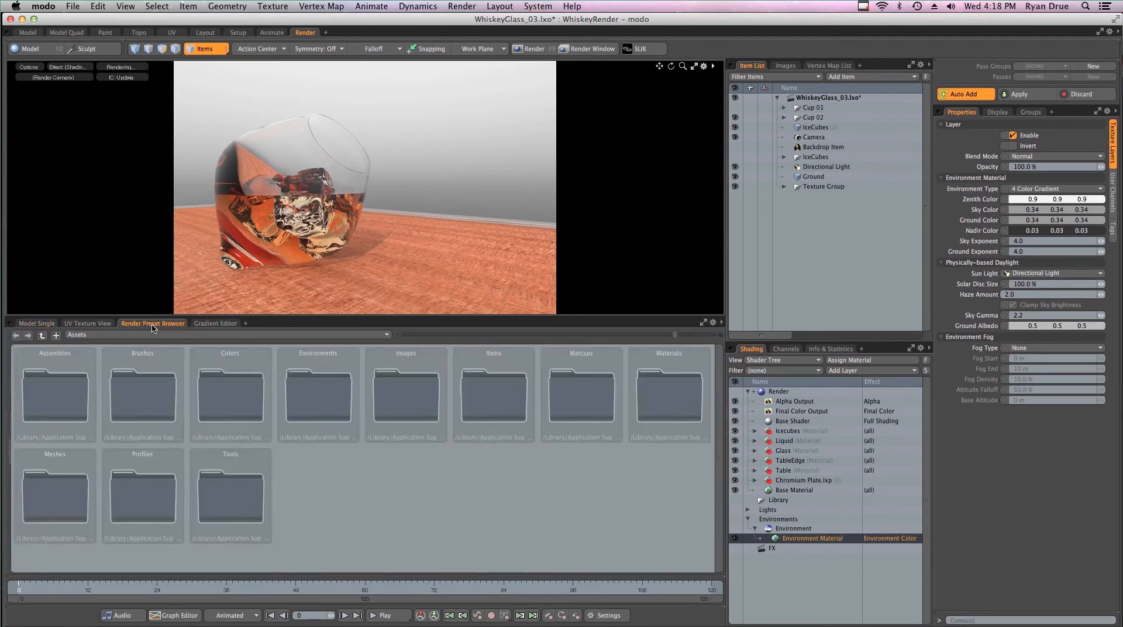
{"action": "double_click", "coordinate": [315, 409]}
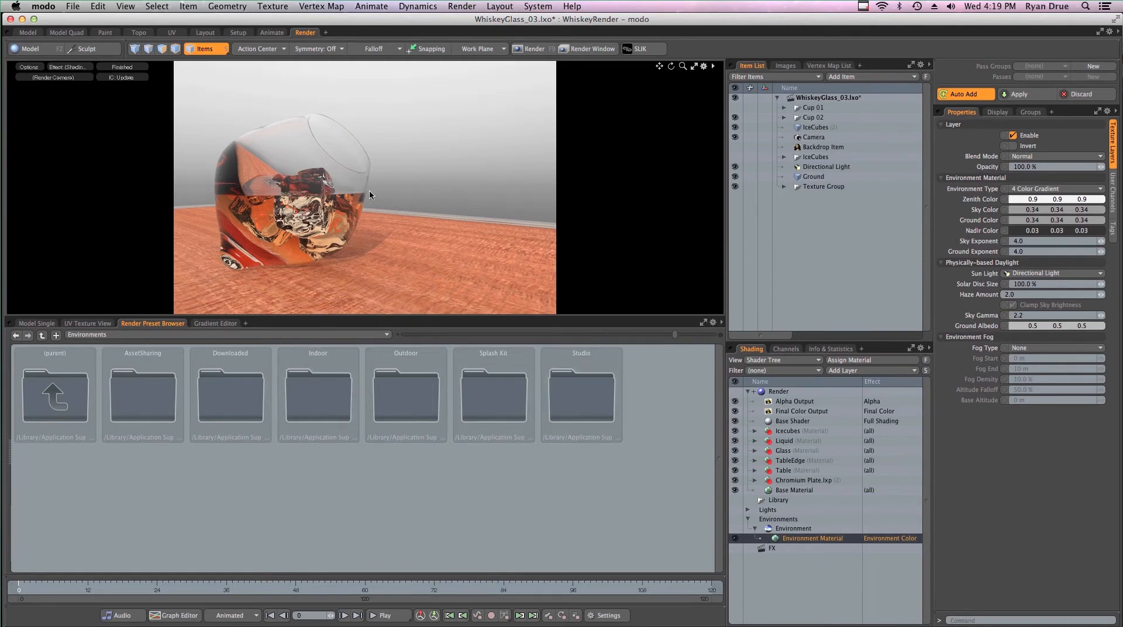
{"action": "double_click", "coordinate": [327, 389]}
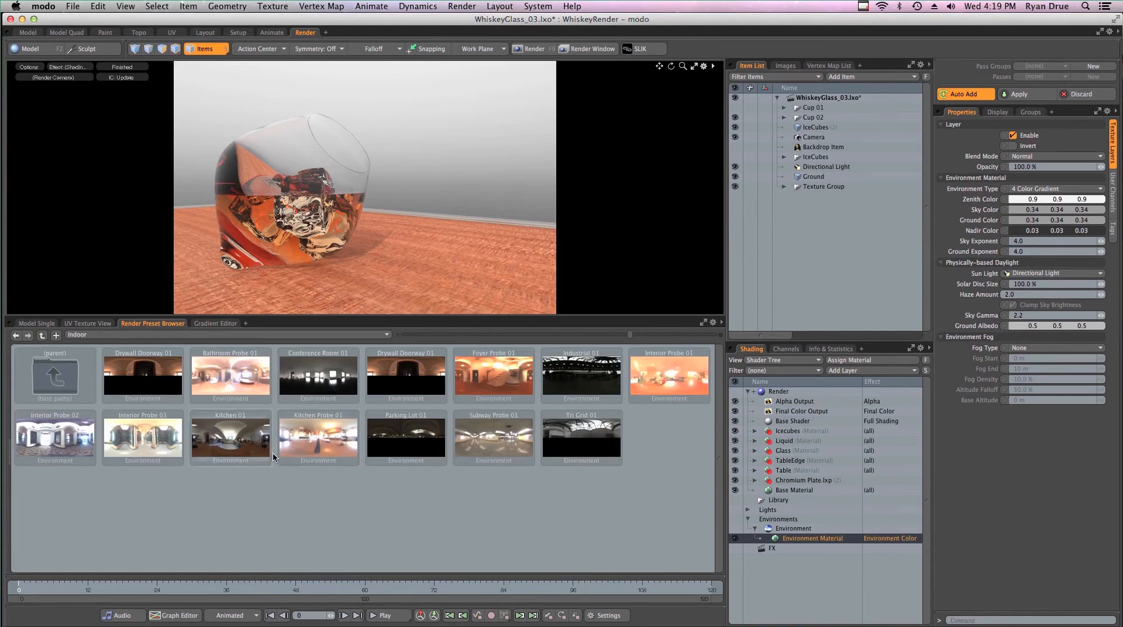
{"action": "double_click", "coordinate": [240, 451]}
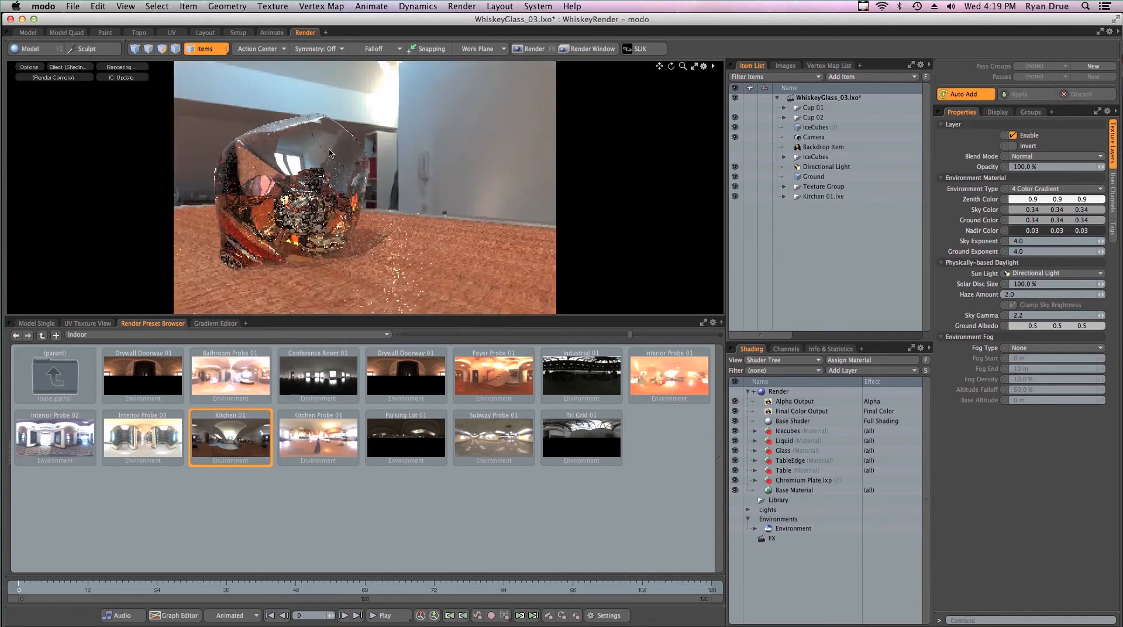
Switch to Photoshop to examine the finished whiskey glass render, and return to modo.
{"action": "key", "text": "super+Tab"}
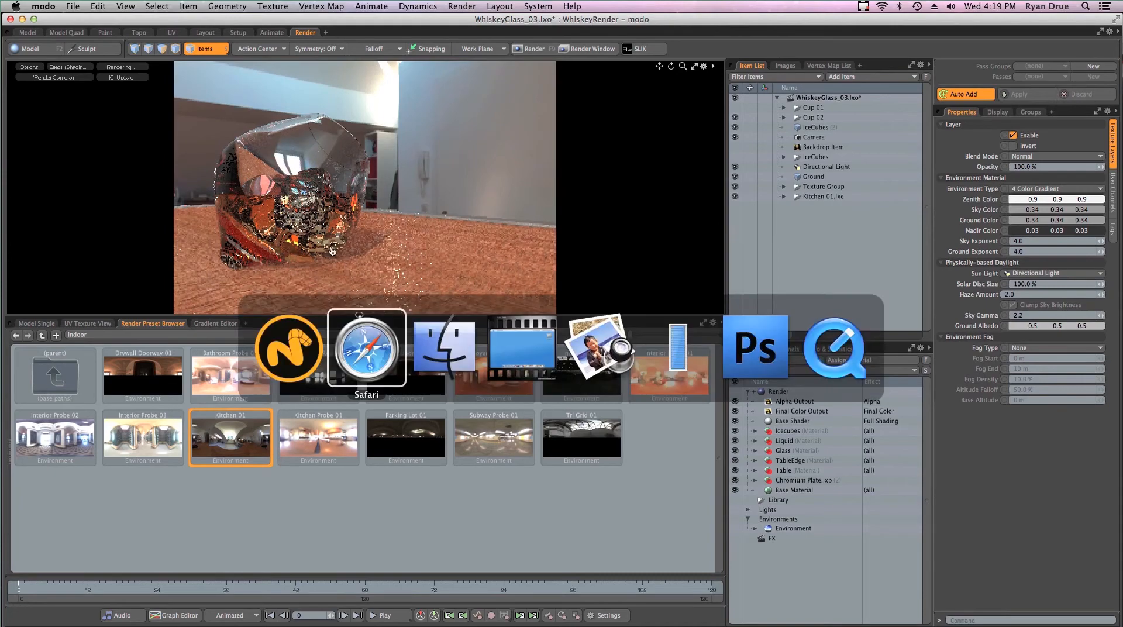
{"action": "key", "text": "super+Tab"}
{"action": "left_click", "coordinate": [738, 316]}
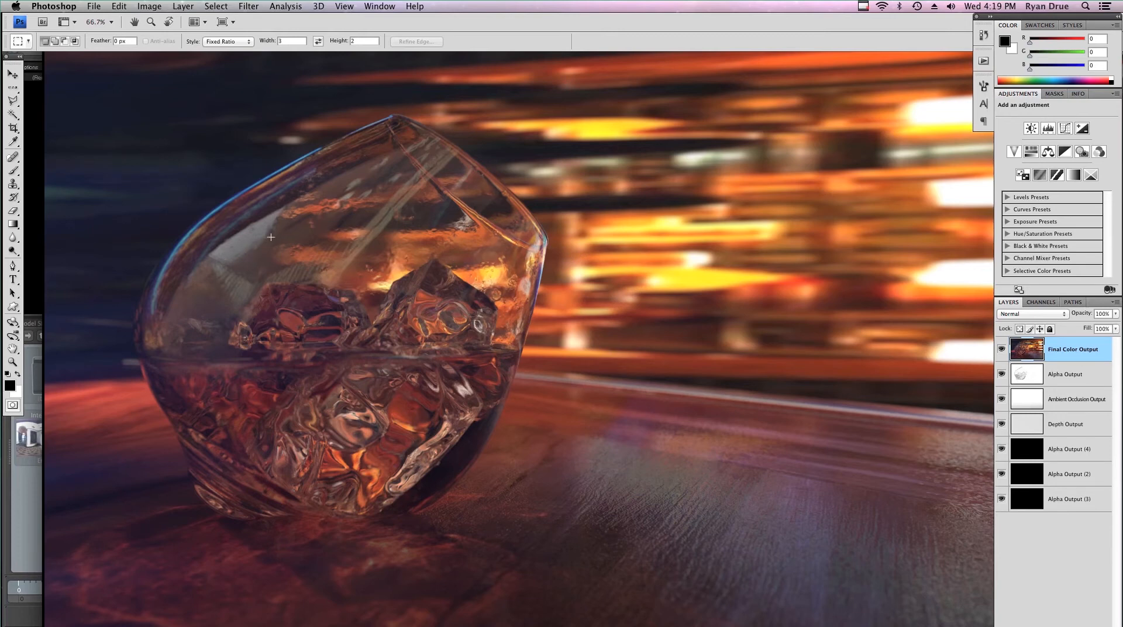
{"action": "key", "text": "super+Tab"}
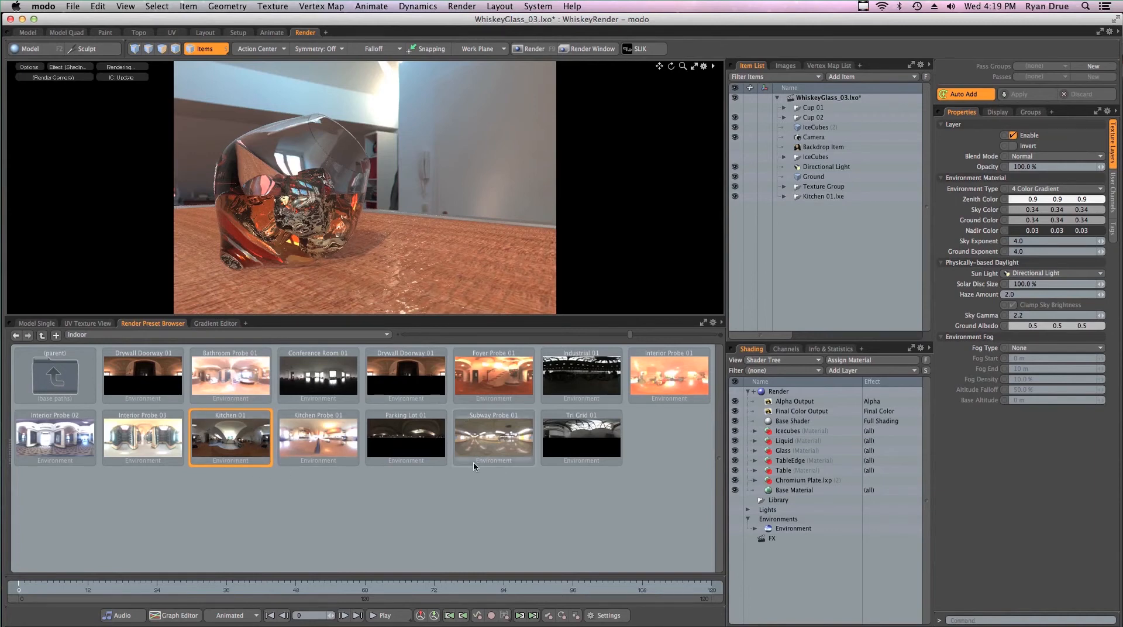
Apply the Subway Probe 01 environment preset and hide the directional light.
{"action": "left_click", "coordinate": [465, 448]}
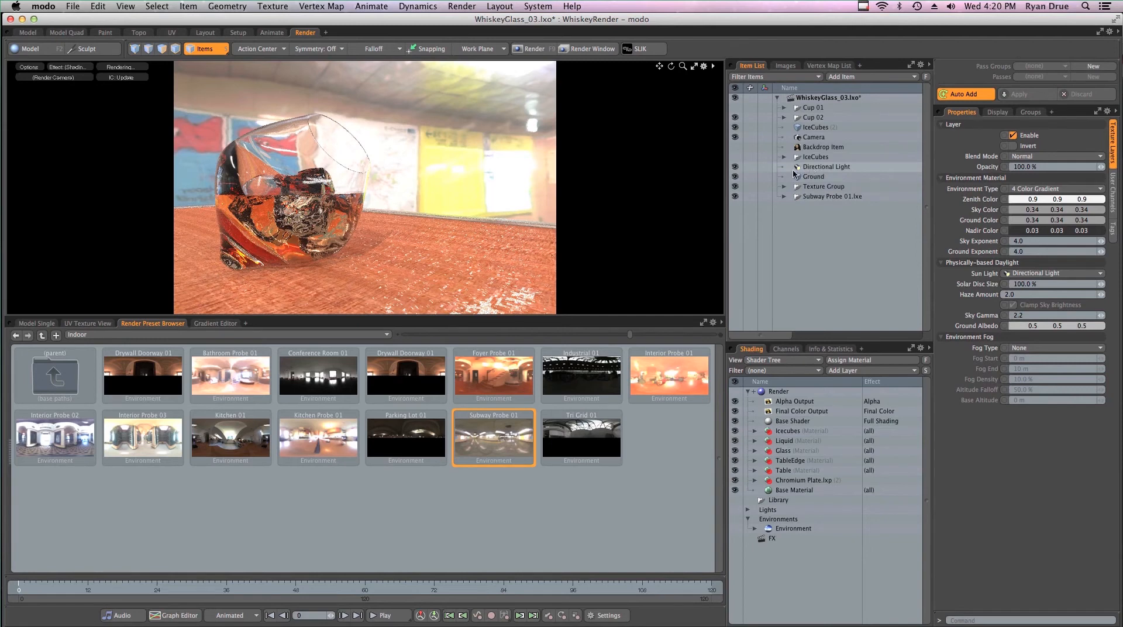
{"action": "left_click", "coordinate": [735, 167]}
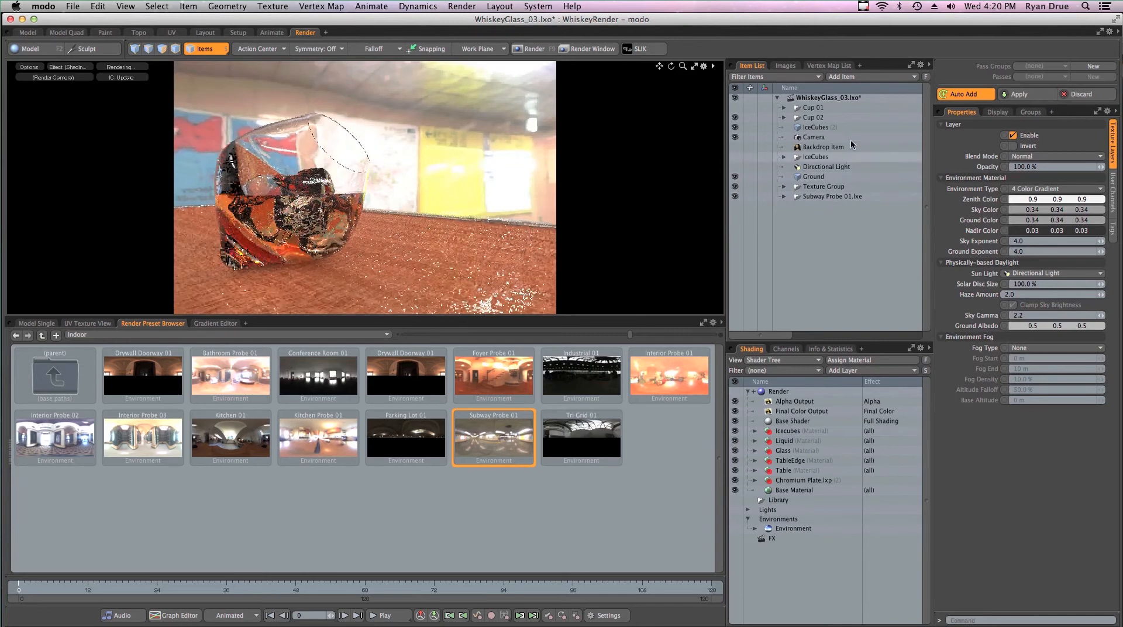
Delete the Directional Light from the scene without deleting its child items.
{"action": "left_click", "coordinate": [829, 168]}
{"action": "right_click", "coordinate": [830, 167]}
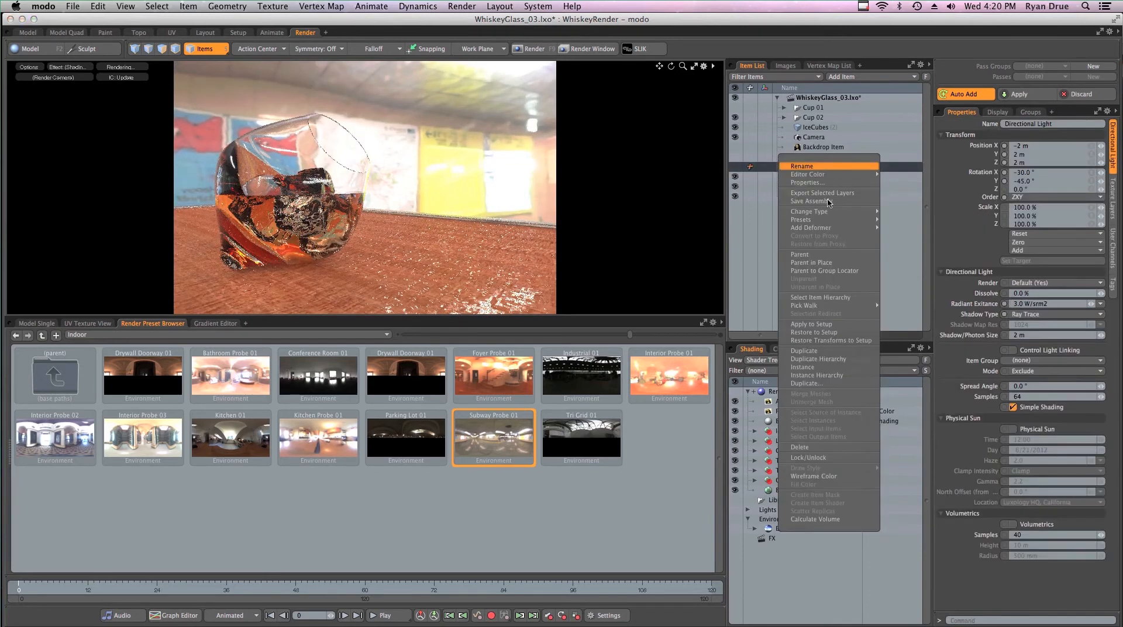
{"action": "left_click", "coordinate": [809, 448]}
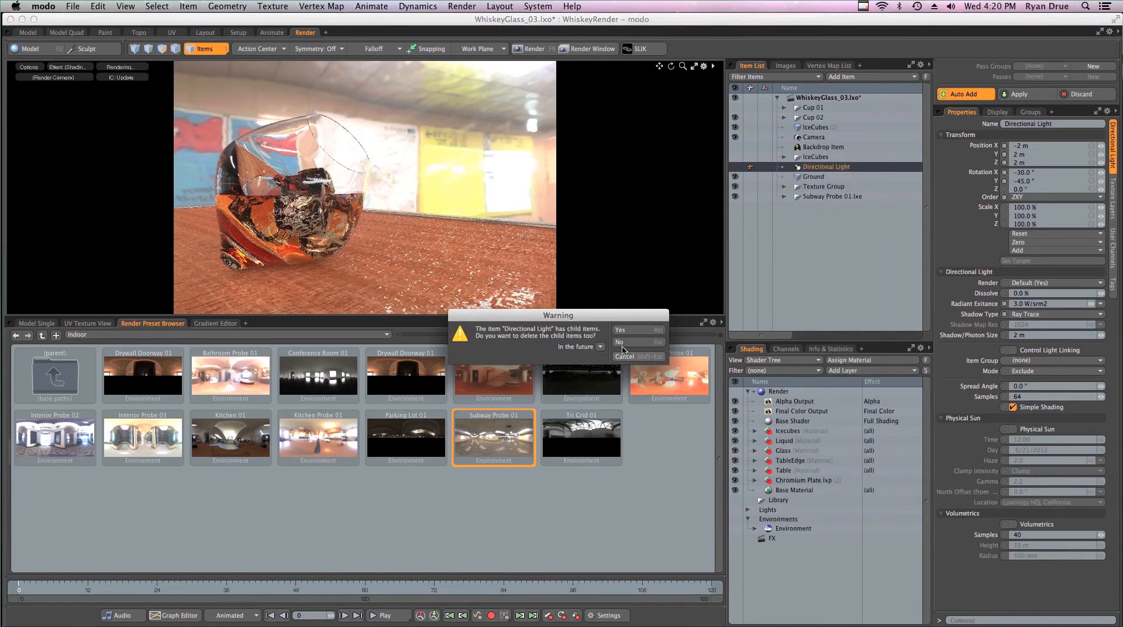
{"action": "left_click", "coordinate": [645, 345]}
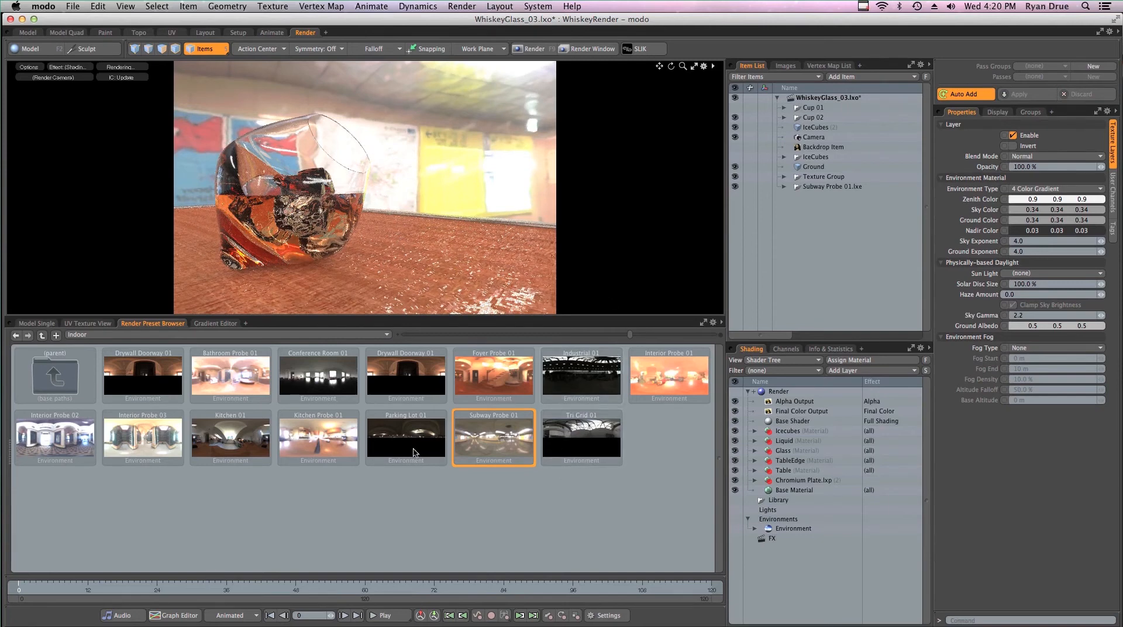
Apply the Foyer Probe 01 environment preset and open the texture locator settings of its probe_foyer_FINAL image.
{"action": "left_click", "coordinate": [476, 391]}
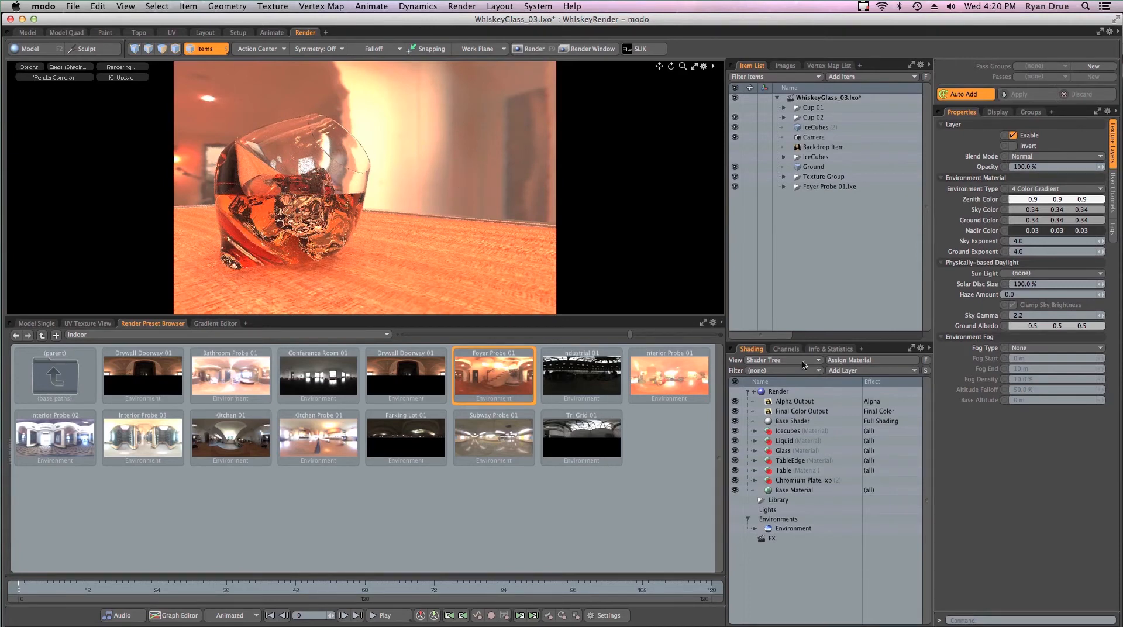
{"action": "left_click", "coordinate": [754, 528]}
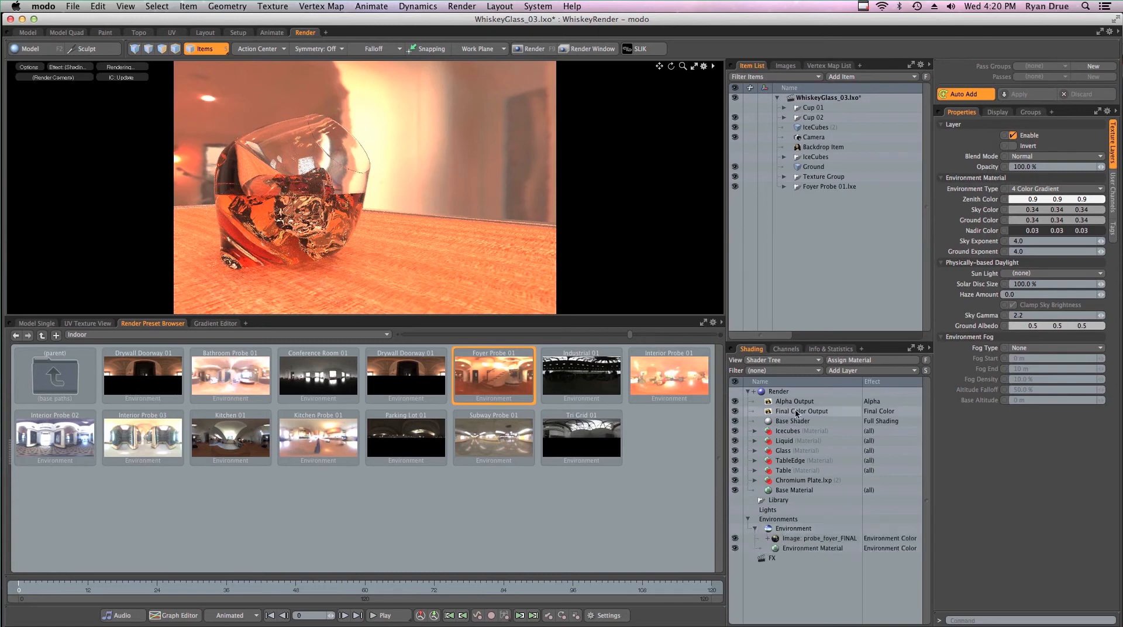
{"action": "left_click", "coordinate": [795, 538]}
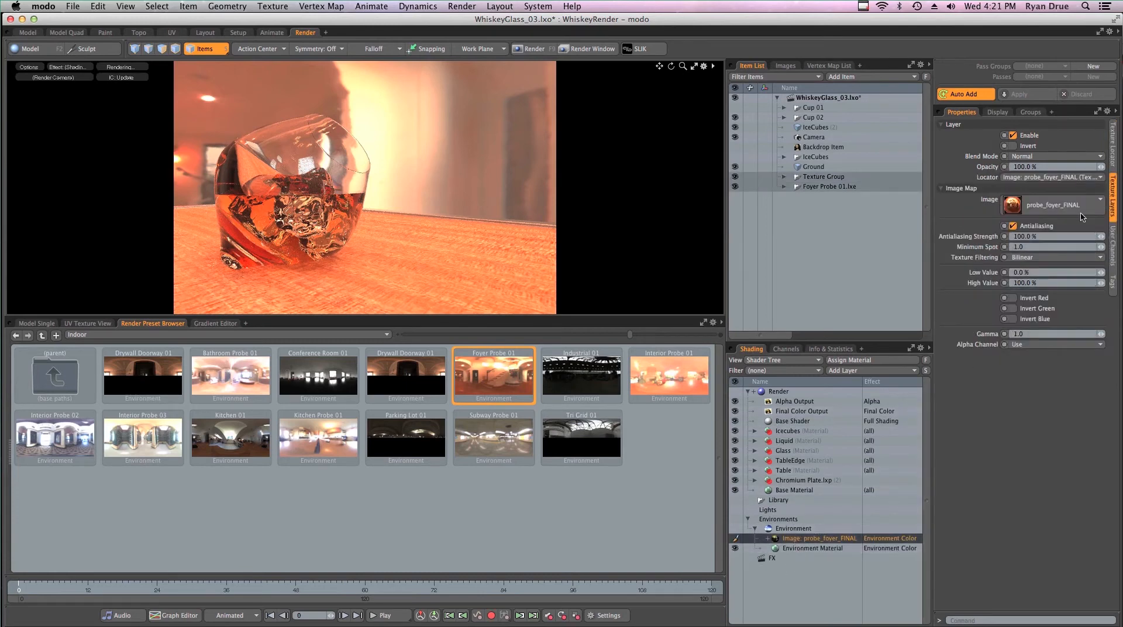
{"action": "left_click", "coordinate": [1111, 166]}
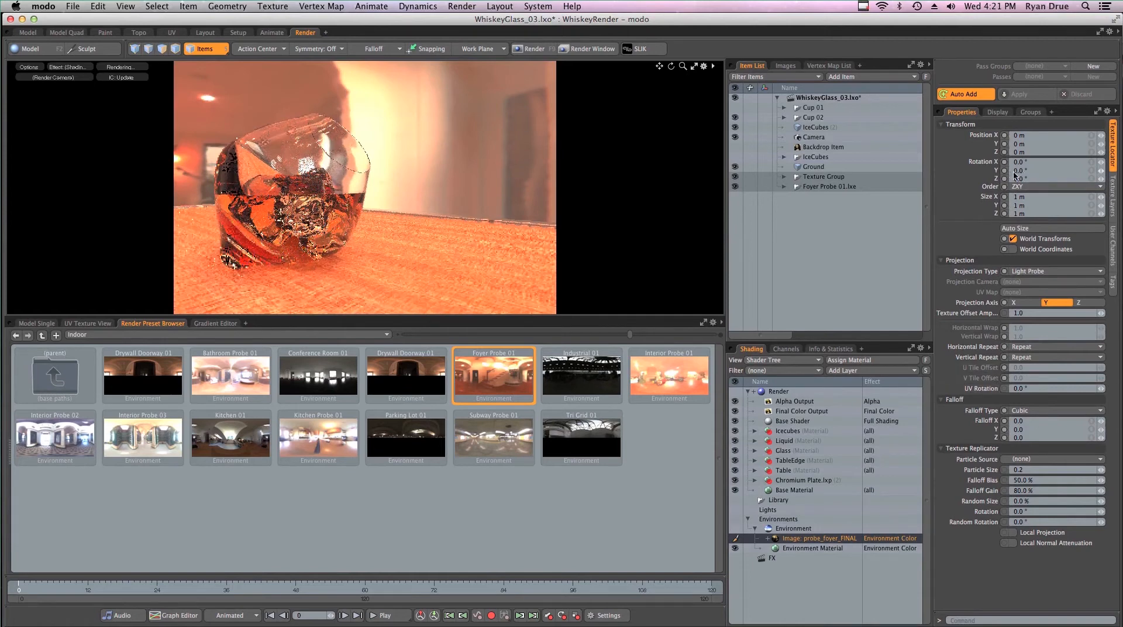
Try different Y rotations of the foyer probe image to compare the lighting and reflections on the glass.
{"action": "left_click_drag", "start_coordinate": [1103, 173], "coordinate": [572, 183]}
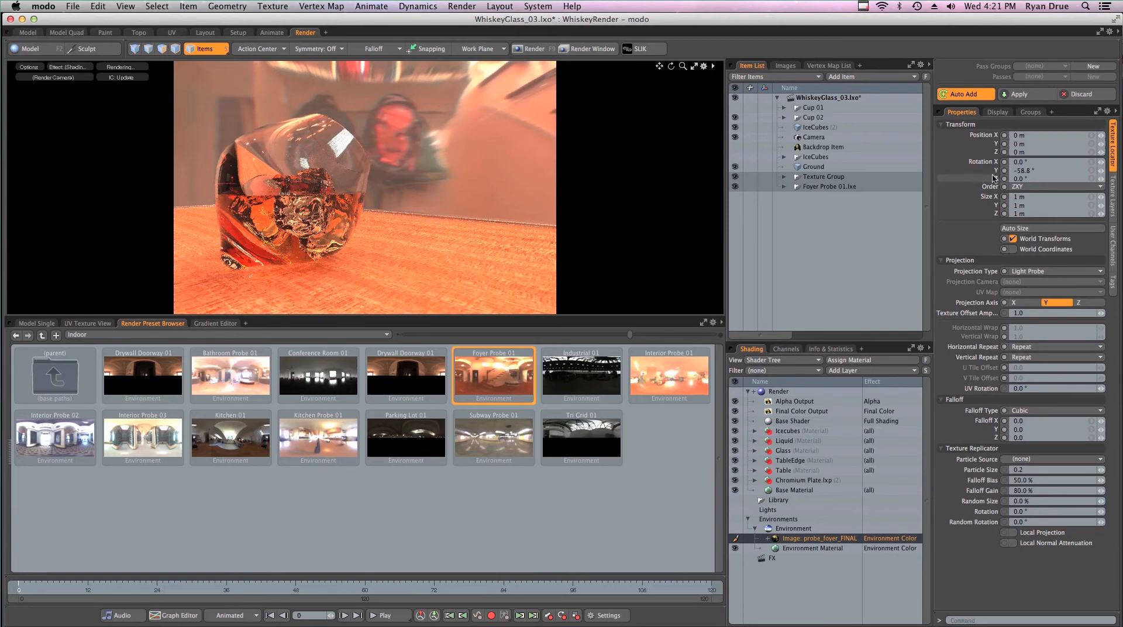
{"action": "left_click_drag", "start_coordinate": [1101, 171], "coordinate": [1018, 171]}
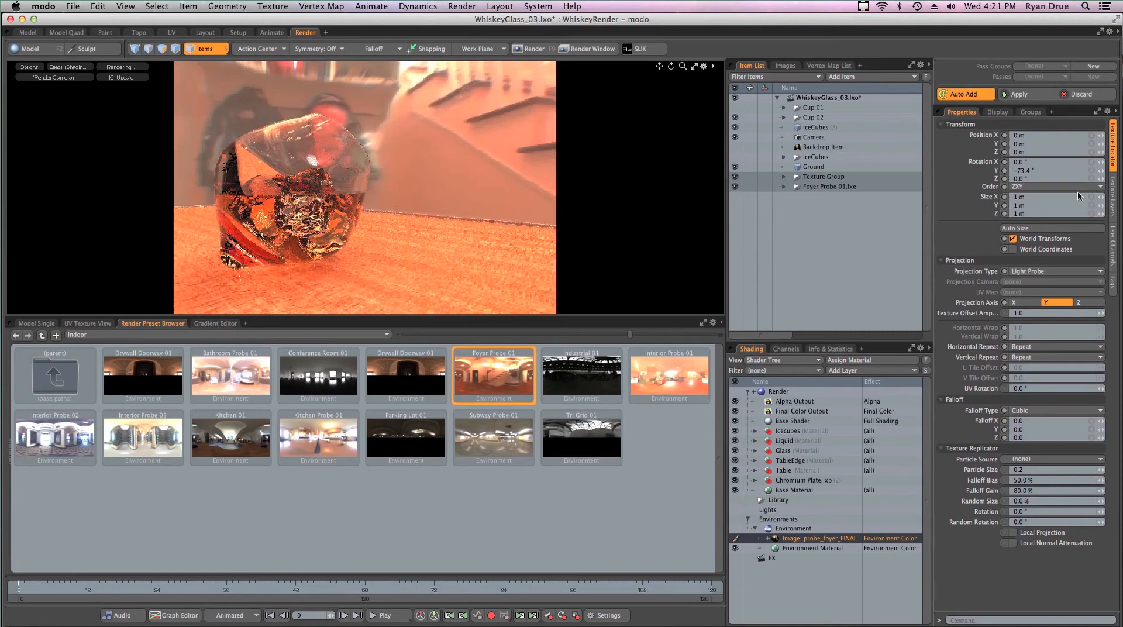
{"action": "left_click_drag", "start_coordinate": [1101, 171], "coordinate": [1048, 171]}
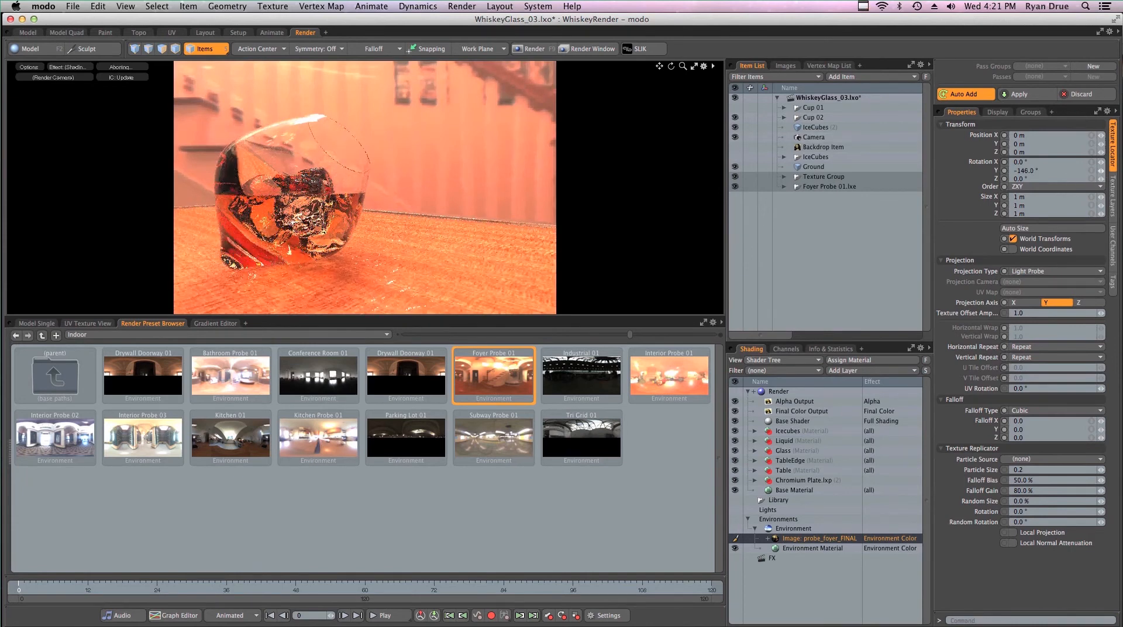
{"action": "left_click_drag", "start_coordinate": [1105, 173], "coordinate": [1083, 172]}
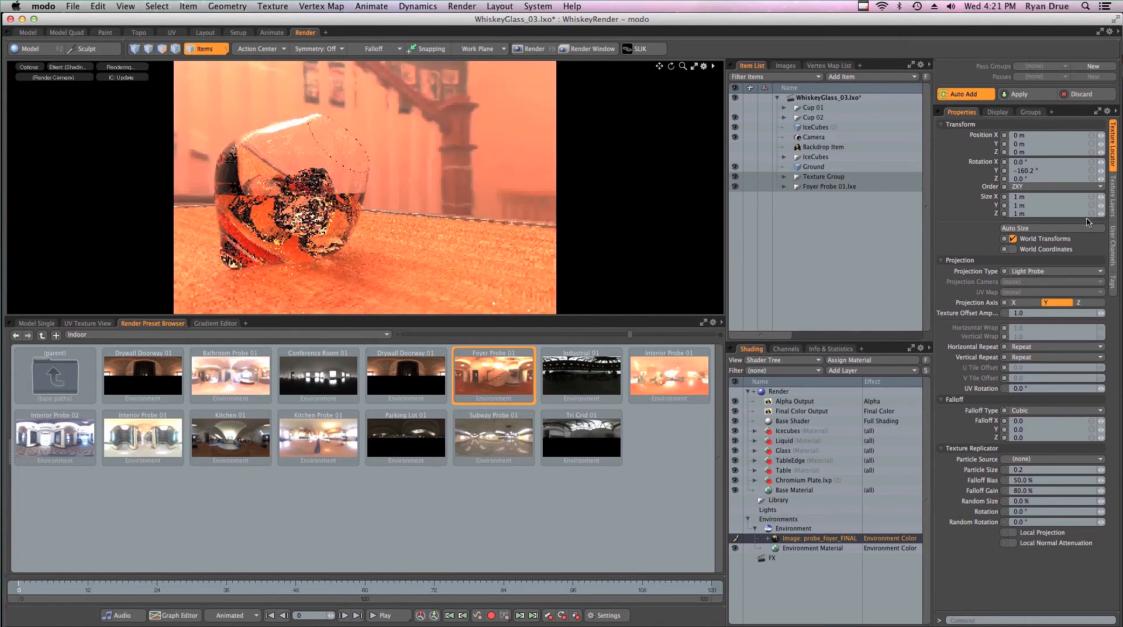
{"action": "left_click_drag", "start_coordinate": [1101, 170], "coordinate": [1055, 171]}
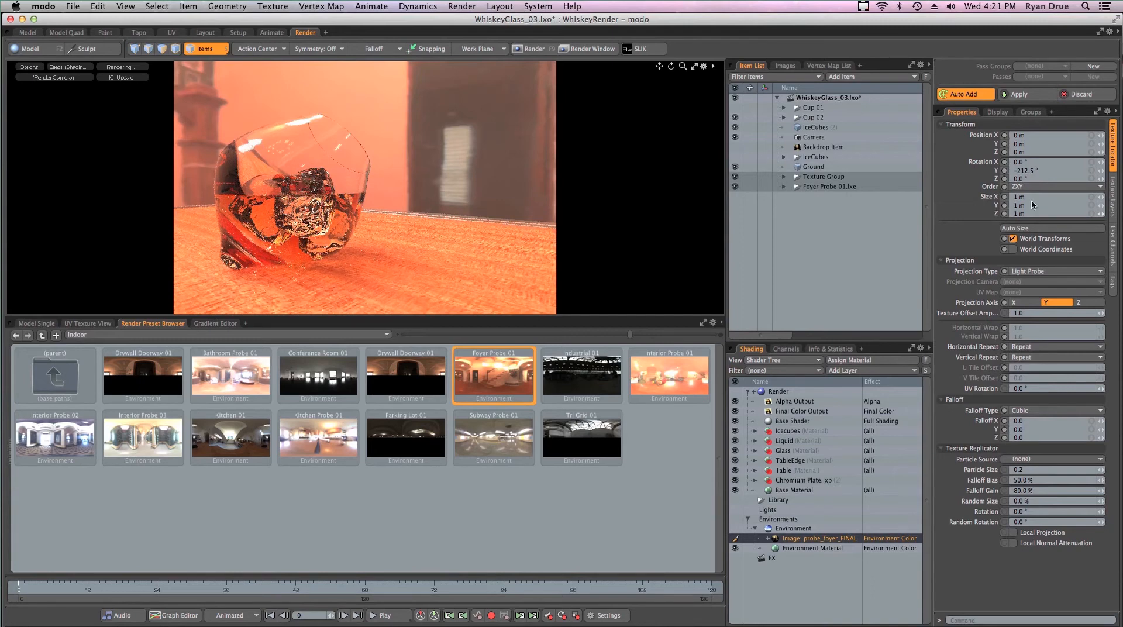
{"action": "left_click_drag", "start_coordinate": [1101, 170], "coordinate": [1081, 214]}
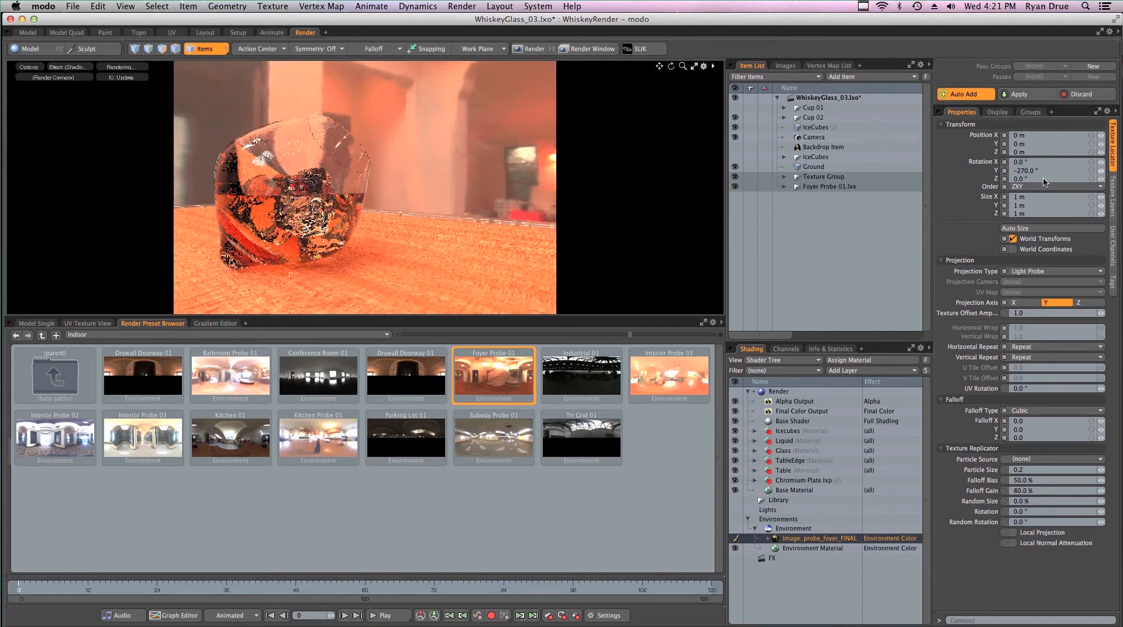
{"action": "left_click_drag", "start_coordinate": [1100, 170], "coordinate": [1077, 176]}
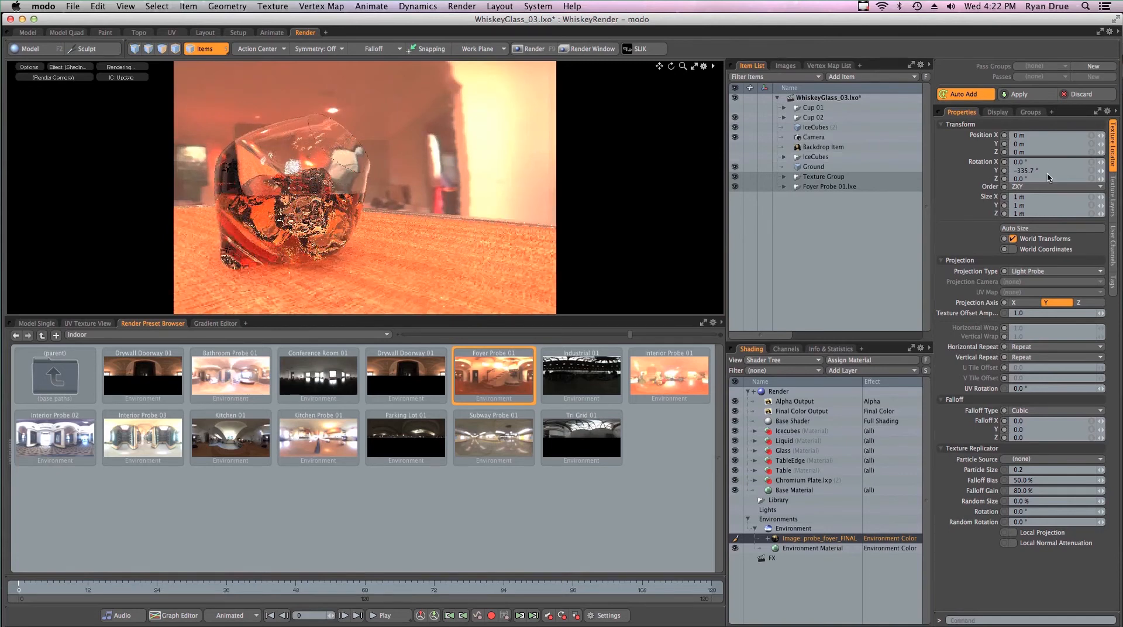
Set the foyer probe image's Y rotation to 50°.
{"action": "type", "text": "50"}
{"action": "key", "text": "Return"}
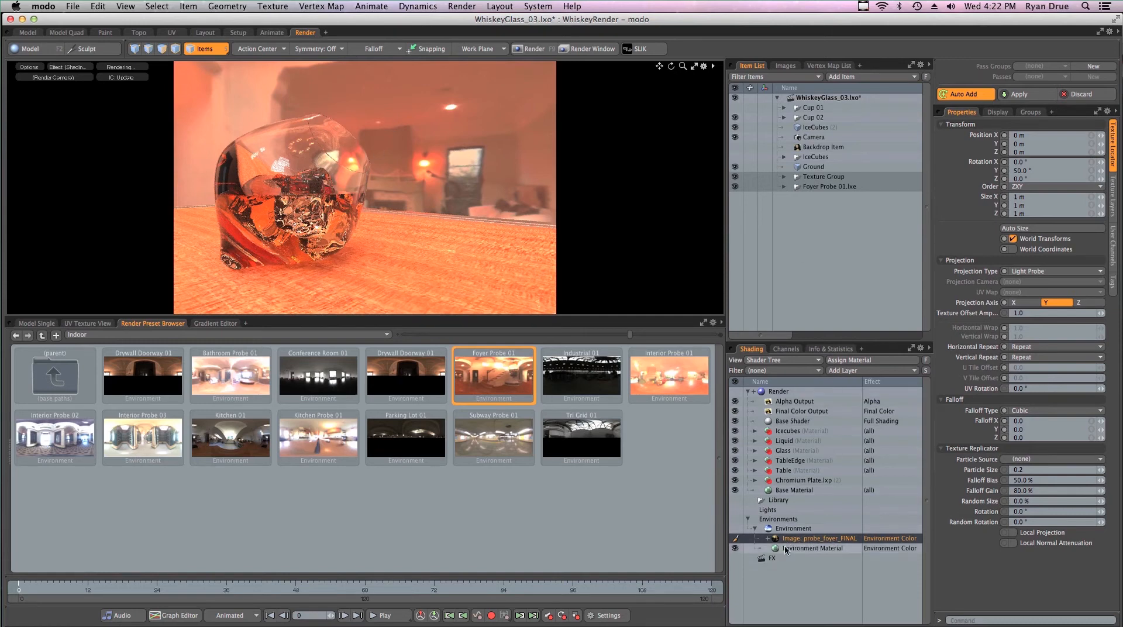
Add Background_01.png from the WhiskeyRender project's Images folder as an image map layer in the environment.
{"action": "left_click", "coordinate": [840, 372]}
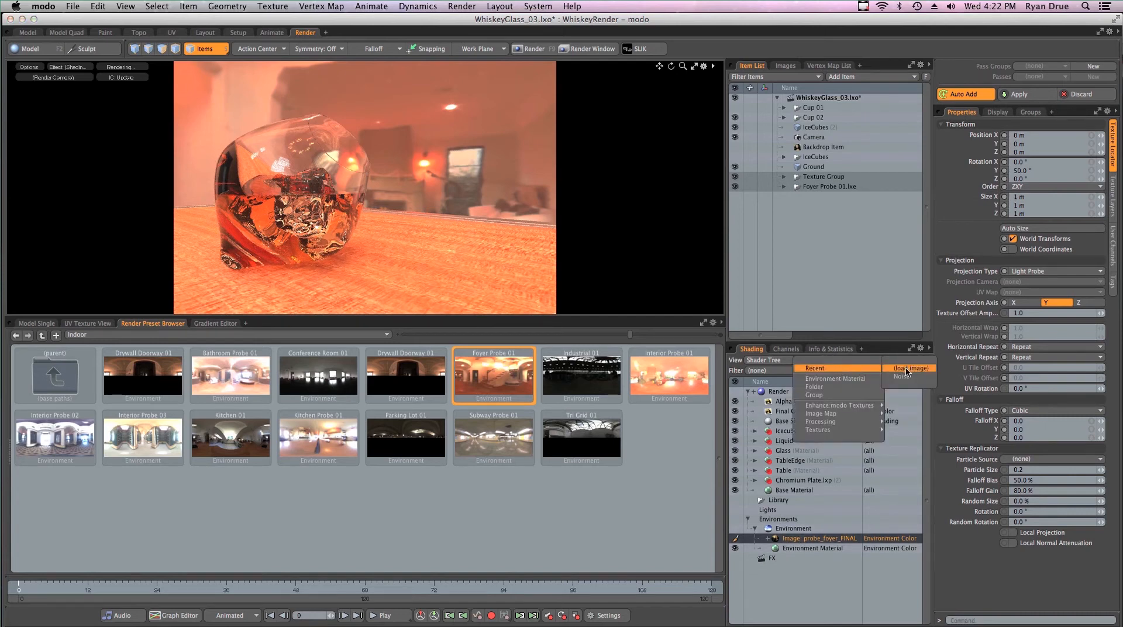
{"action": "mouse_move", "coordinate": [824, 417]}
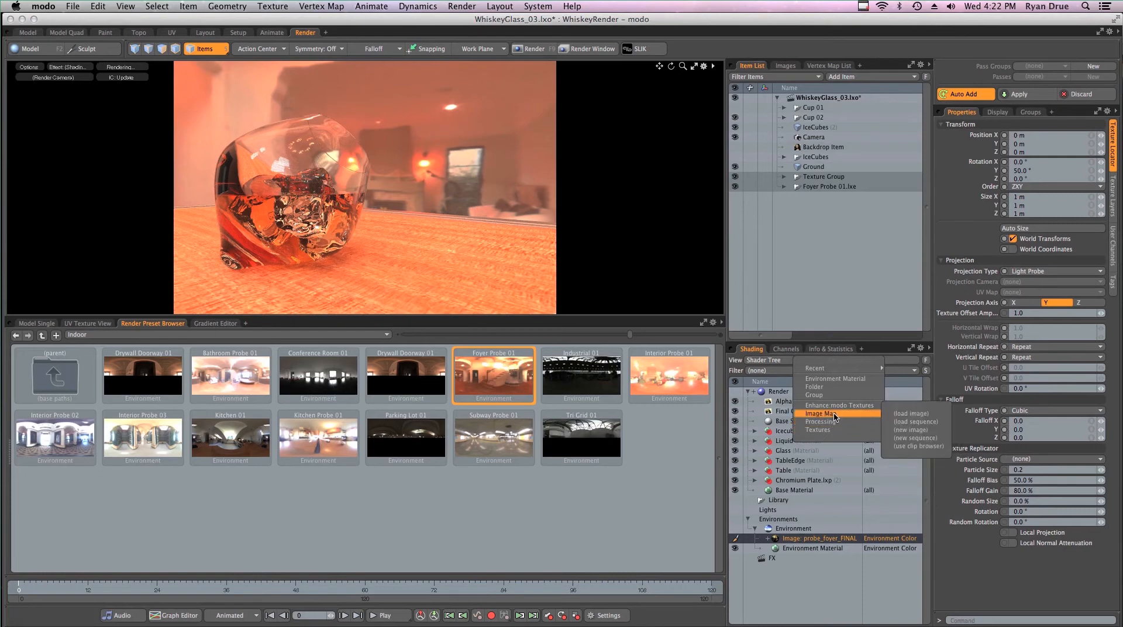
{"action": "left_click", "coordinate": [907, 416]}
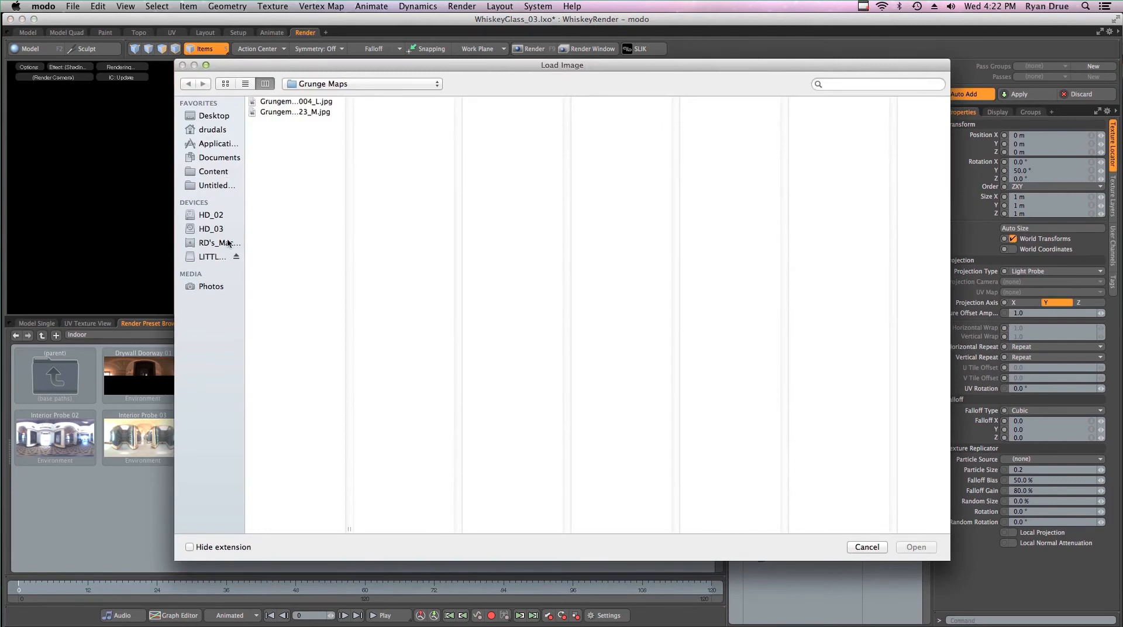
{"action": "left_click", "coordinate": [222, 117]}
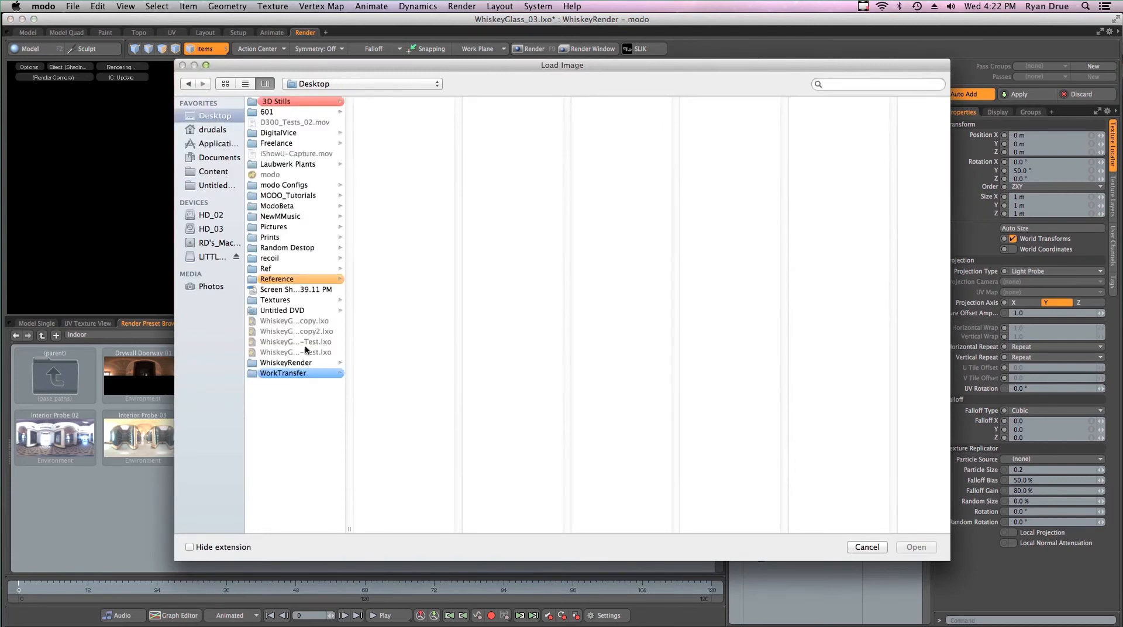
{"action": "left_click", "coordinate": [307, 363]}
{"action": "left_click", "coordinate": [385, 104]}
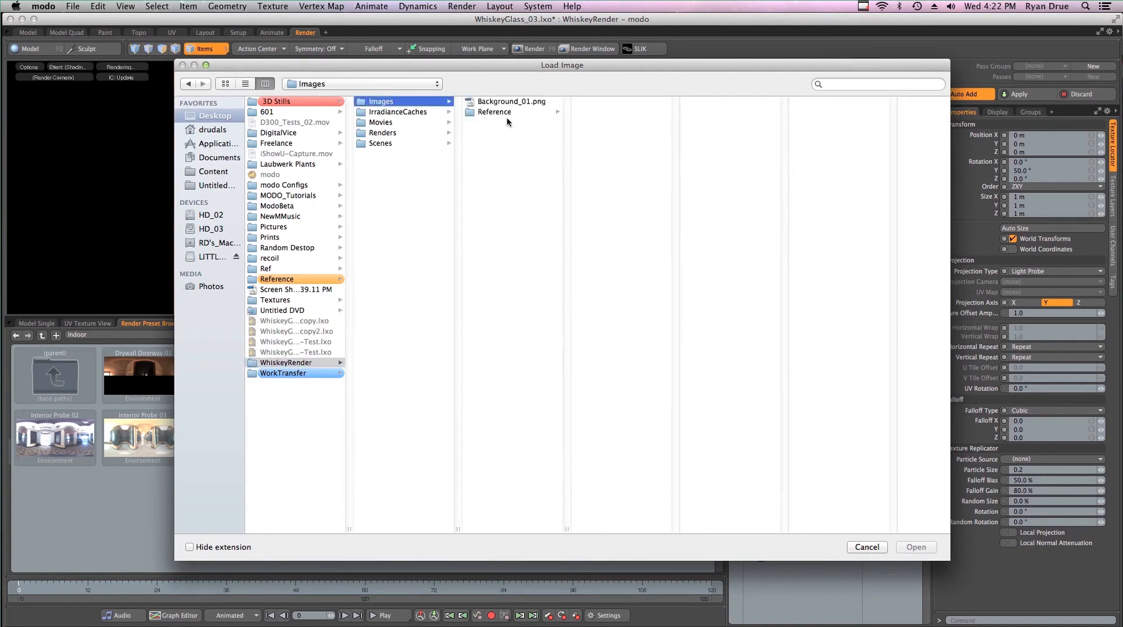
{"action": "left_click", "coordinate": [519, 102]}
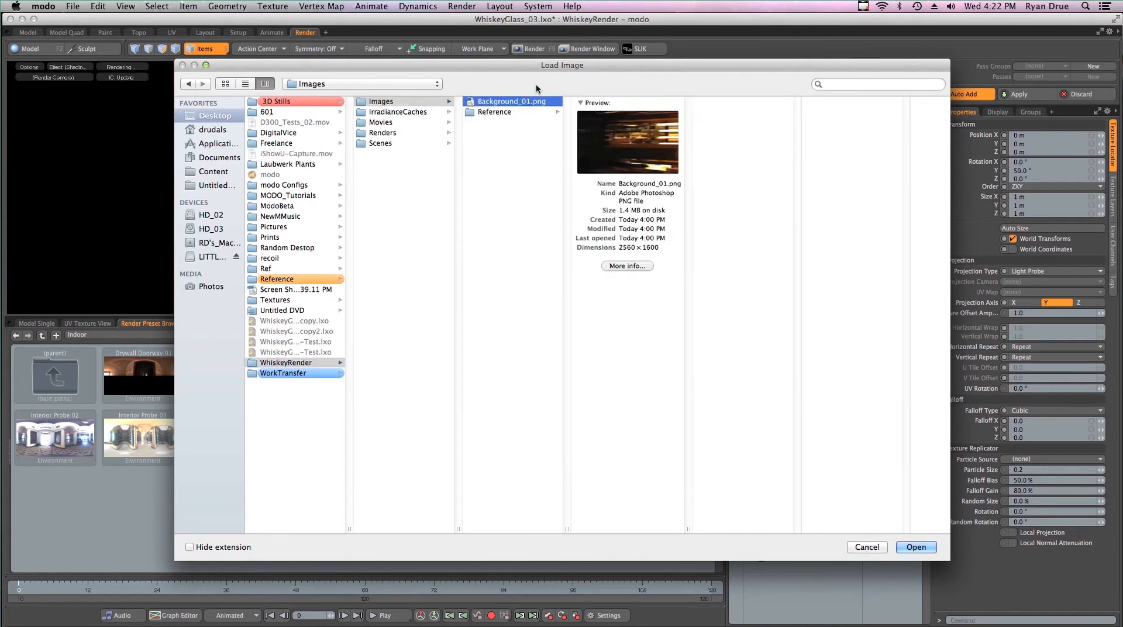
{"action": "key", "text": "Return"}
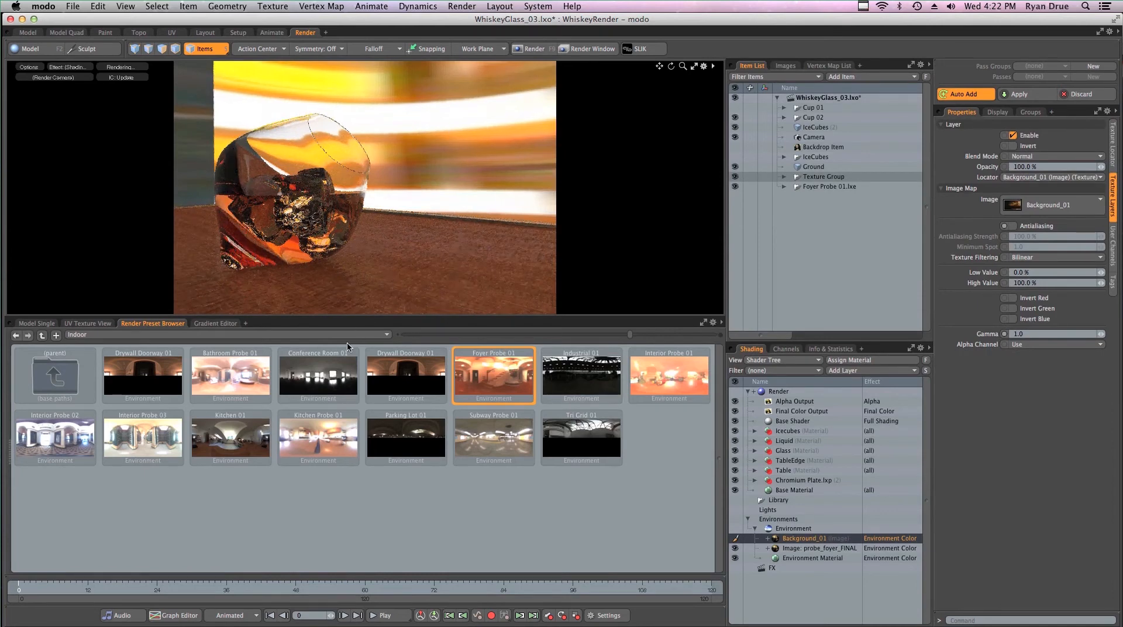
Set the Background_01 image's projection type to Front Projection, using Camera as the projection camera.
{"action": "left_click", "coordinate": [1113, 145]}
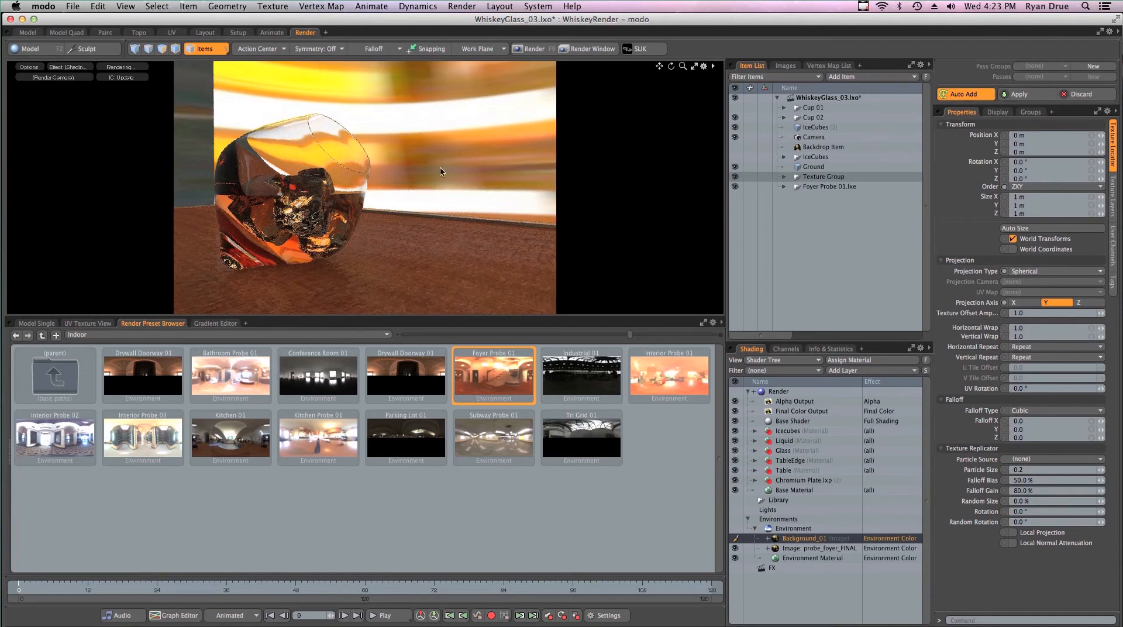
{"action": "left_click", "coordinate": [1022, 272]}
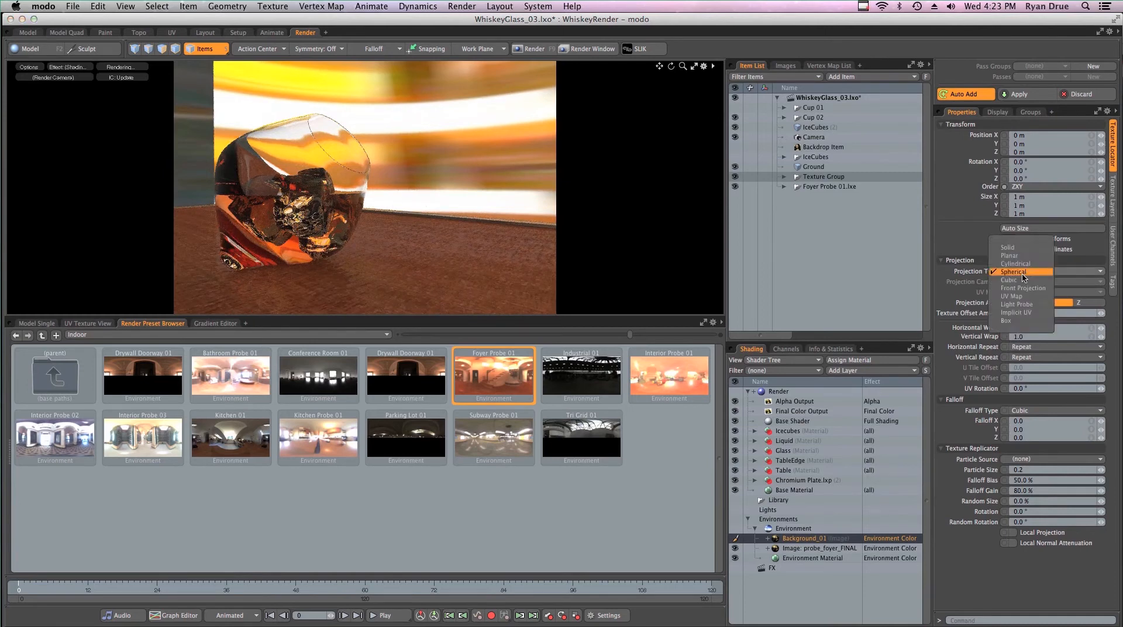
{"action": "left_click", "coordinate": [1020, 272]}
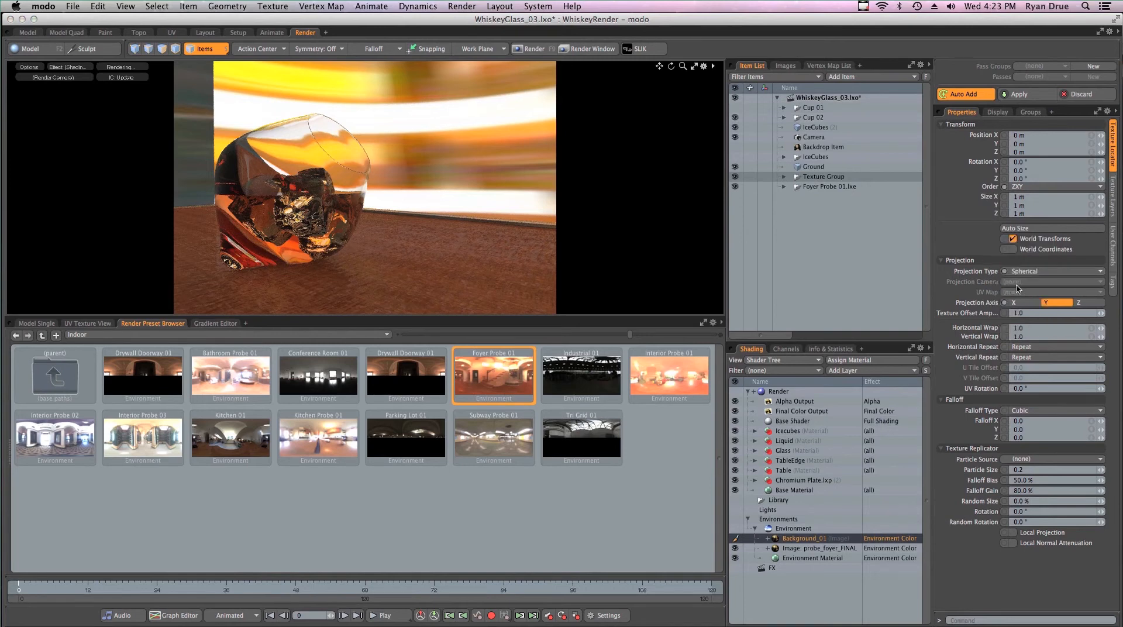
{"action": "left_click", "coordinate": [1018, 283]}
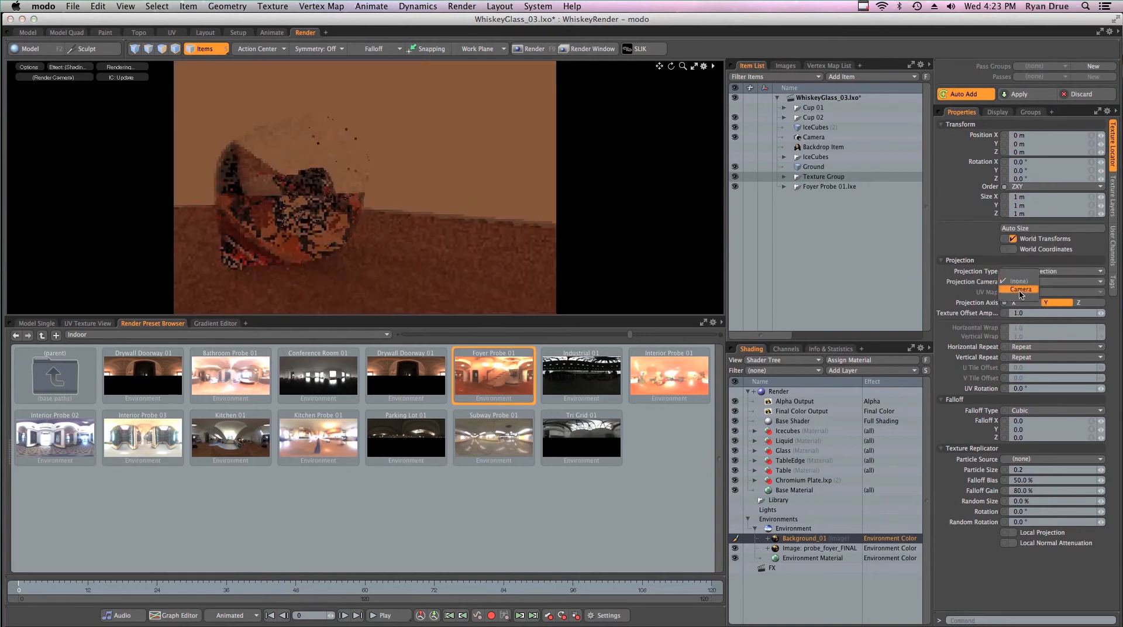
{"action": "left_click", "coordinate": [987, 285]}
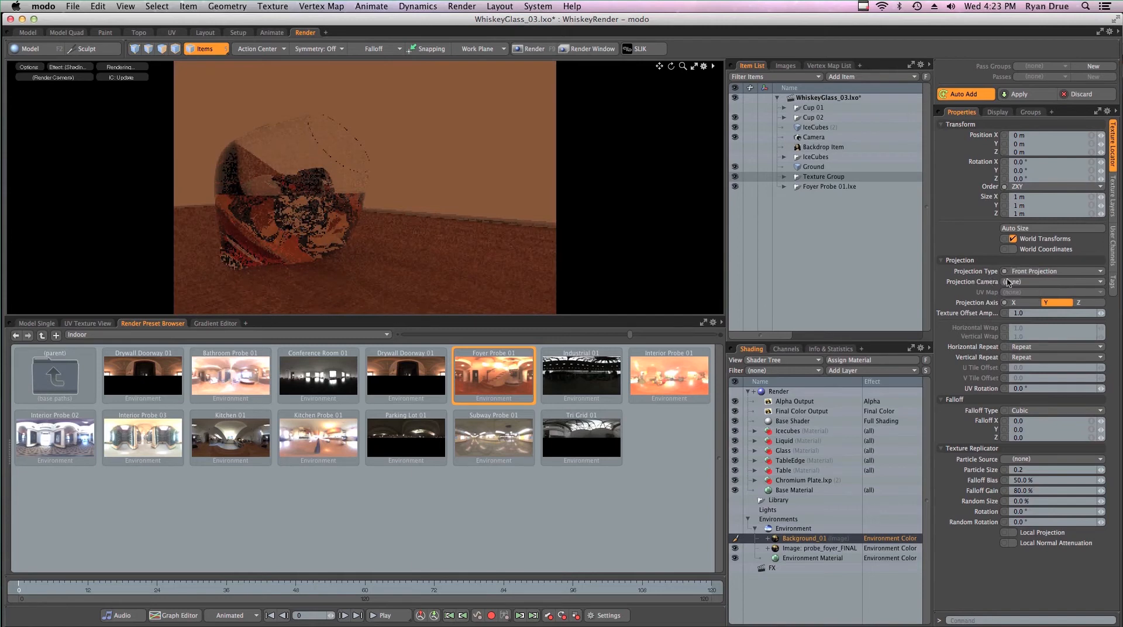
{"action": "left_click", "coordinate": [1007, 282]}
{"action": "left_click", "coordinate": [1007, 290]}
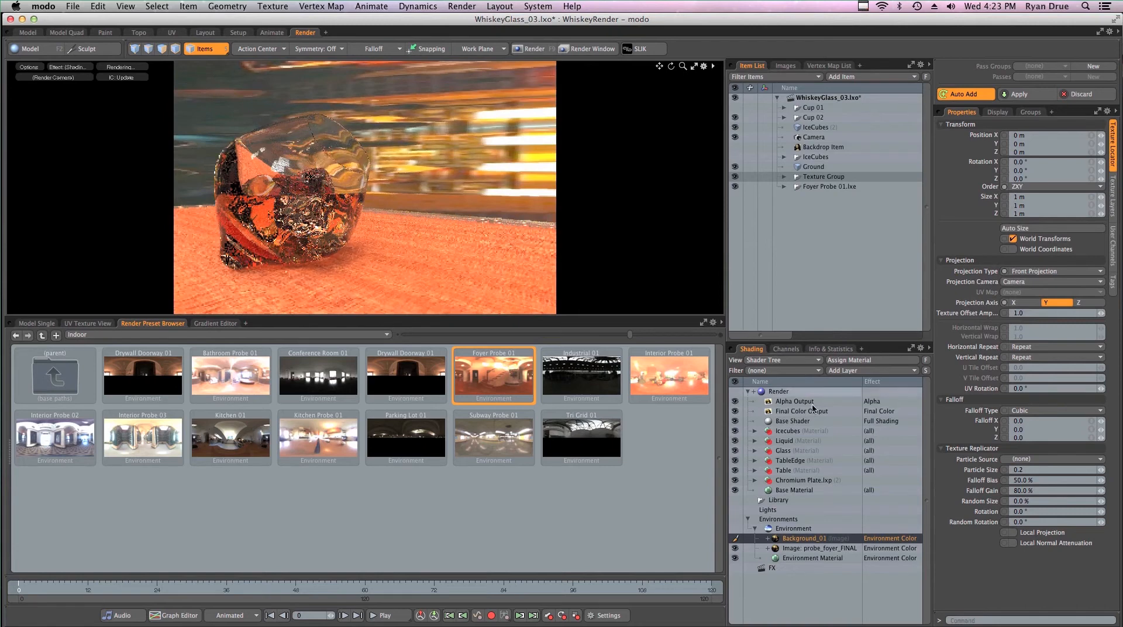
Compare the original Background_01 image with its look in the render, and check the Final Color Output's gamma setting.
{"action": "double_click", "coordinate": [803, 538]}
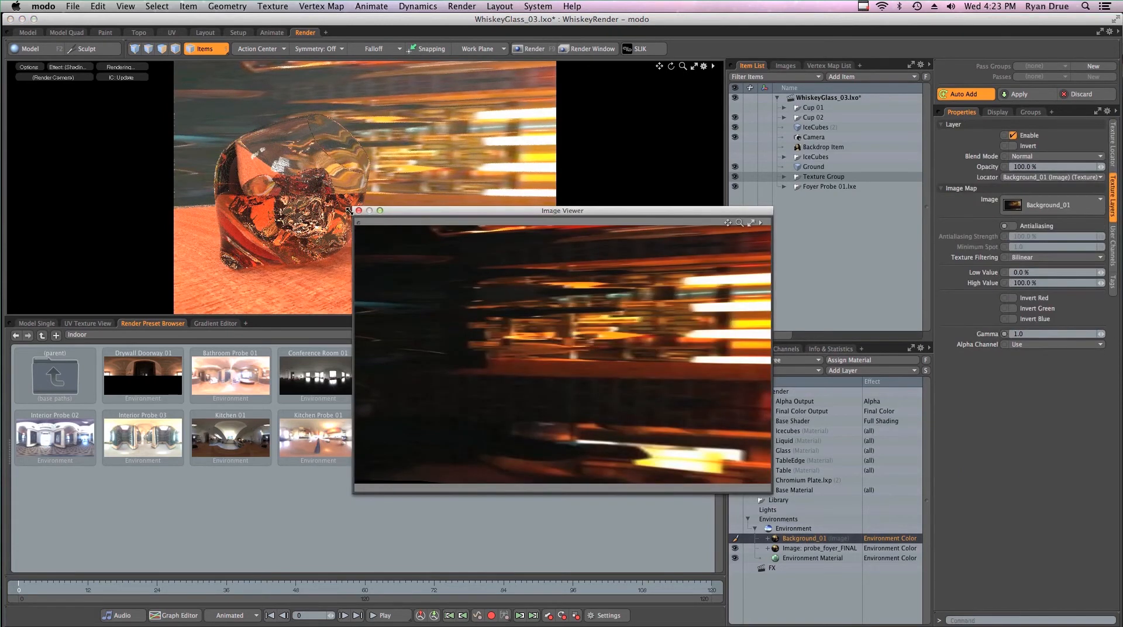
{"action": "left_click", "coordinate": [359, 210]}
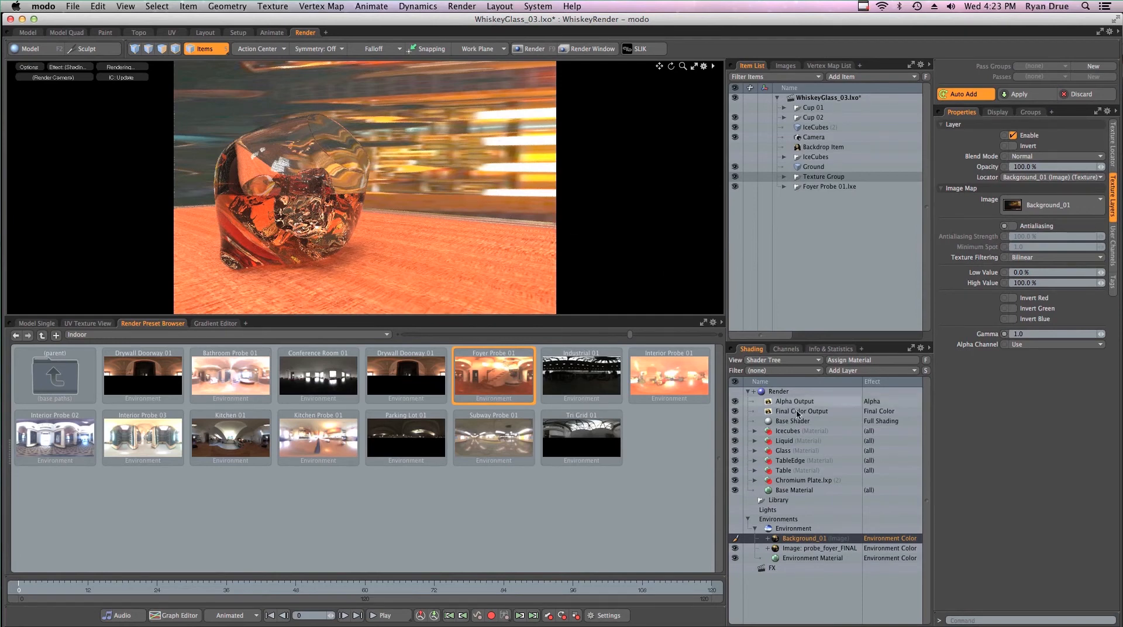
{"action": "left_click", "coordinate": [773, 412]}
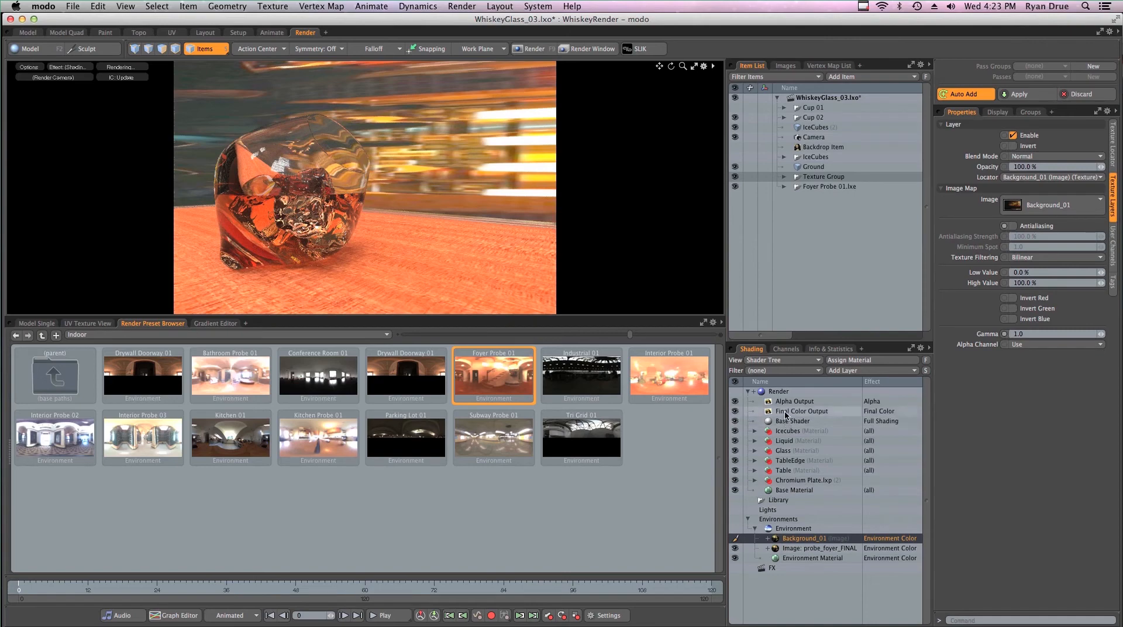
{"action": "key", "text": "F8"}
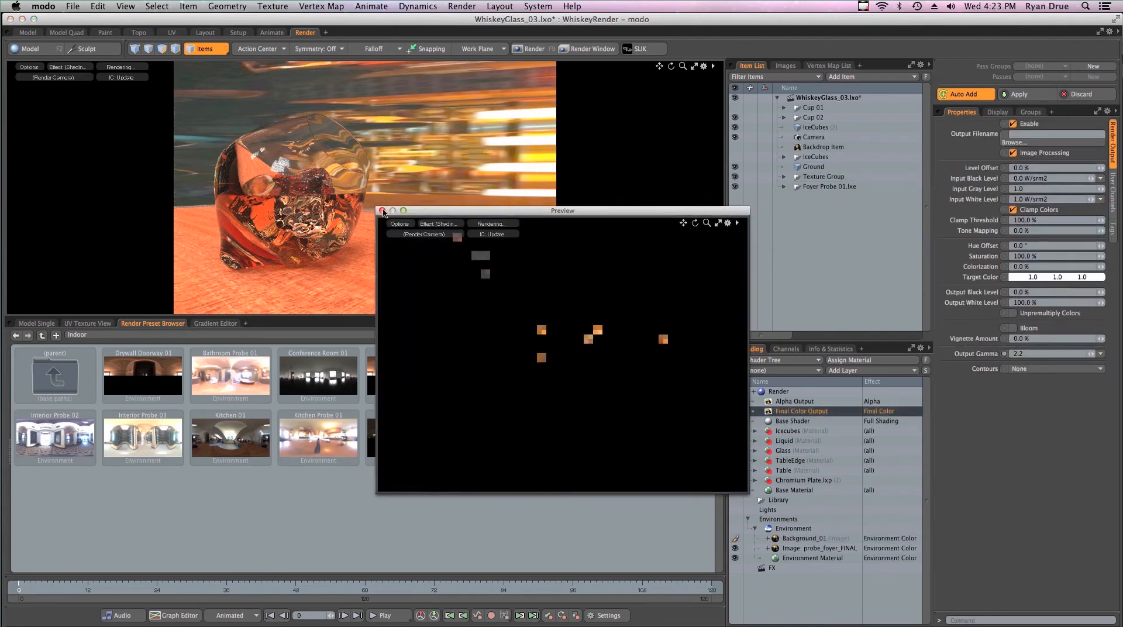
{"action": "left_click", "coordinate": [382, 211]}
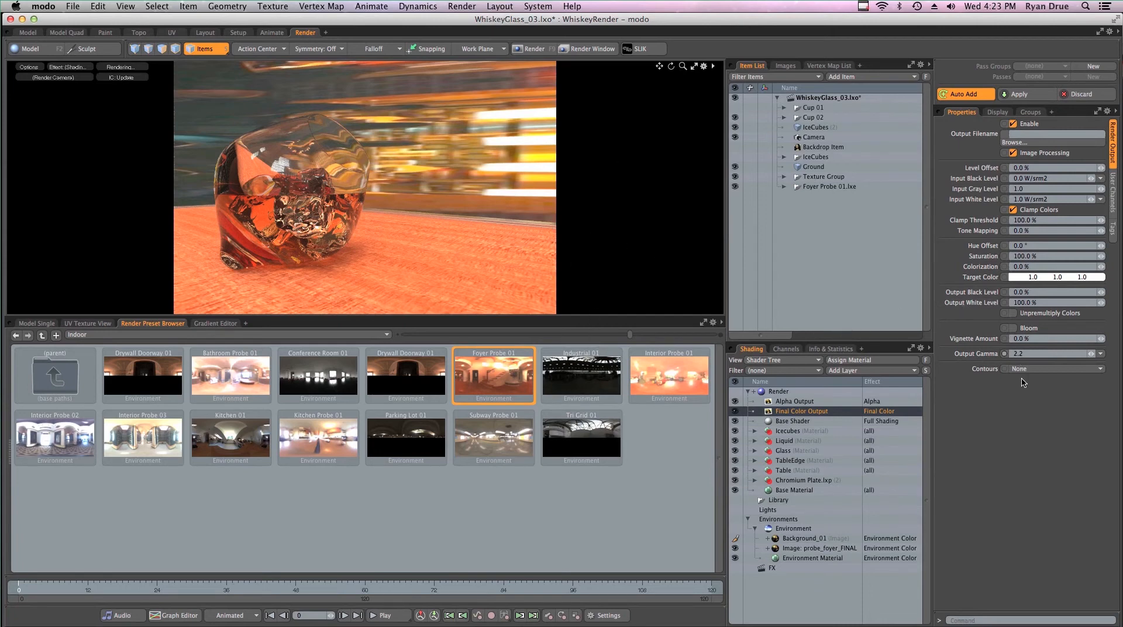
{"action": "double_click", "coordinate": [803, 542]}
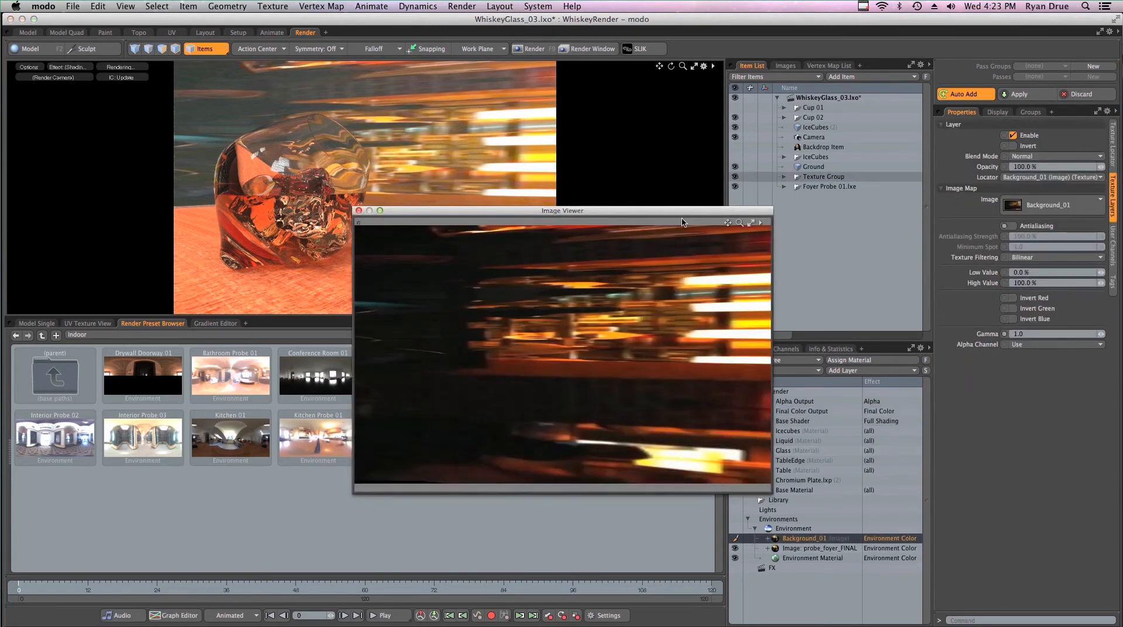
{"action": "left_click_drag", "start_coordinate": [669, 215], "coordinate": [383, 290]}
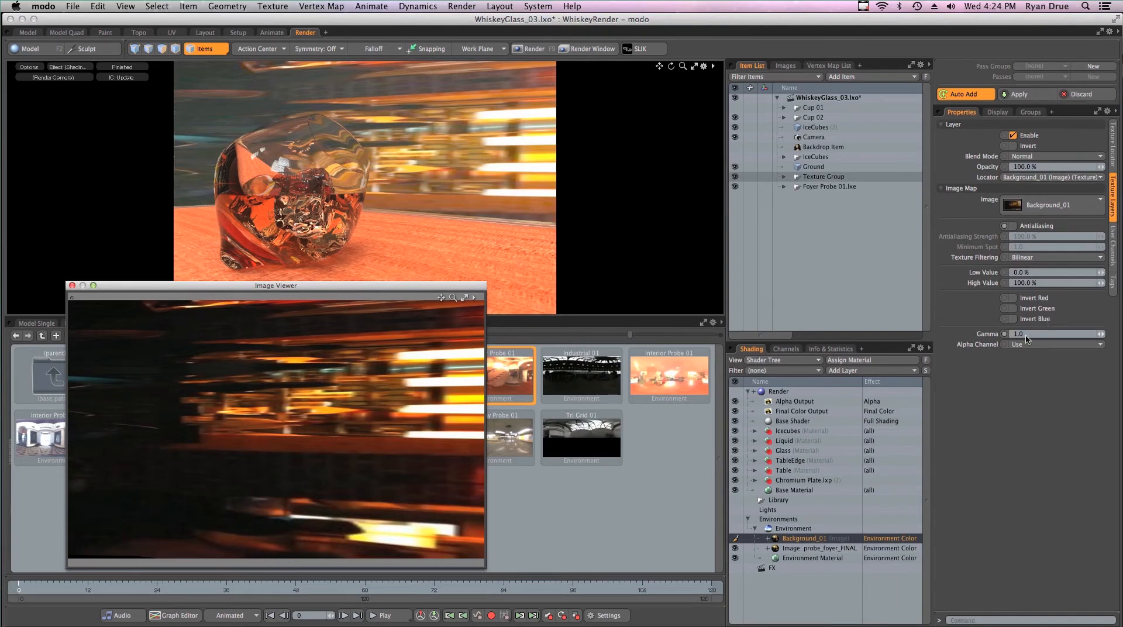
{"action": "left_click", "coordinate": [805, 411]}
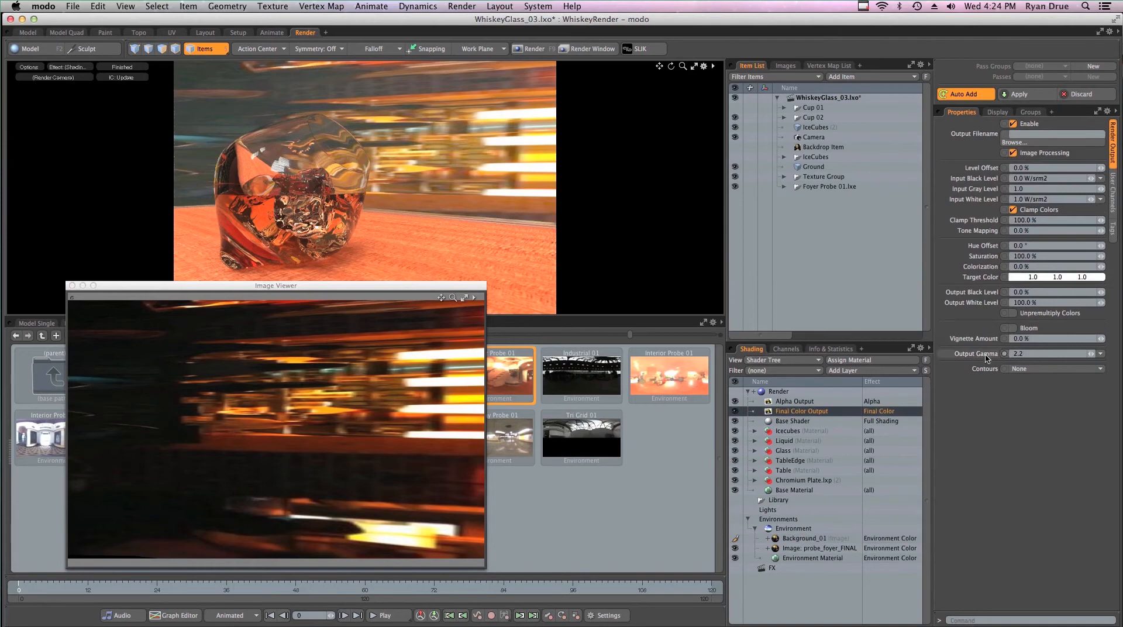
Set the Background_01 image layer's gamma to 0.4546.
{"action": "left_click", "coordinate": [818, 539]}
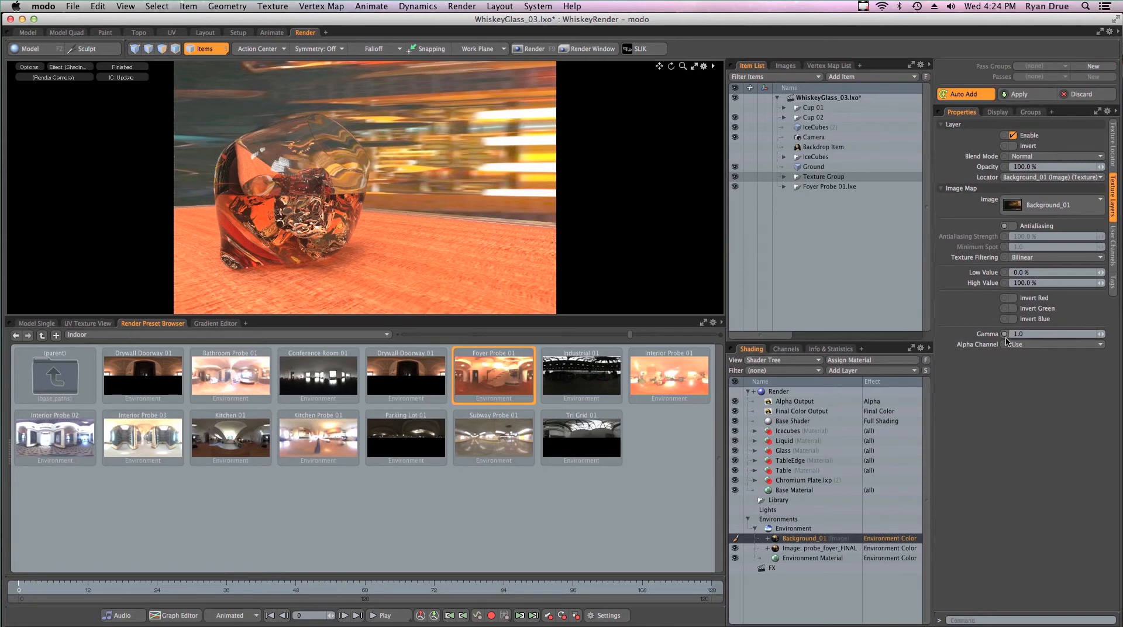
{"action": "left_click", "coordinate": [1036, 333]}
{"action": "left_click", "coordinate": [1039, 334]}
{"action": "key", "text": "Return"}
{"action": "key", "text": "Return"}
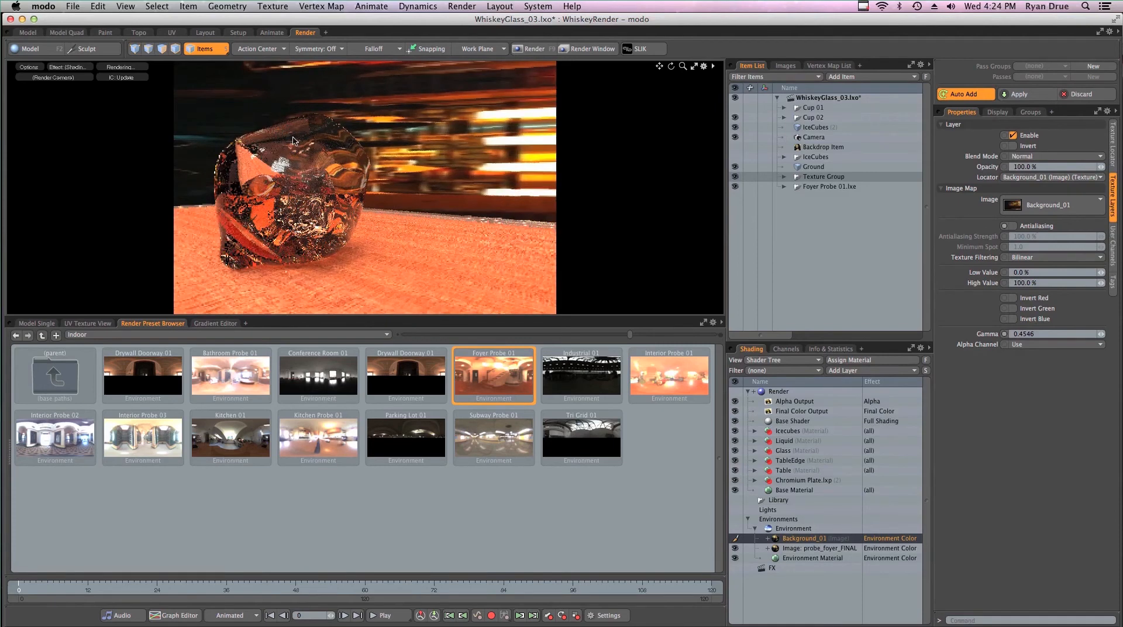
View the original Background_01 image and compare its brightness and contrast with the background in the render.
{"action": "double_click", "coordinate": [800, 541]}
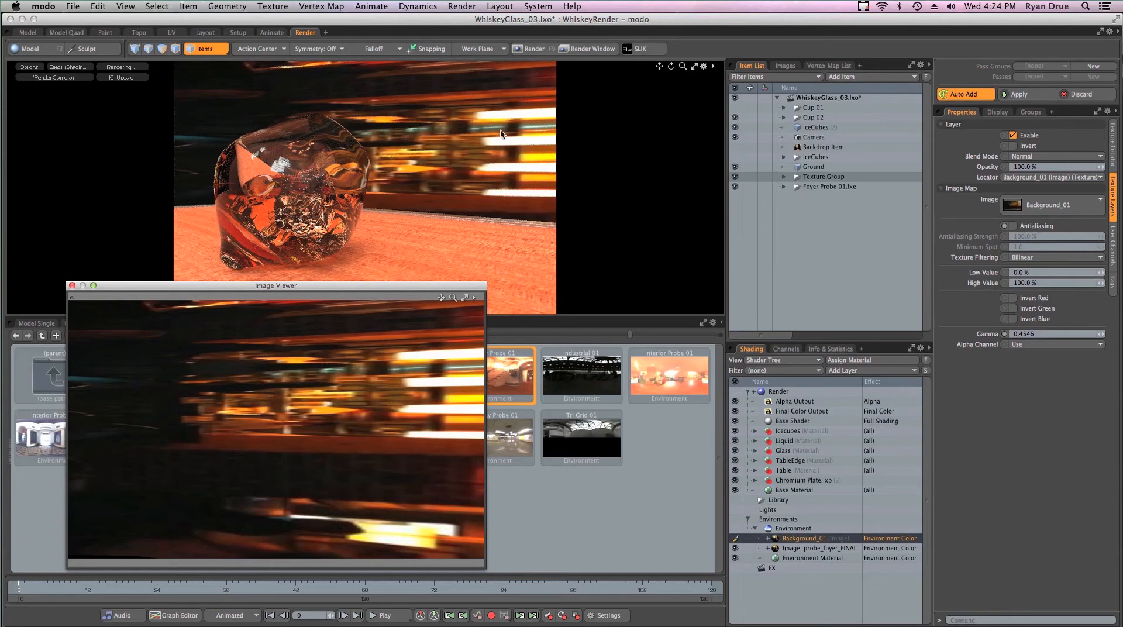
{"action": "left_click_drag", "start_coordinate": [392, 289], "coordinate": [393, 303]}
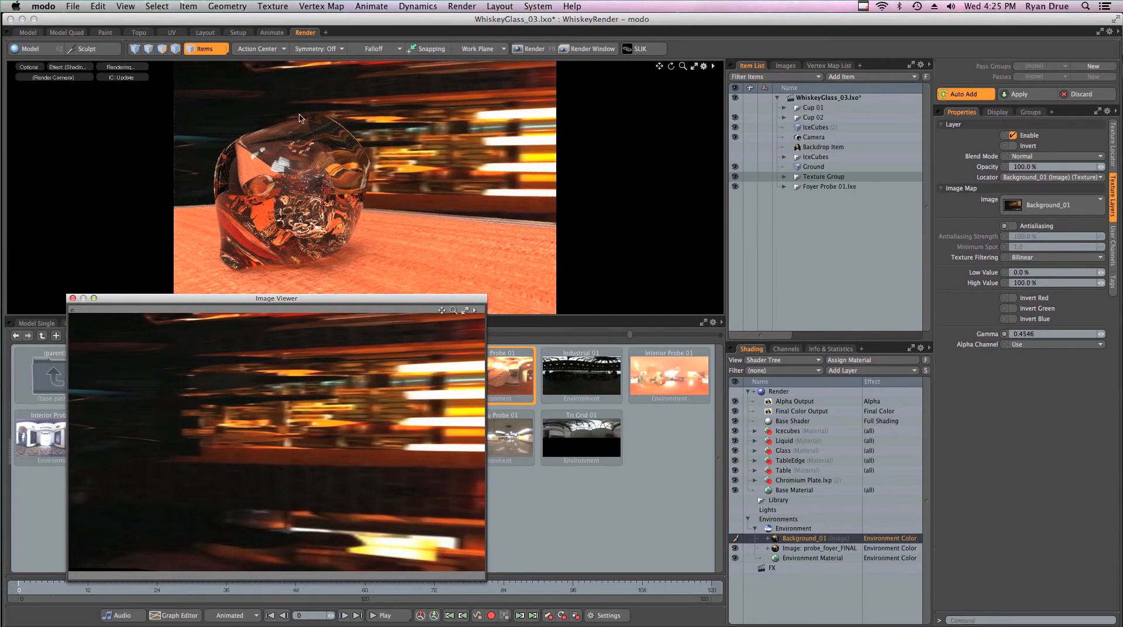
{"action": "left_click", "coordinate": [73, 299]}
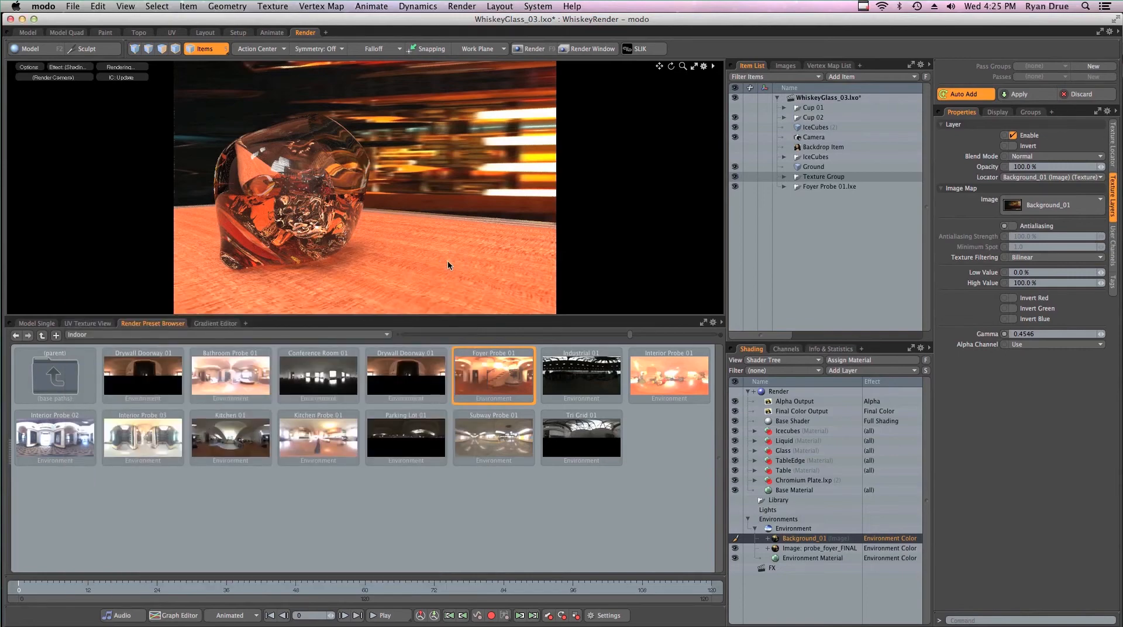
Set the gamma of the table's polished mahogany image layer to 0.4546, and compare the original wood image with the render.
{"action": "left_click", "coordinate": [416, 283]}
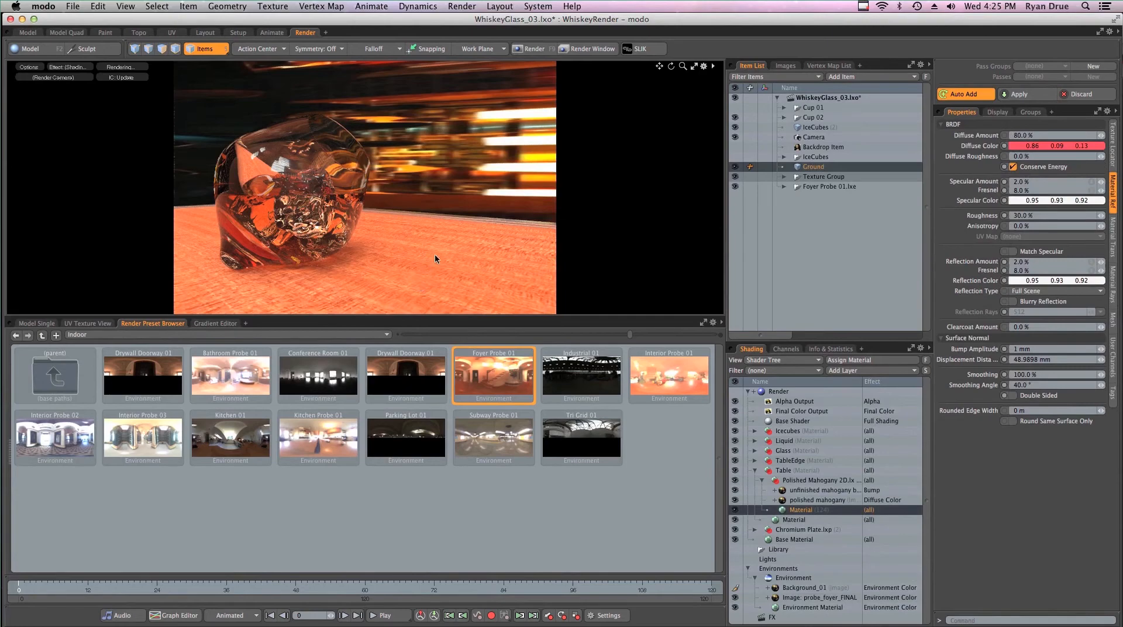
{"action": "left_click", "coordinate": [809, 502]}
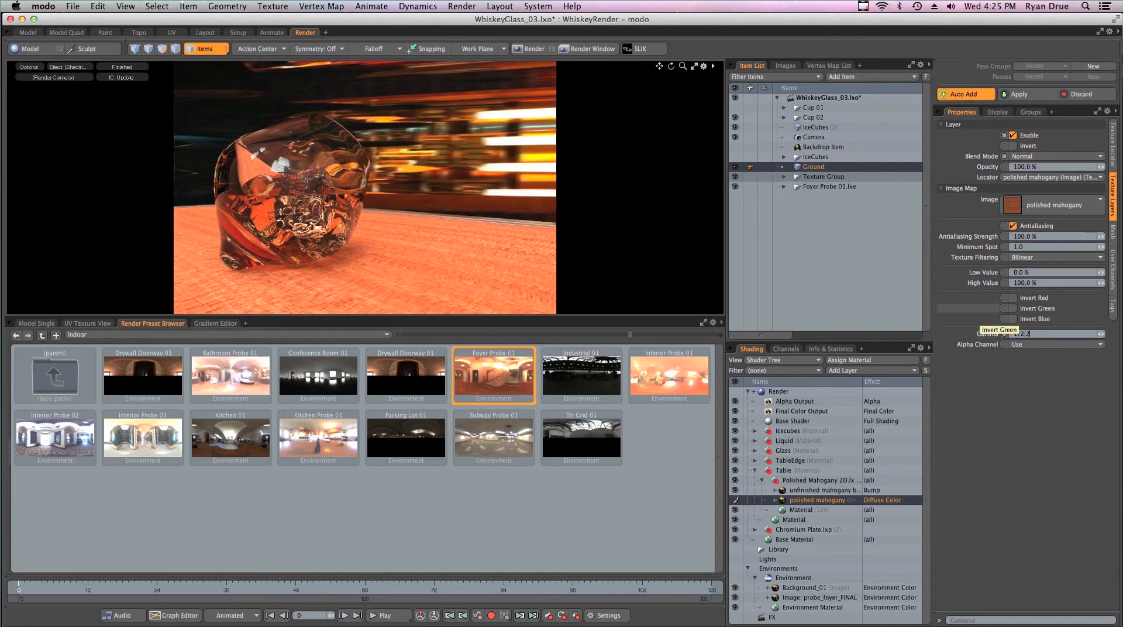
{"action": "key", "text": "Return"}
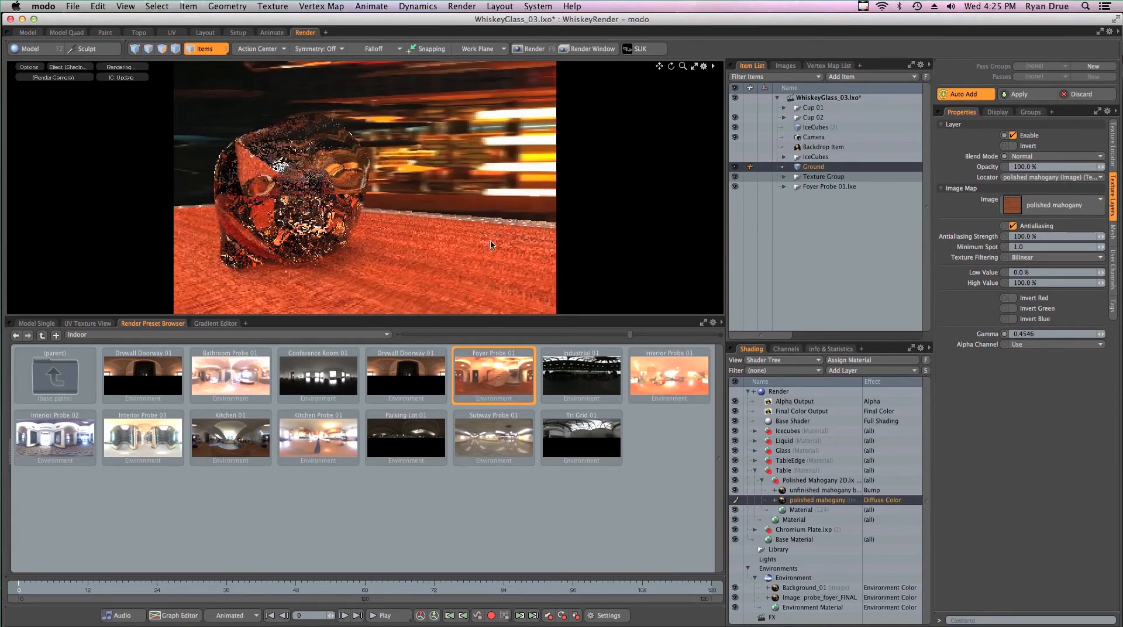
{"action": "double_click", "coordinate": [819, 500]}
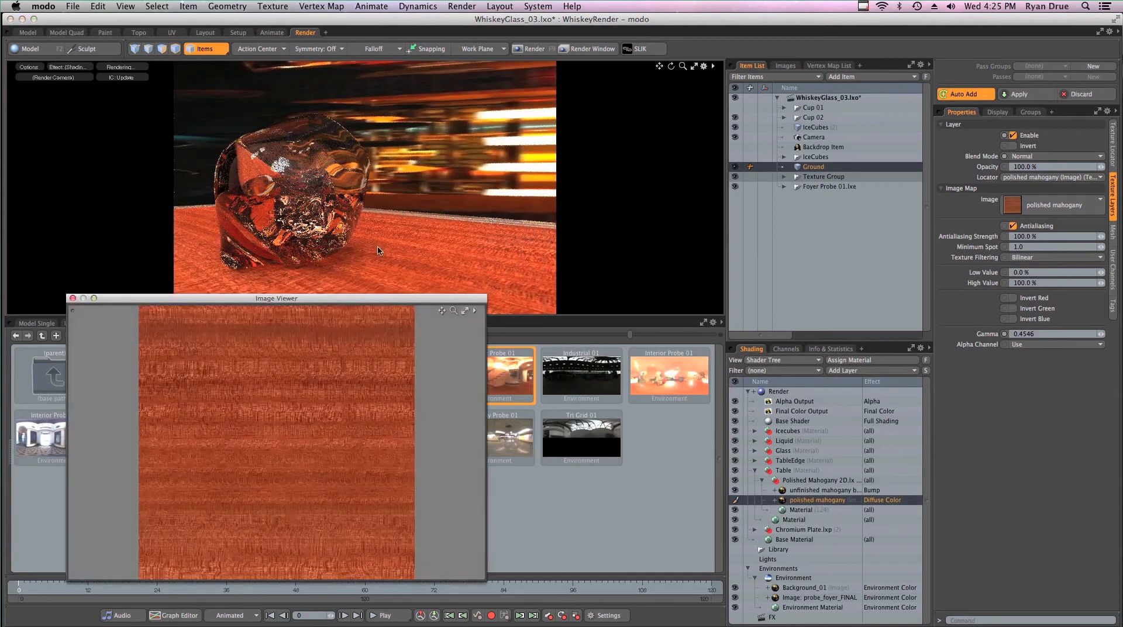
{"action": "left_click", "coordinate": [72, 298]}
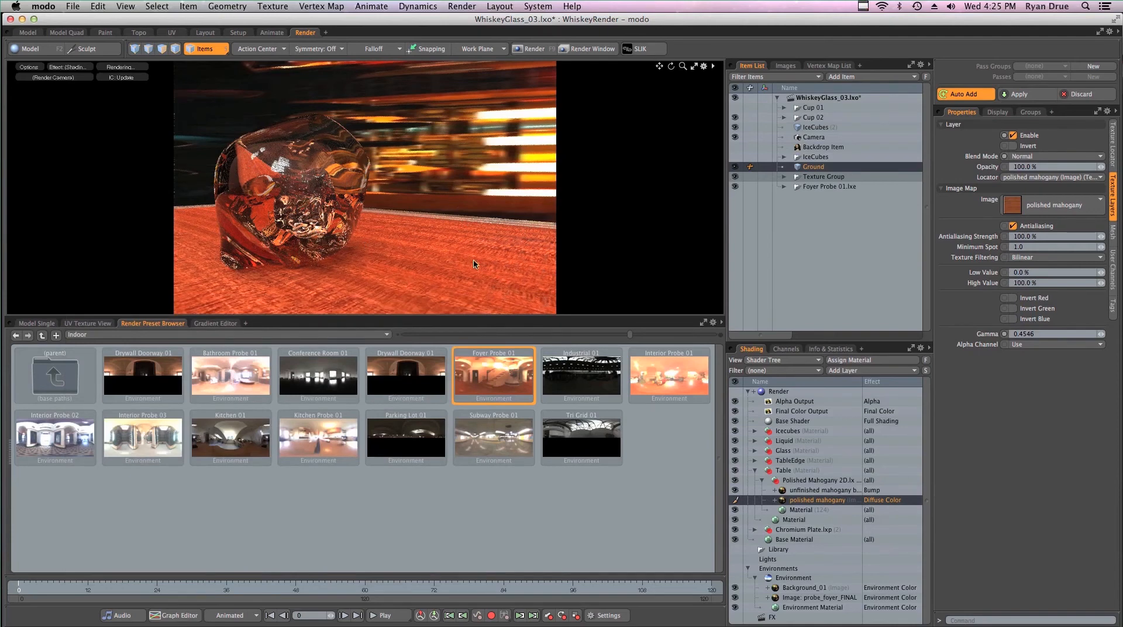
Orbit the render camera to a lower angle, closer to table level, facing the whiskey glass.
{"action": "mouse_move", "coordinate": [355, 214]}
{"action": "left_mouse_down", "text": "alt"}
{"action": "mouse_move", "coordinate": [353, 185]}
{"action": "mouse_move", "coordinate": [348, 203]}
{"action": "left_mouse_up", "text": "alt"}
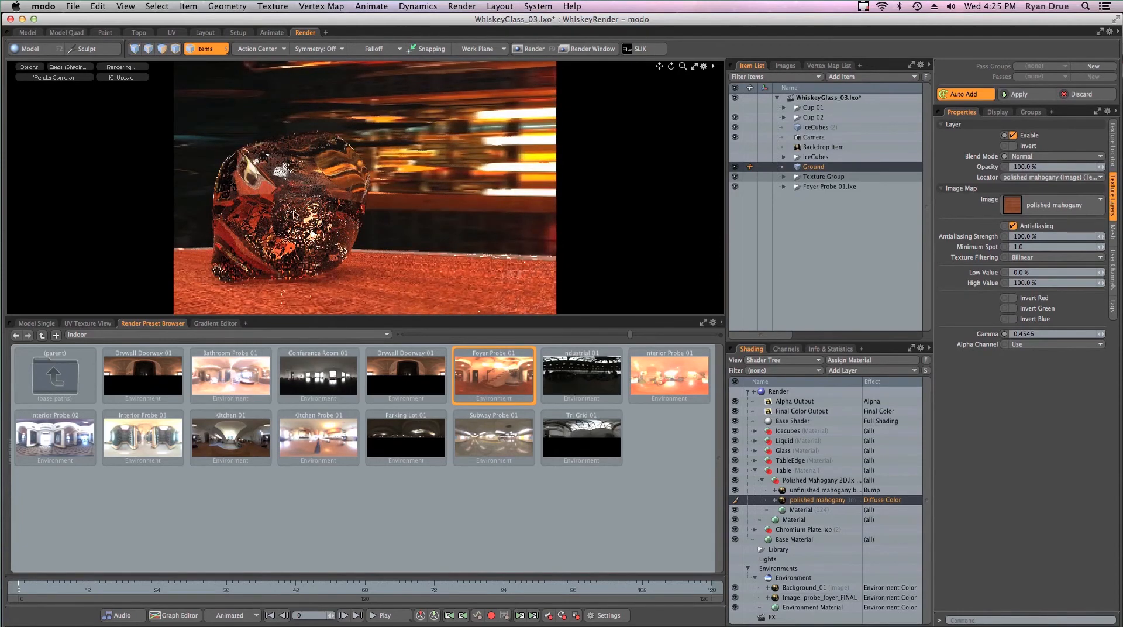
{"action": "left_click_drag", "start_coordinate": [280, 187], "coordinate": [304, 182], "text": "alt"}
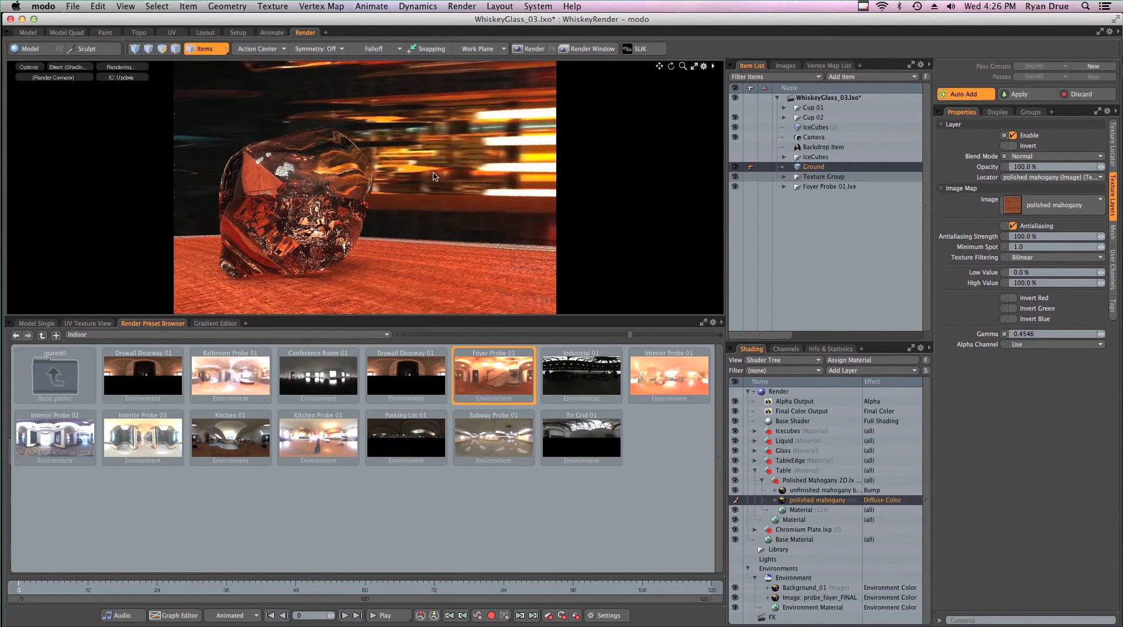
Hide the Background_01 environment layer to examine the foyer probe's effect in the render, and show the layer again.
{"action": "left_click", "coordinate": [805, 588]}
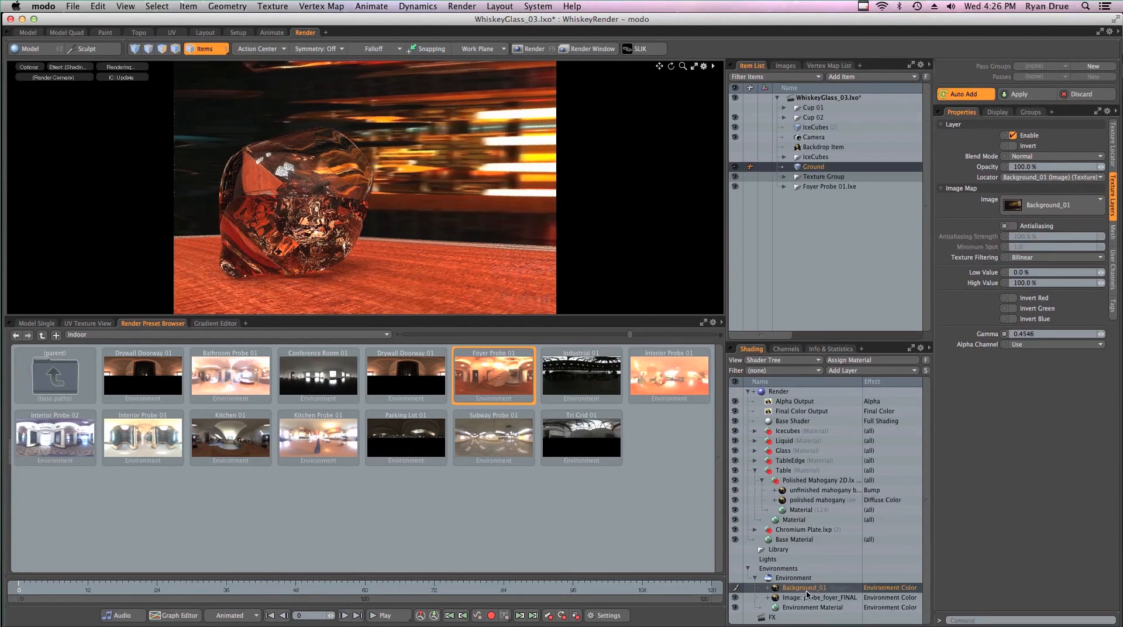
{"action": "left_click", "coordinate": [736, 588]}
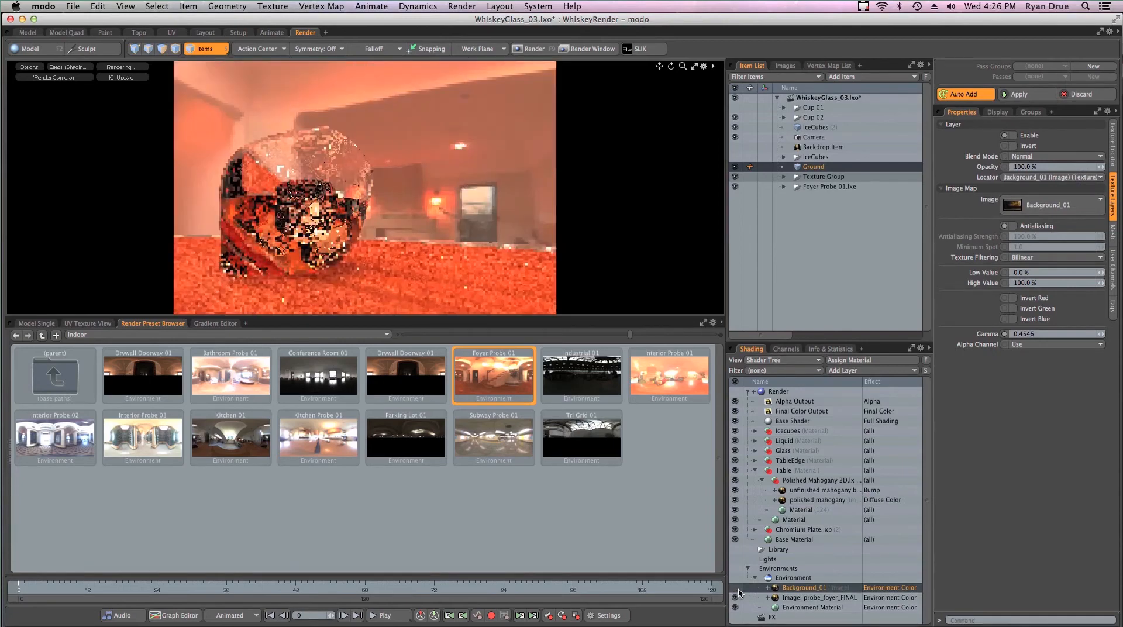
{"action": "left_click", "coordinate": [735, 588]}
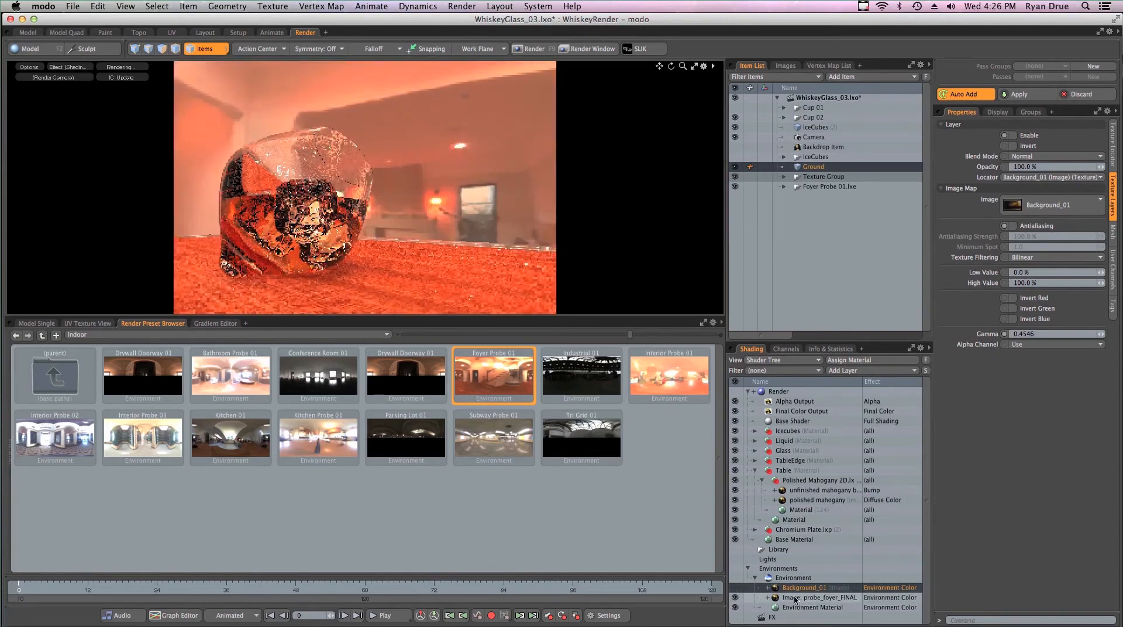
{"action": "left_click", "coordinate": [736, 588]}
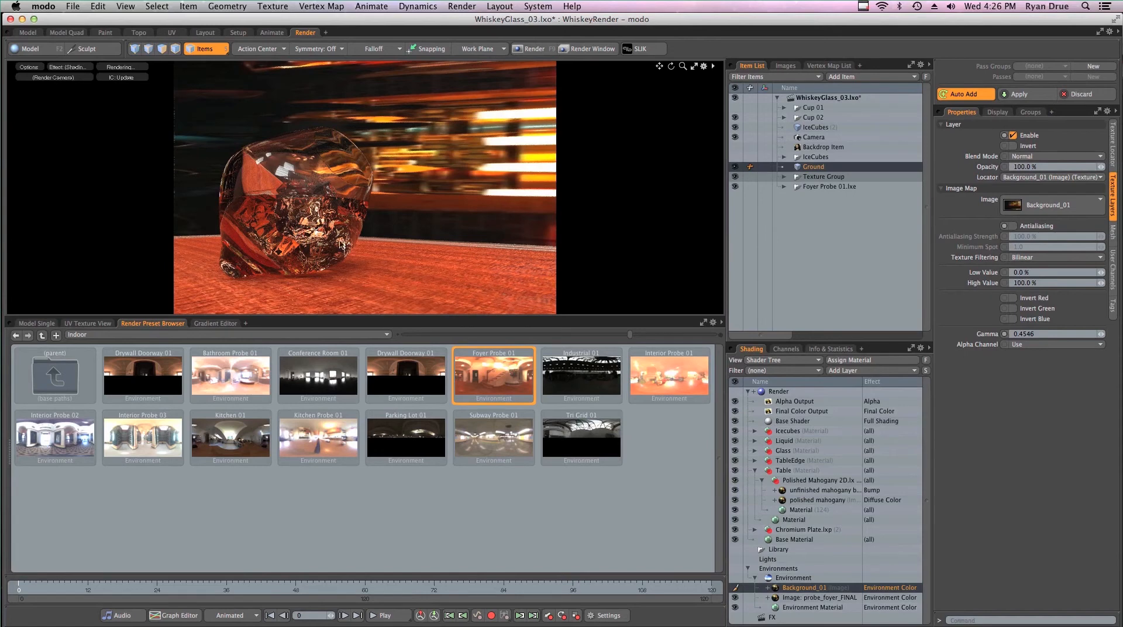
Rotate the probe_foyer_FINAL environment image's texture locator to about -7.2° around Y.
{"action": "left_click", "coordinate": [821, 598]}
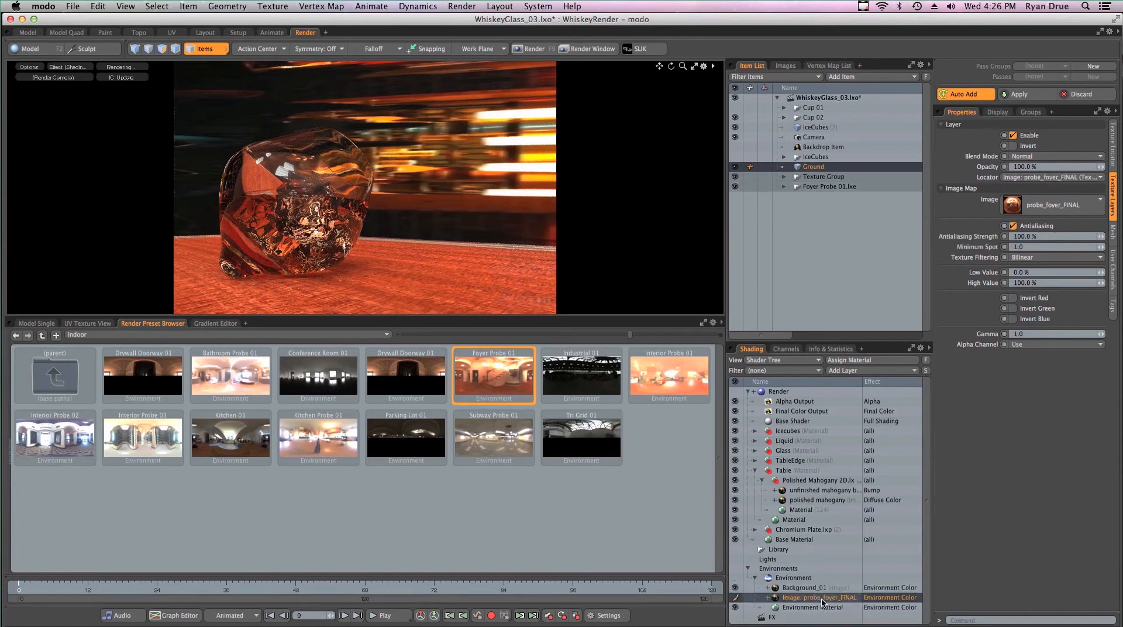
{"action": "left_click", "coordinate": [1112, 150]}
{"action": "left_click_drag", "start_coordinate": [1101, 170], "coordinate": [1094, 171]}
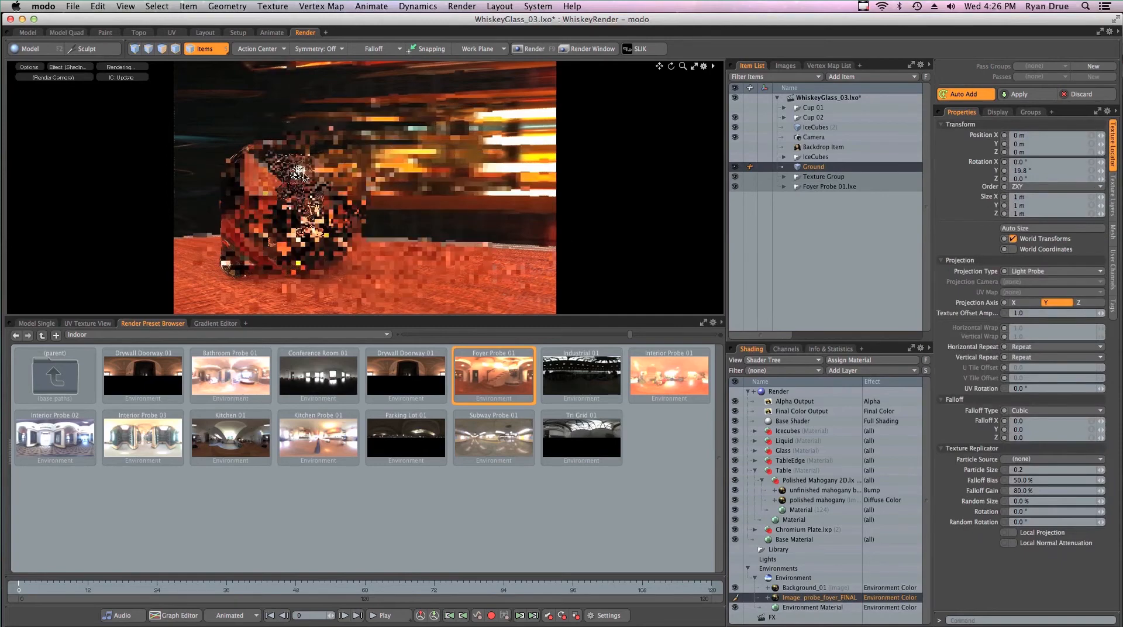
{"action": "left_click_drag", "start_coordinate": [1100, 170], "coordinate": [1089, 170]}
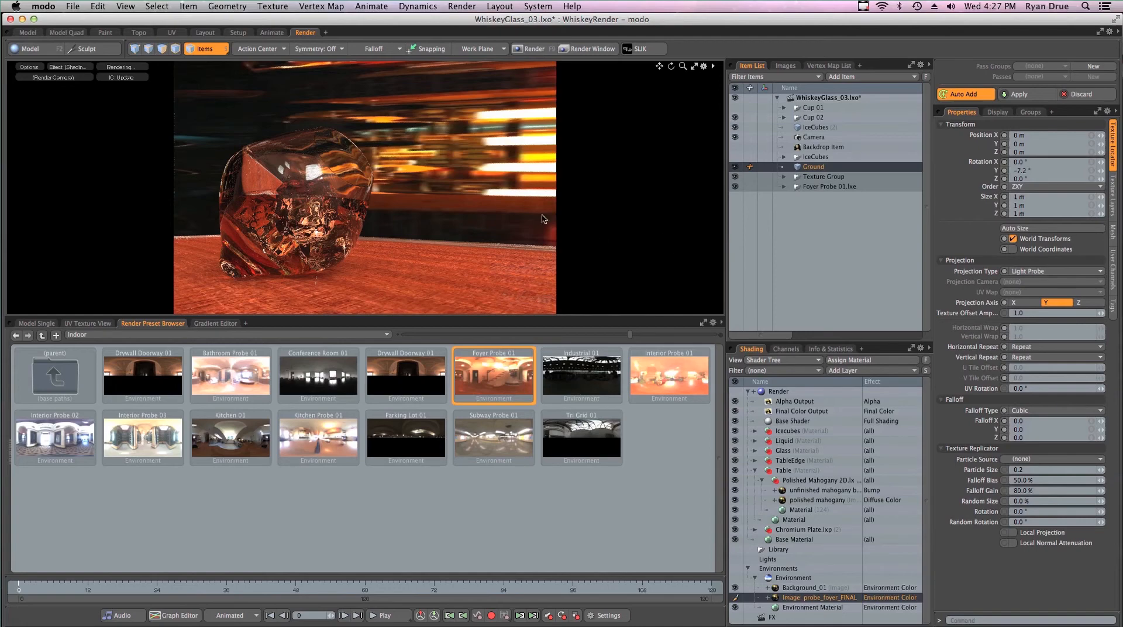
{"action": "left_click", "coordinate": [867, 7]}
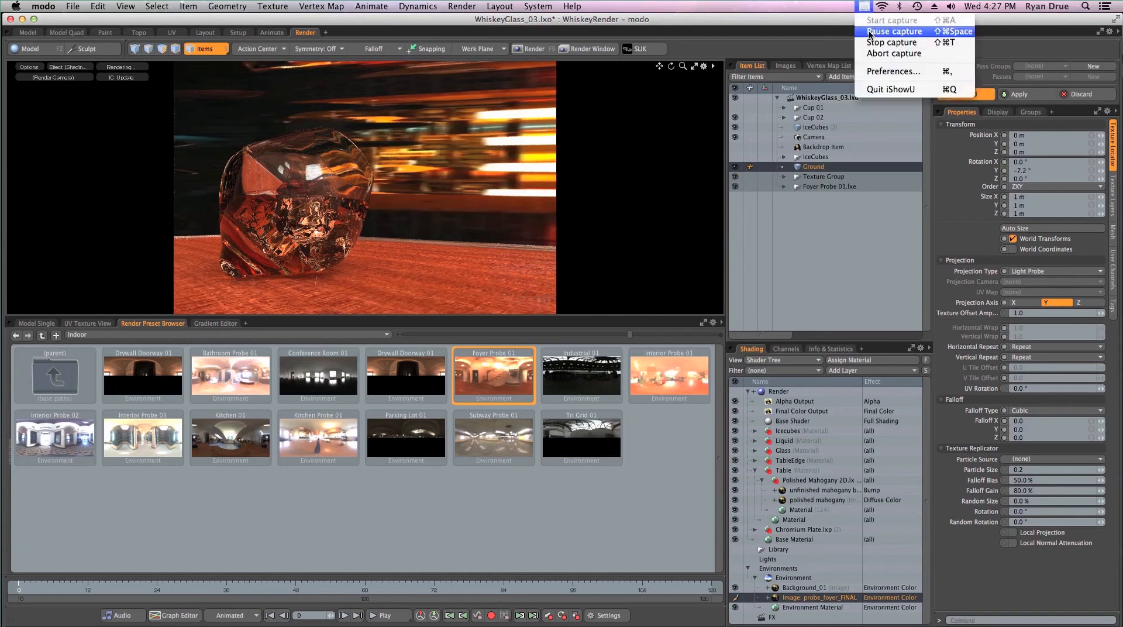
{"action": "left_click", "coordinate": [871, 34]}
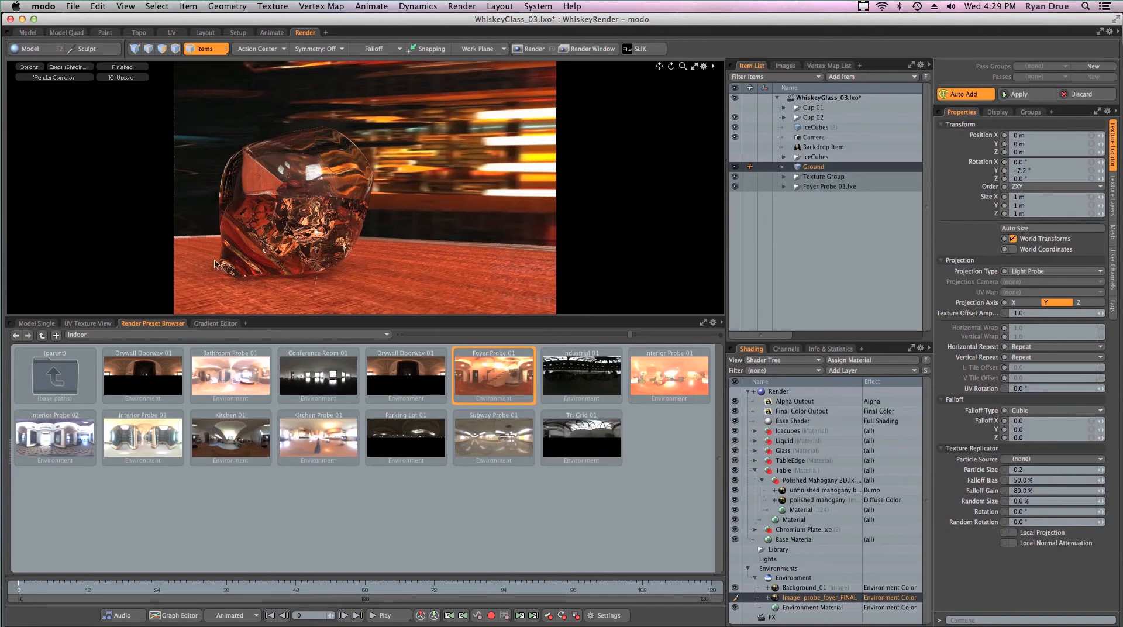
Move the Ground tabletop to about X -240 mm and Z 442 mm, so that the glass sits nearer the table's edge.
{"action": "left_click", "coordinate": [37, 323]}
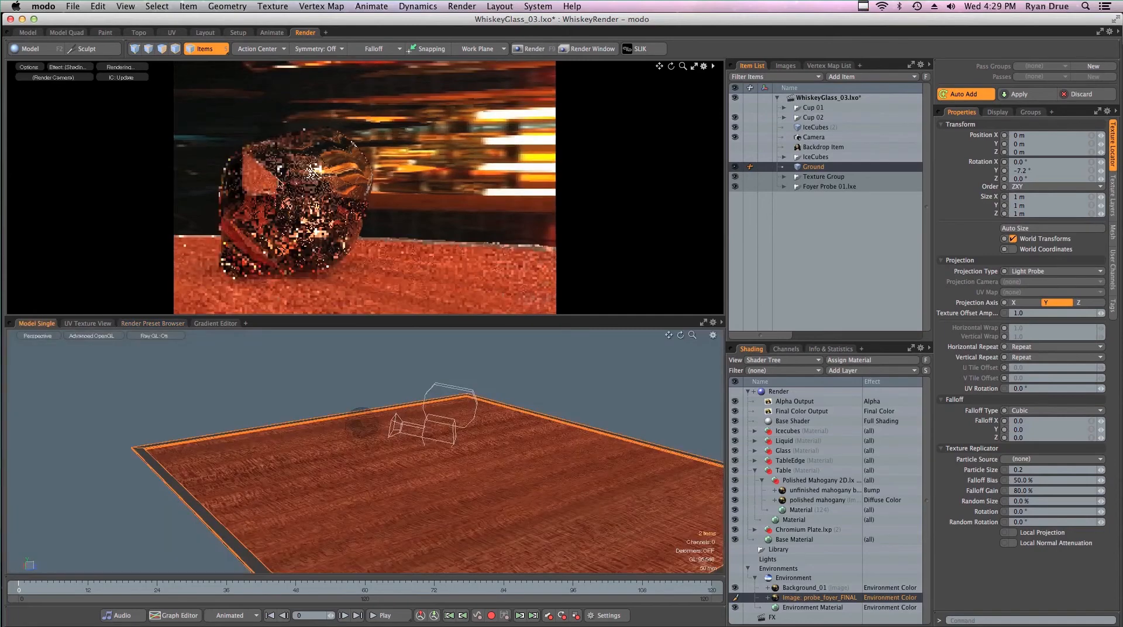
{"action": "left_click_drag", "start_coordinate": [545, 394], "coordinate": [434, 435], "text": "alt"}
{"action": "scroll", "coordinate": [403, 509], "scroll_direction": "down", "scroll_amount": 3}
{"action": "left_click", "coordinate": [434, 435]}
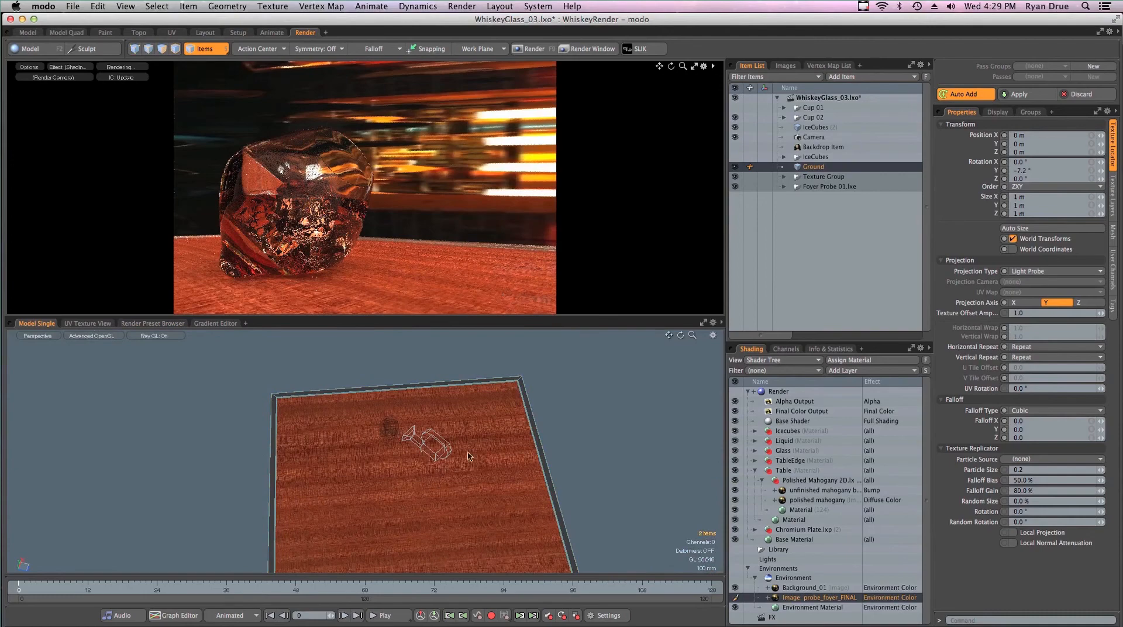
{"action": "left_click", "coordinate": [812, 168]}
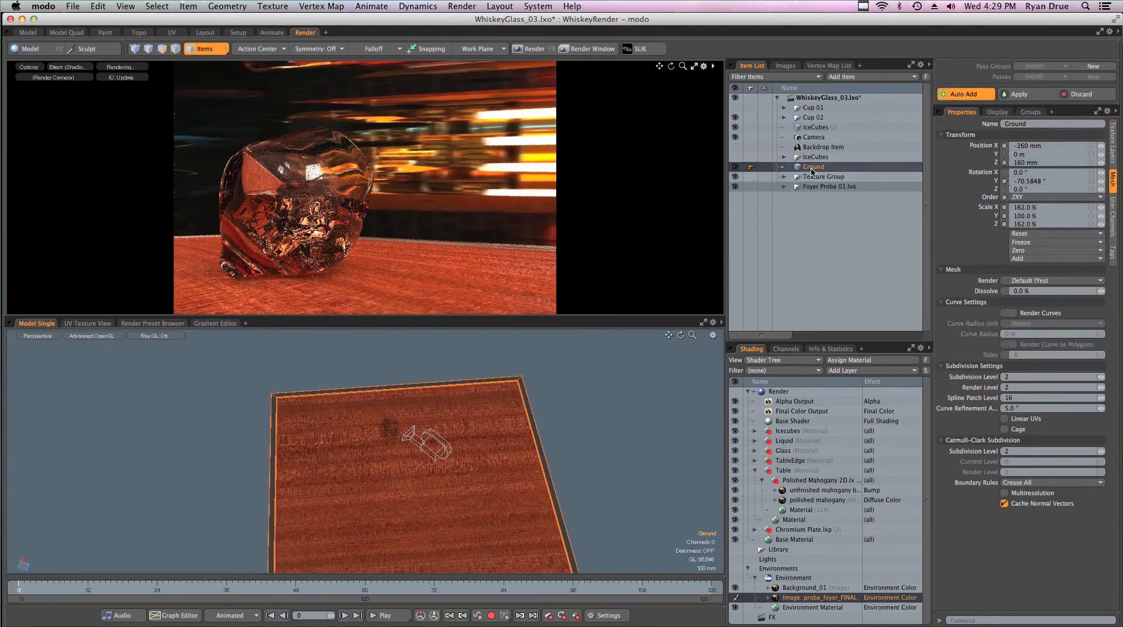
{"action": "left_click", "coordinate": [511, 409]}
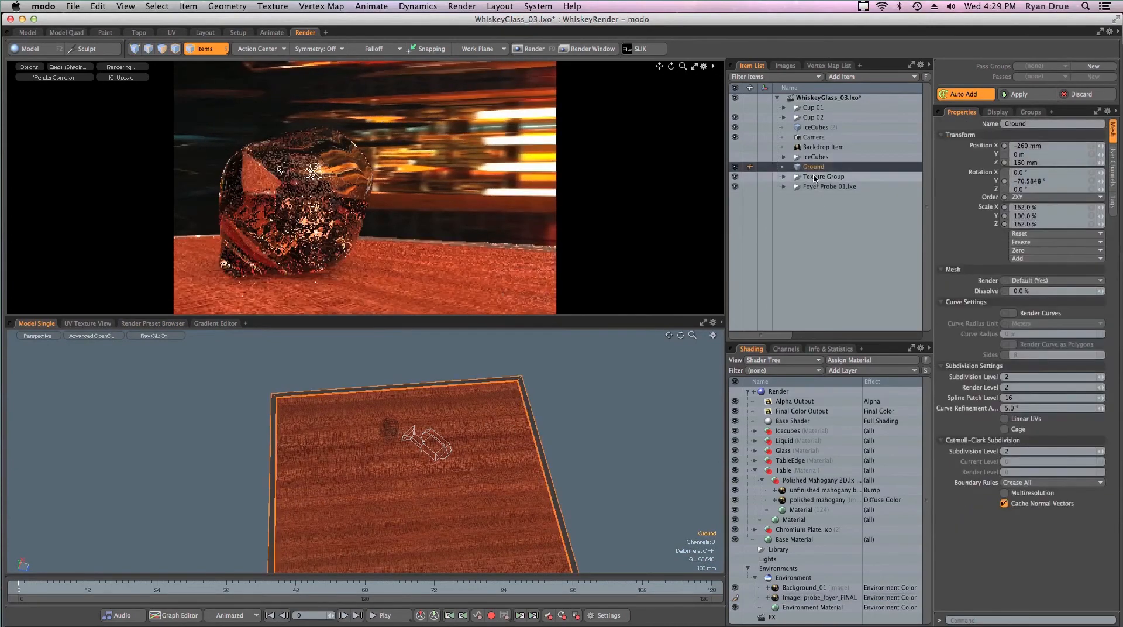
{"action": "key", "text": "w"}
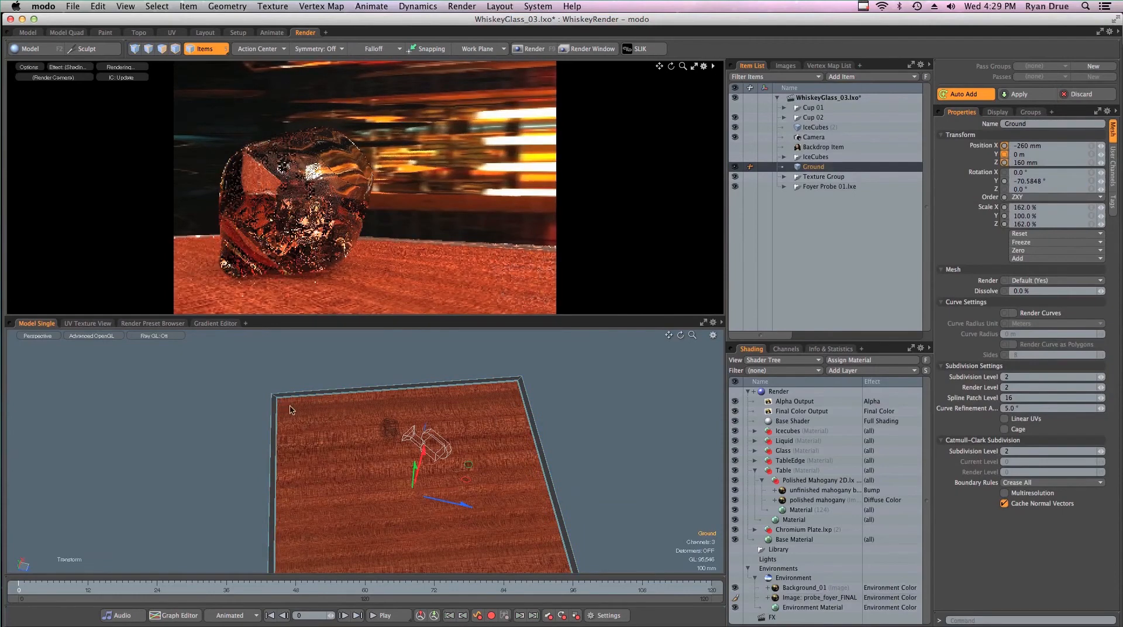
{"action": "left_click_drag", "start_coordinate": [280, 407], "coordinate": [566, 479], "text": "alt"}
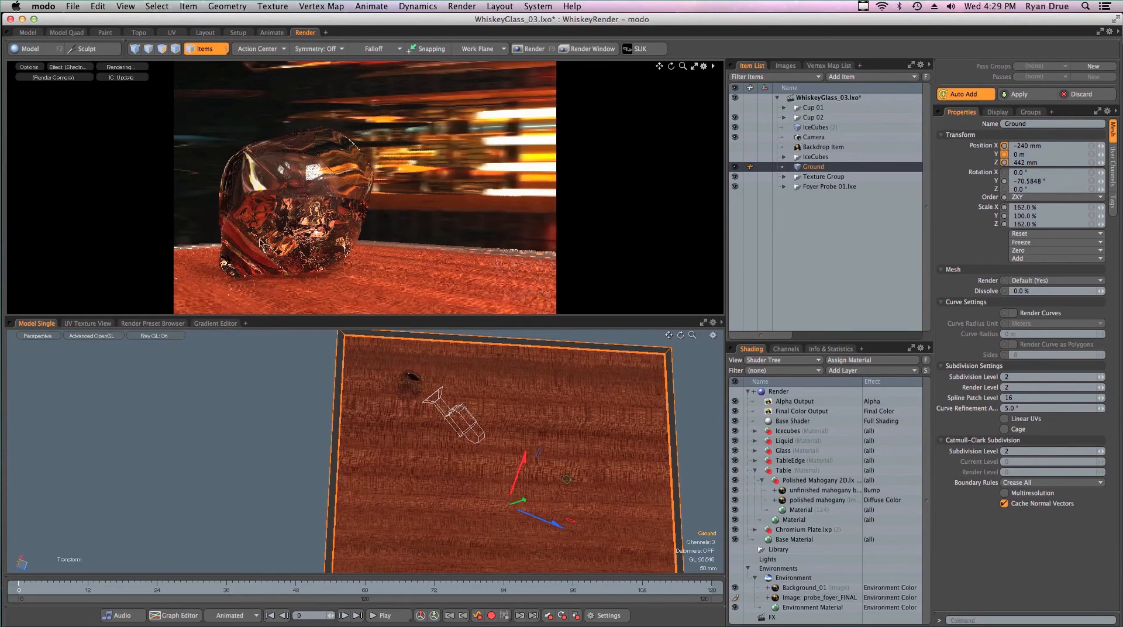
Try a higher render camera angle looking down on the glass and table, and undo the camera move.
{"action": "mouse_move", "coordinate": [319, 197]}
{"action": "left_mouse_down", "text": "alt"}
{"action": "mouse_move", "coordinate": [322, 231]}
{"action": "mouse_move", "coordinate": [316, 212]}
{"action": "left_mouse_up", "text": "alt"}
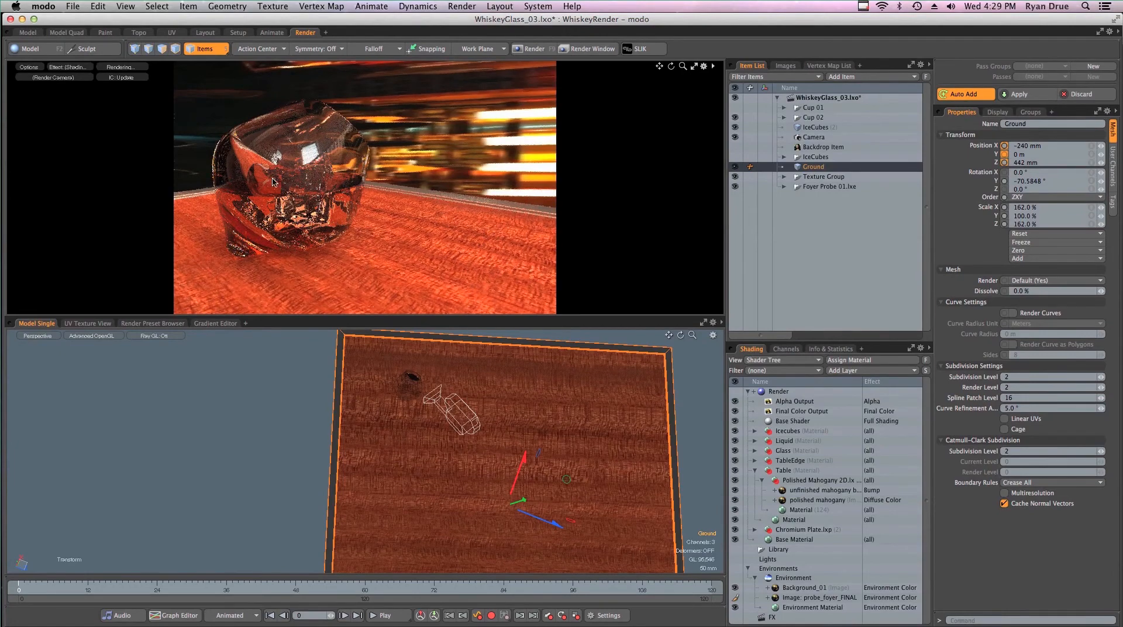
{"action": "key", "text": "super+z"}
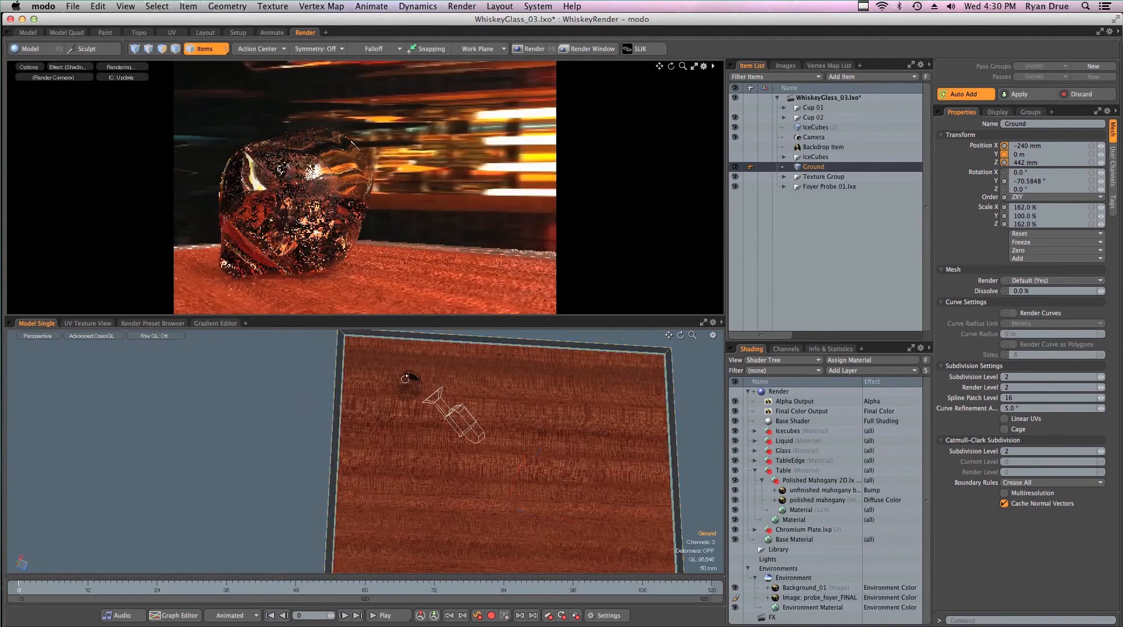
Drop the transform tool, examine the glass area on the table up close, and check the whiskey reference photos in Preview before returning to modo.
{"action": "key", "text": "q"}
{"action": "left_click_drag", "start_coordinate": [401, 375], "coordinate": [404, 337], "text": "alt"}
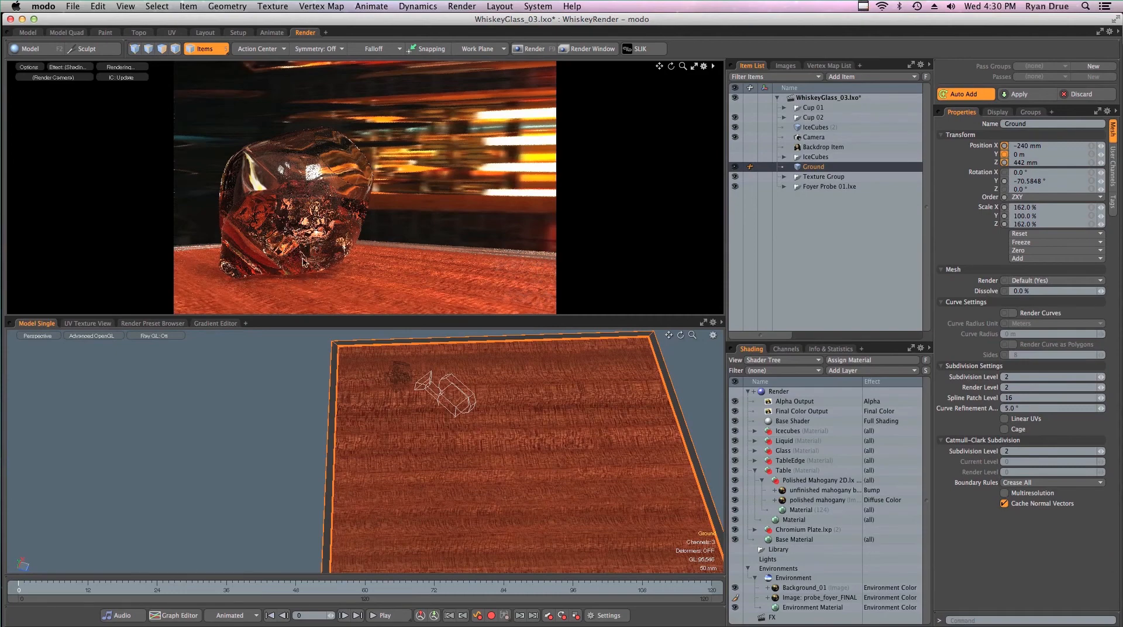
{"action": "scroll", "coordinate": [420, 405], "scroll_direction": "up", "scroll_amount": 10}
{"action": "left_click_drag", "start_coordinate": [420, 406], "coordinate": [396, 428], "text": "alt+shift"}
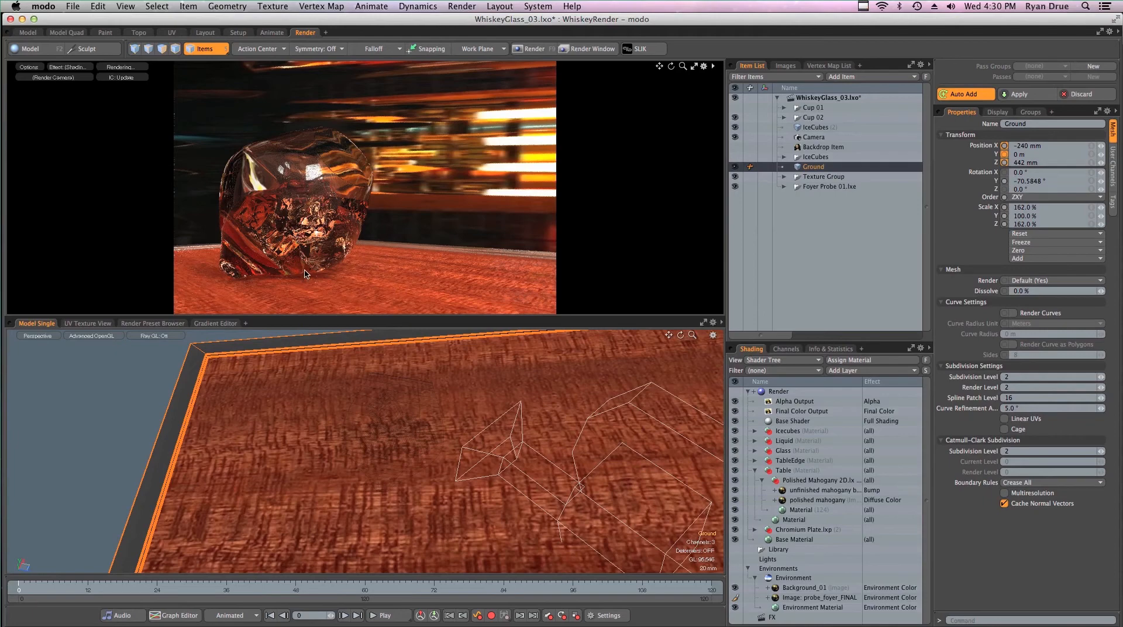
{"action": "key", "text": "super+Tab"}
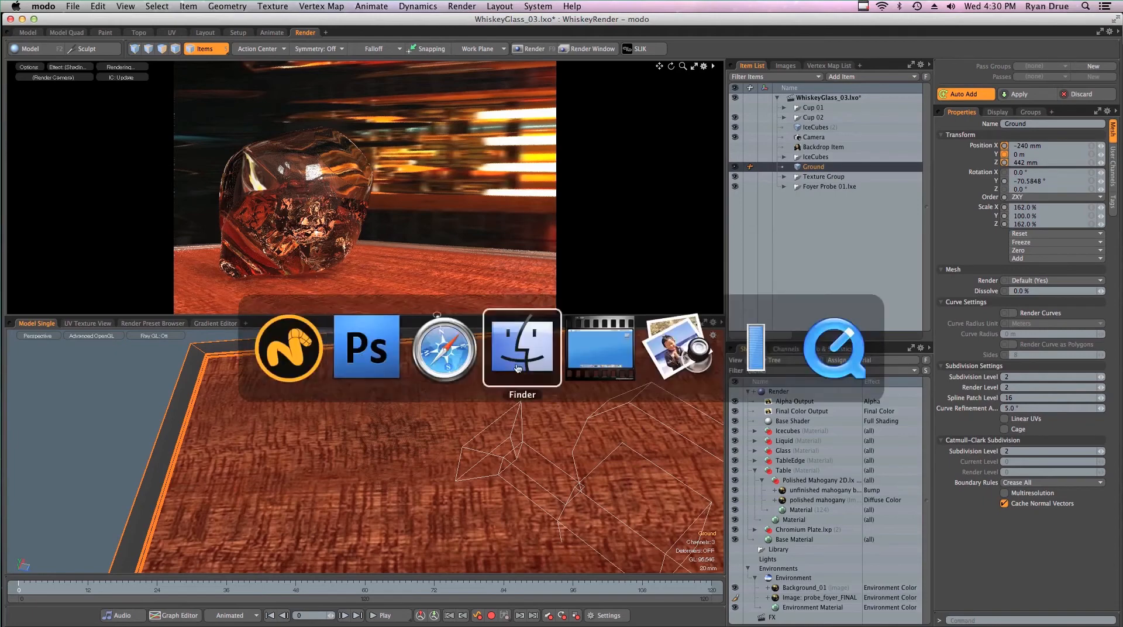
{"action": "left_click", "coordinate": [696, 363]}
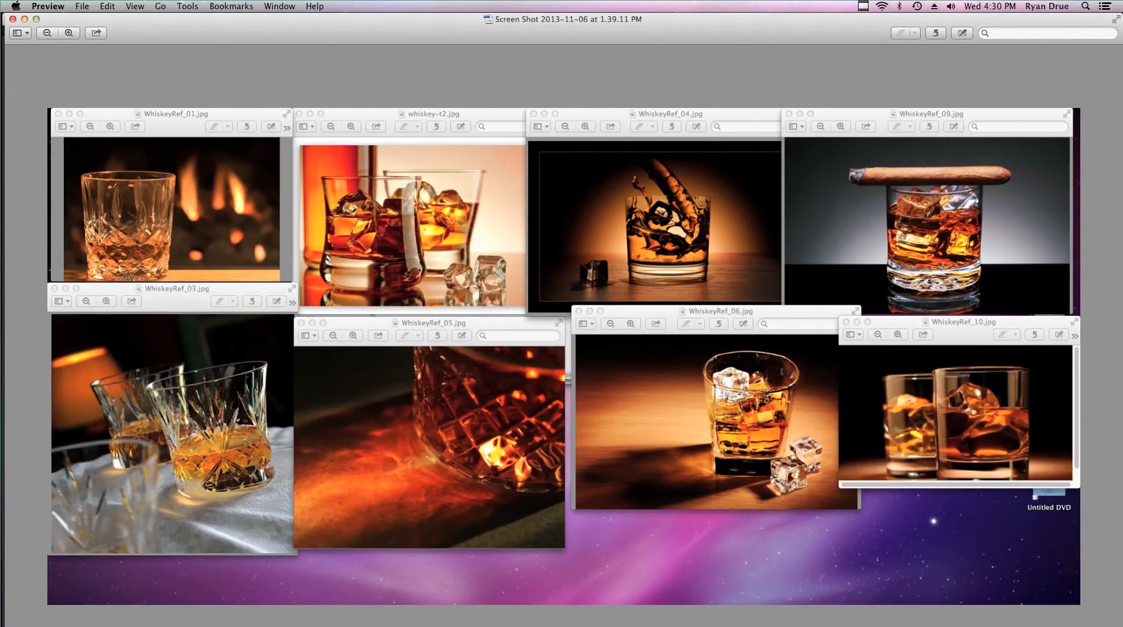
{"action": "key", "text": "super+Tab"}
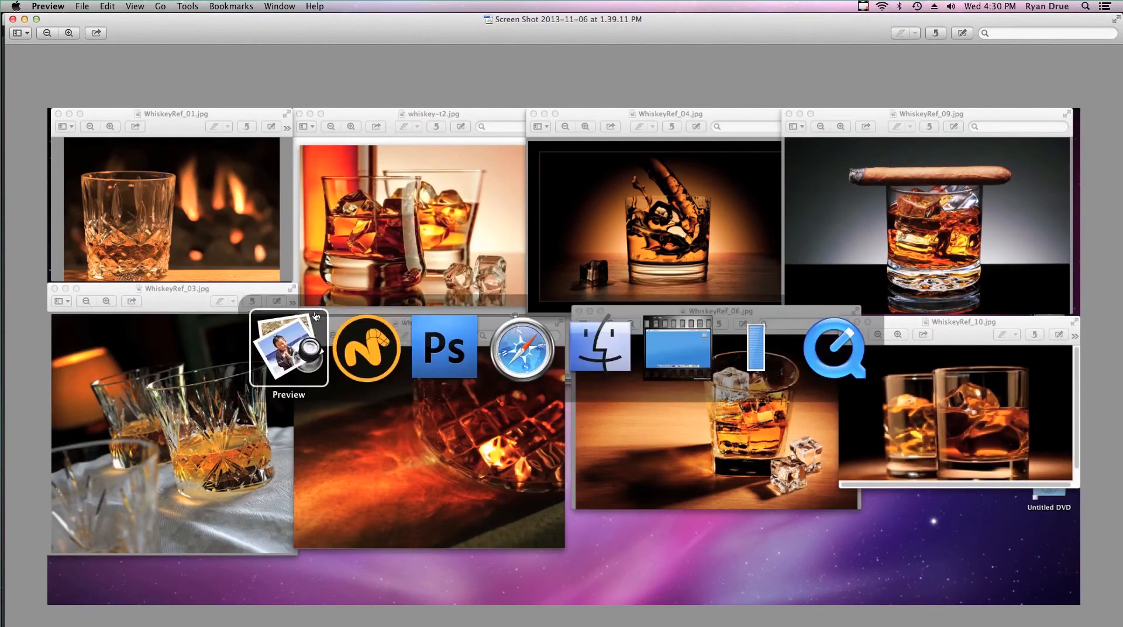
{"action": "left_click", "coordinate": [366, 343]}
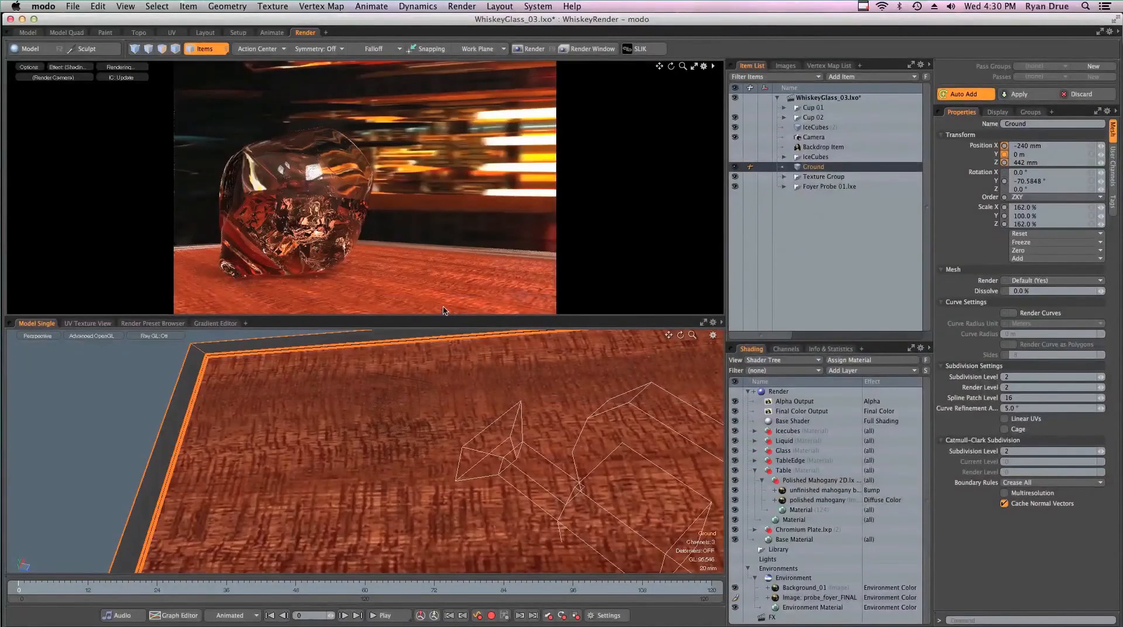
Set the transparent color of the liquid's BeerAmber01 material to 0.4, 0.11, 0.03.
{"action": "key", "text": "Escape"}
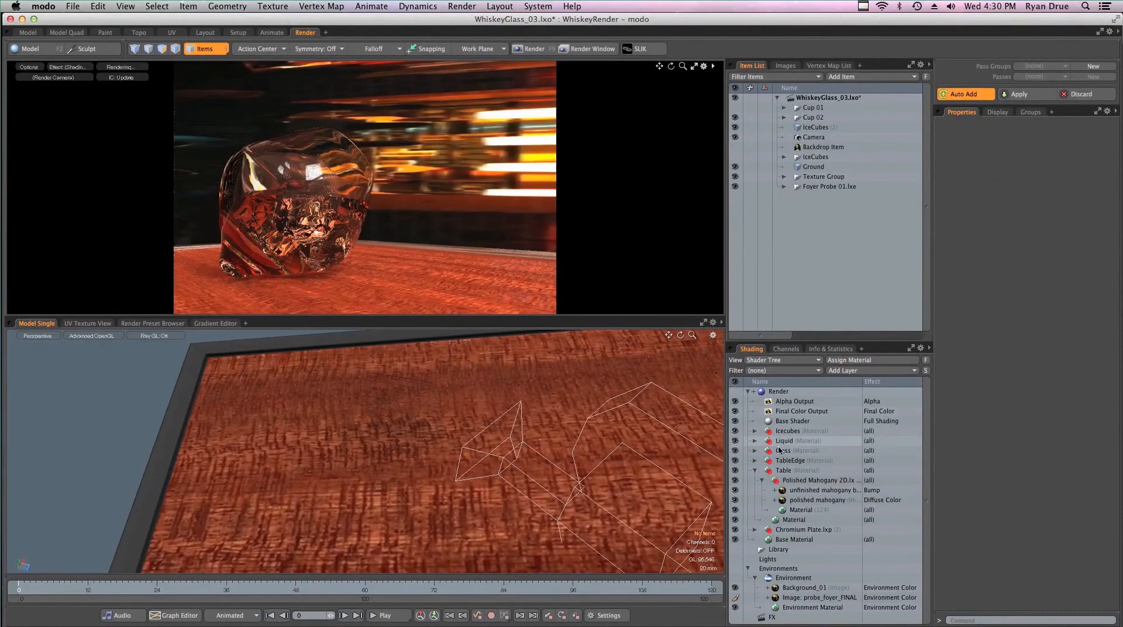
{"action": "left_click", "coordinate": [784, 442]}
{"action": "left_click", "coordinate": [755, 441]}
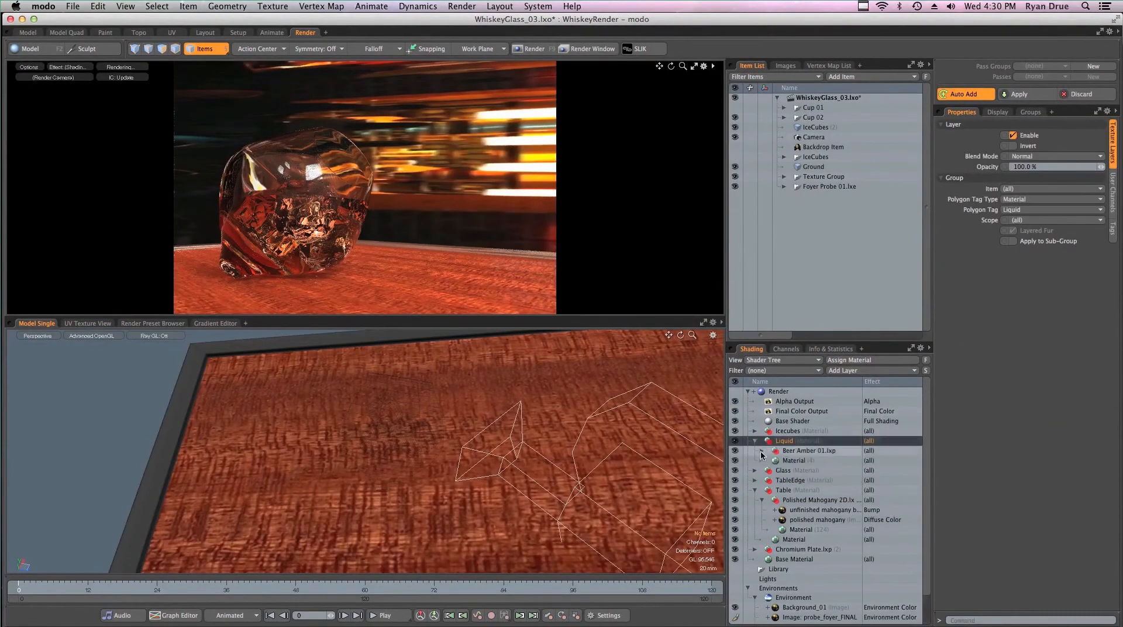
{"action": "left_click", "coordinate": [761, 450]}
{"action": "left_click", "coordinate": [797, 461]}
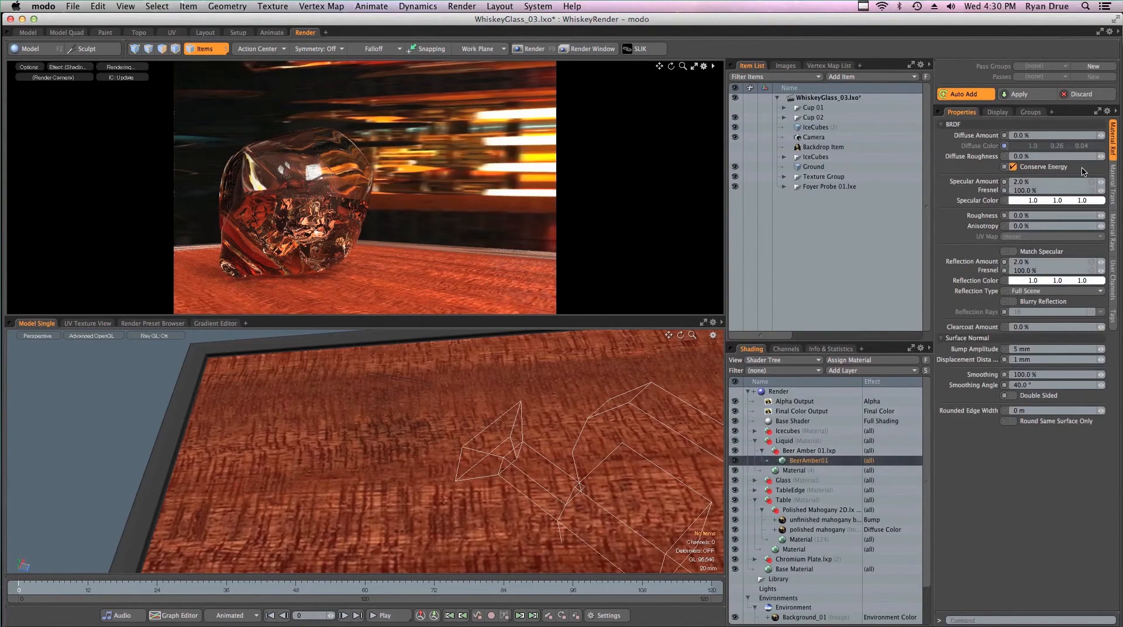
{"action": "left_click", "coordinate": [1111, 193]}
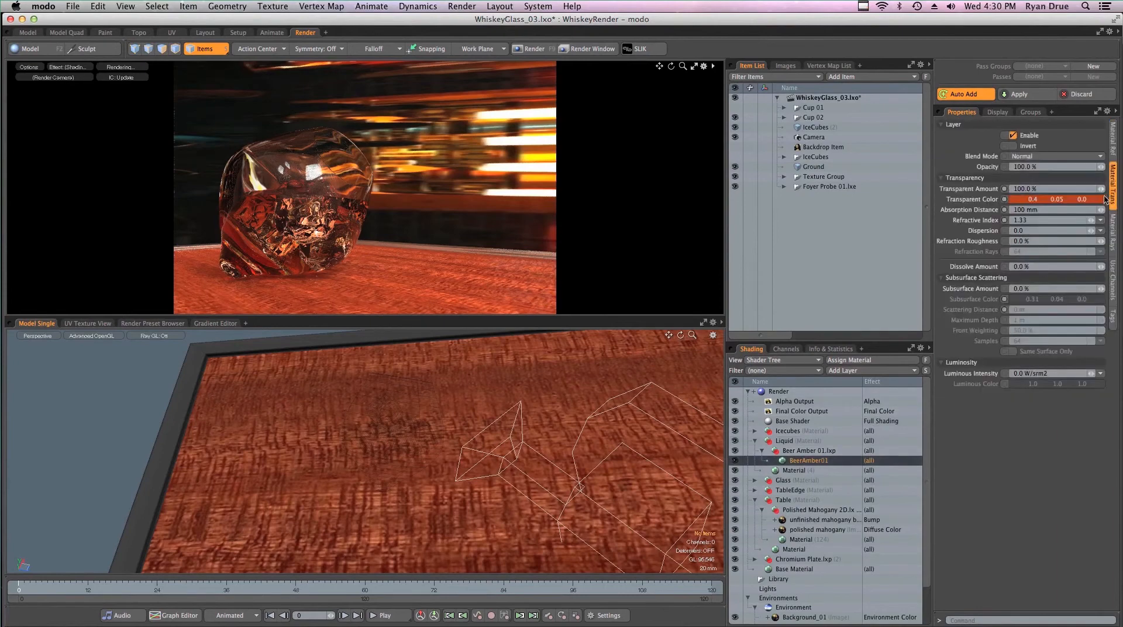
{"action": "left_click", "coordinate": [1038, 202]}
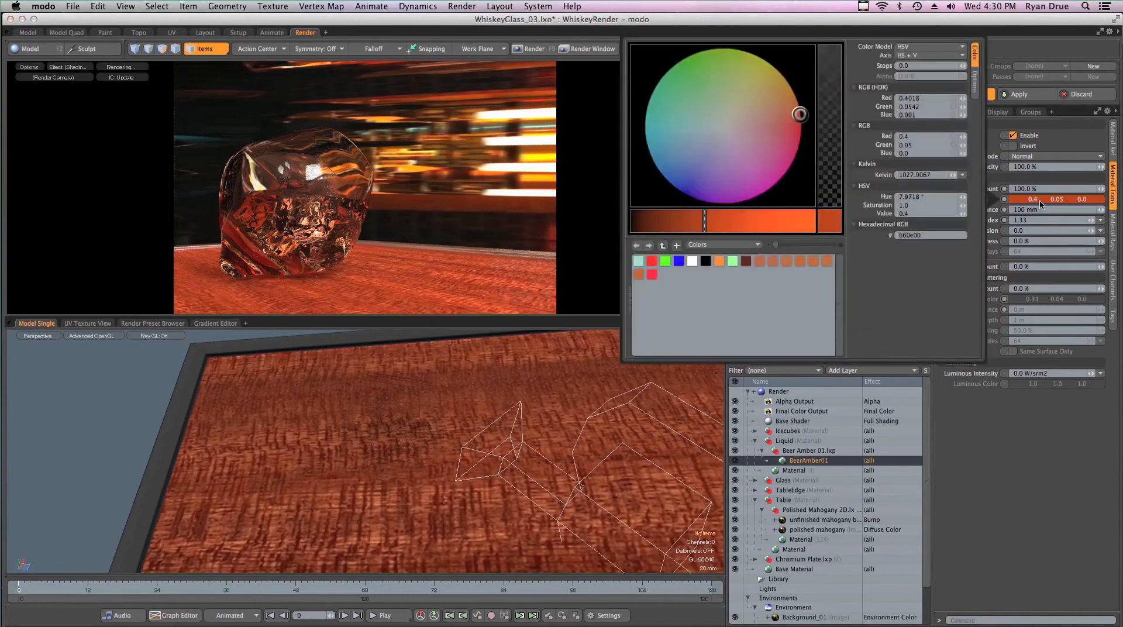
{"action": "left_click_drag", "start_coordinate": [797, 114], "coordinate": [795, 110]}
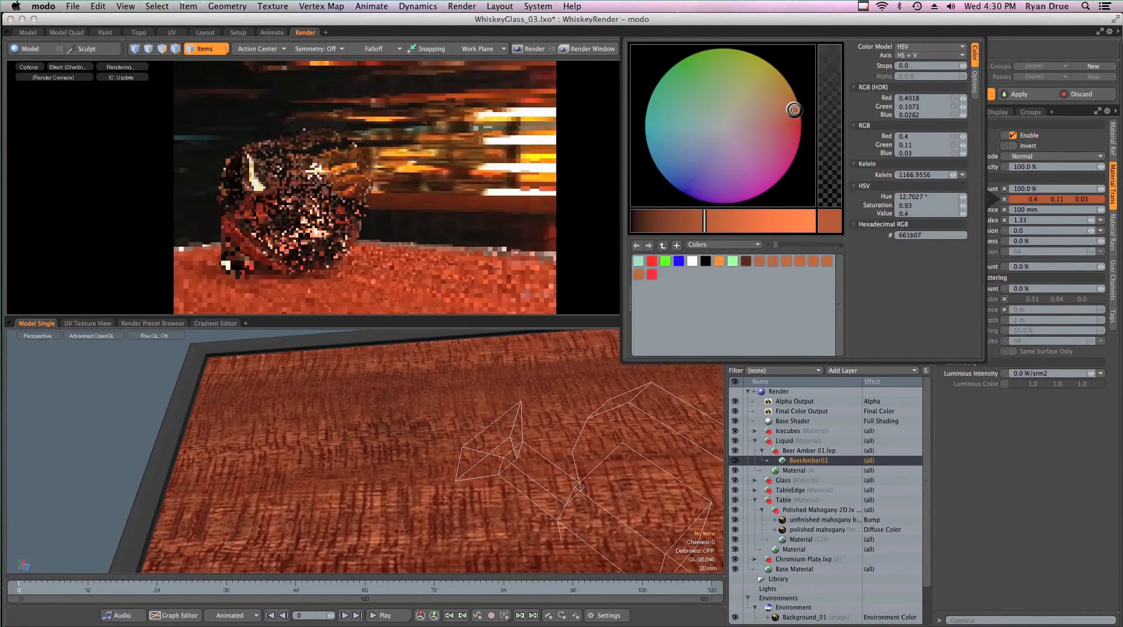
Try a more yellow transparent color of 0.4, 0.21, 0.04 for BeerAmber01, undo it and close the color picker.
{"action": "left_click_drag", "start_coordinate": [795, 109], "coordinate": [785, 91]}
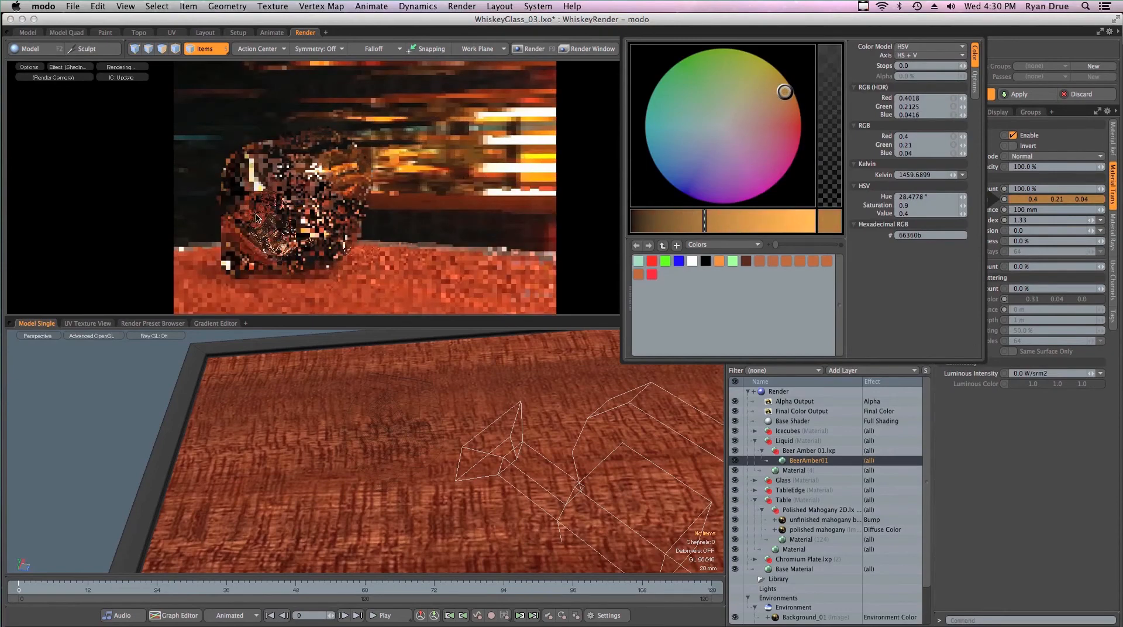
{"action": "key", "text": "super+z"}
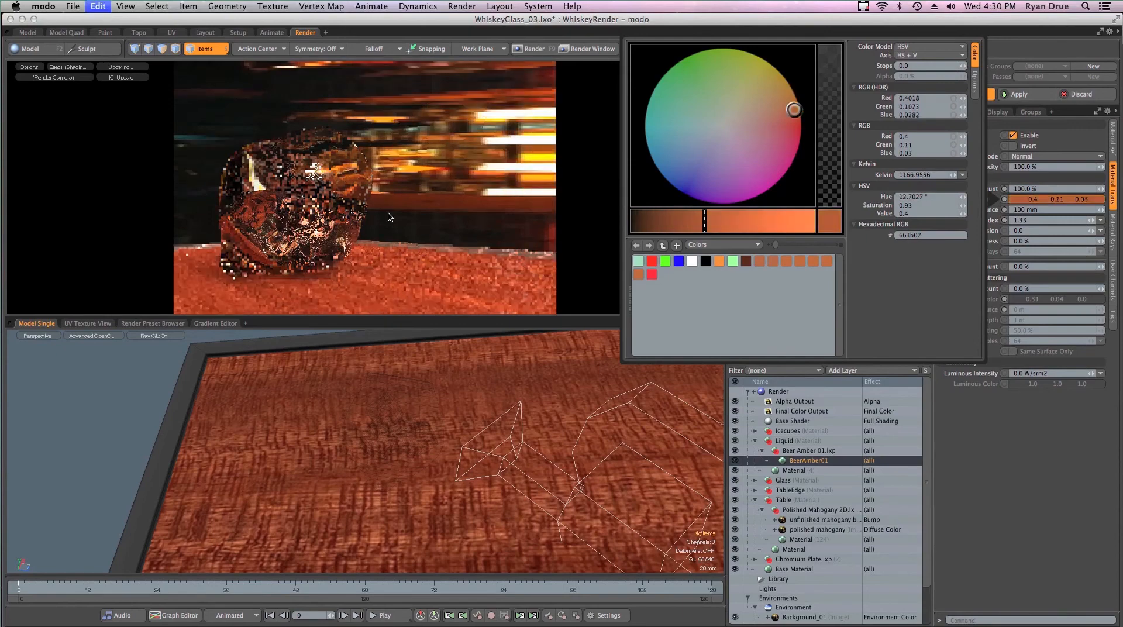
{"action": "left_click", "coordinate": [1025, 501]}
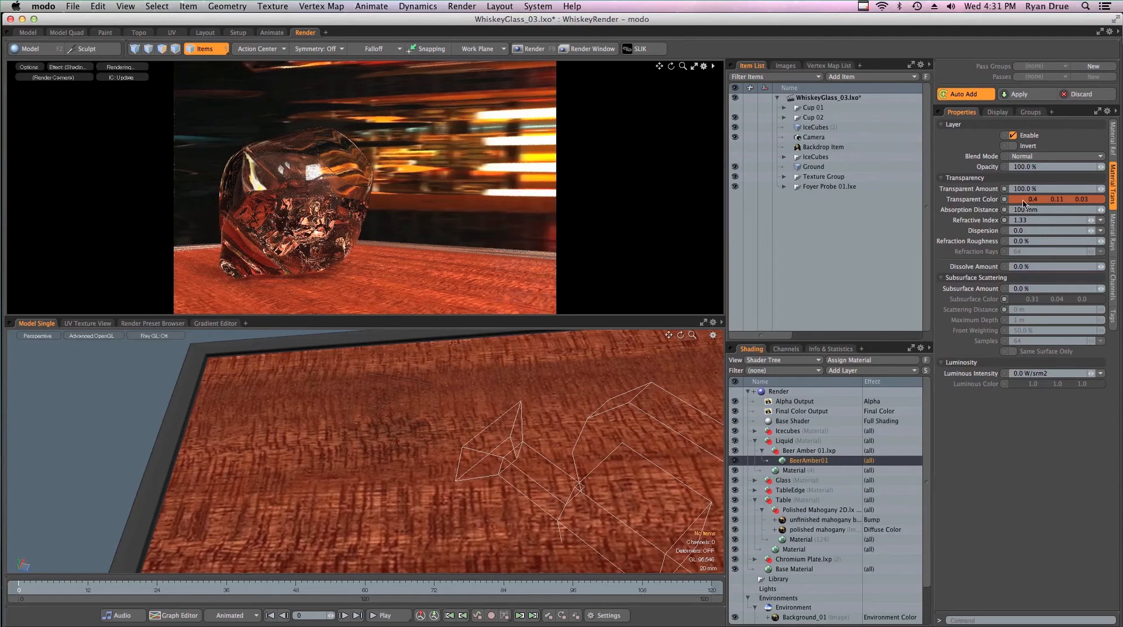
Try an absorption distance of 0 m on the BeerAmber01 material and undo it.
{"action": "left_click", "coordinate": [1048, 212]}
{"action": "type", "text": "0"}
{"action": "key", "text": "Return"}
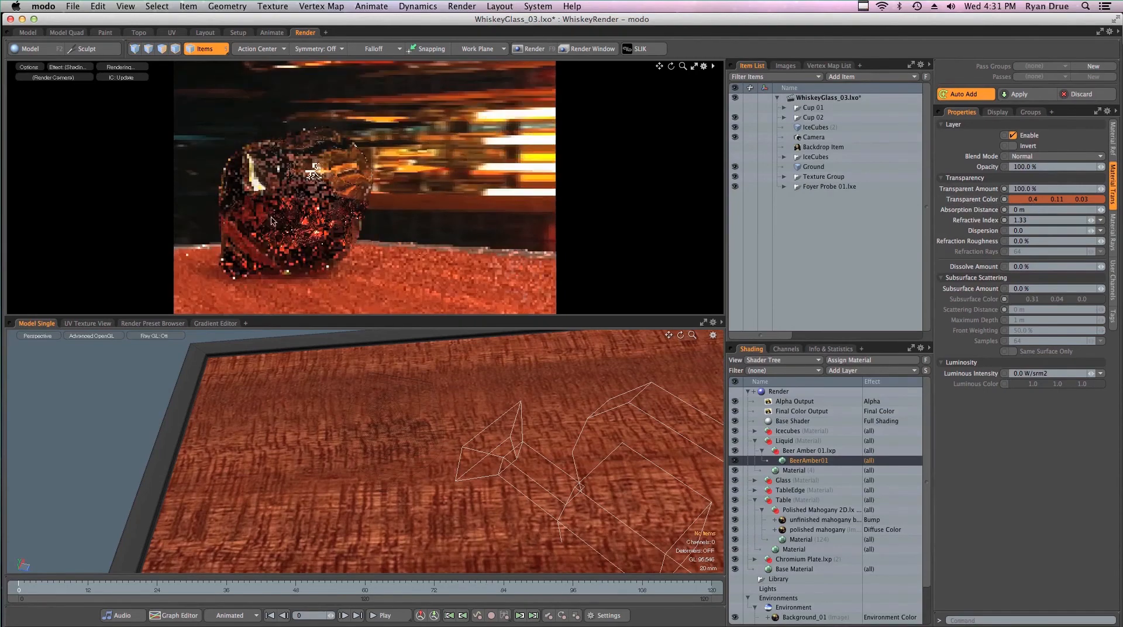
{"action": "key", "text": "super+z"}
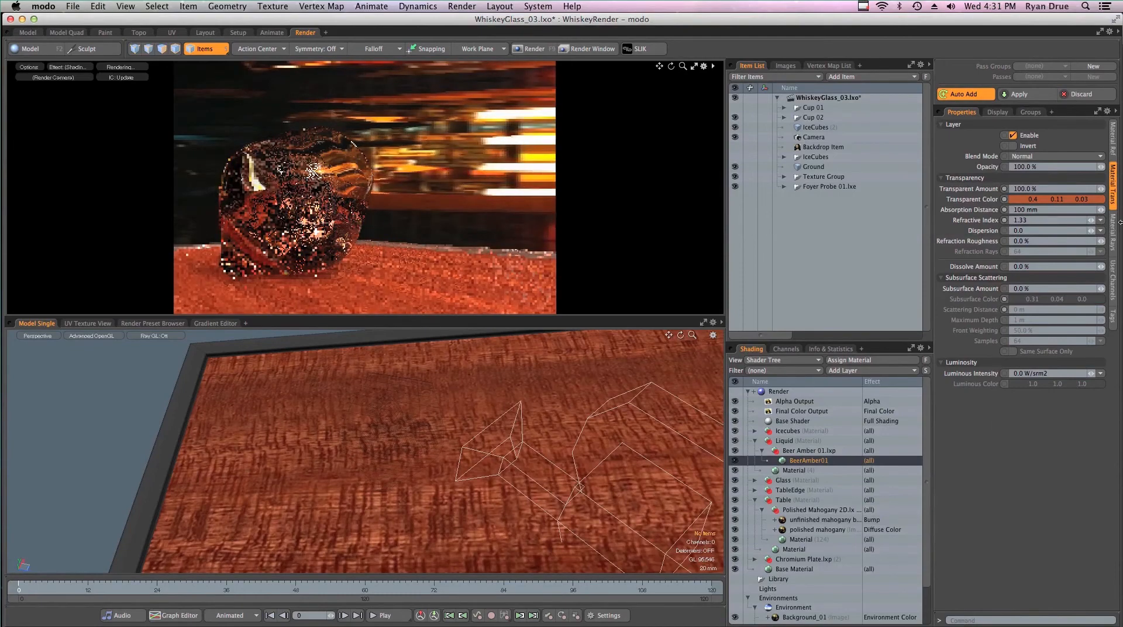
Try larger absorption distances of about 172 mm and 360 mm on BeerAmber01, and settle on about 89.5 mm.
{"action": "left_click_drag", "start_coordinate": [1101, 210], "coordinate": [1111, 209]}
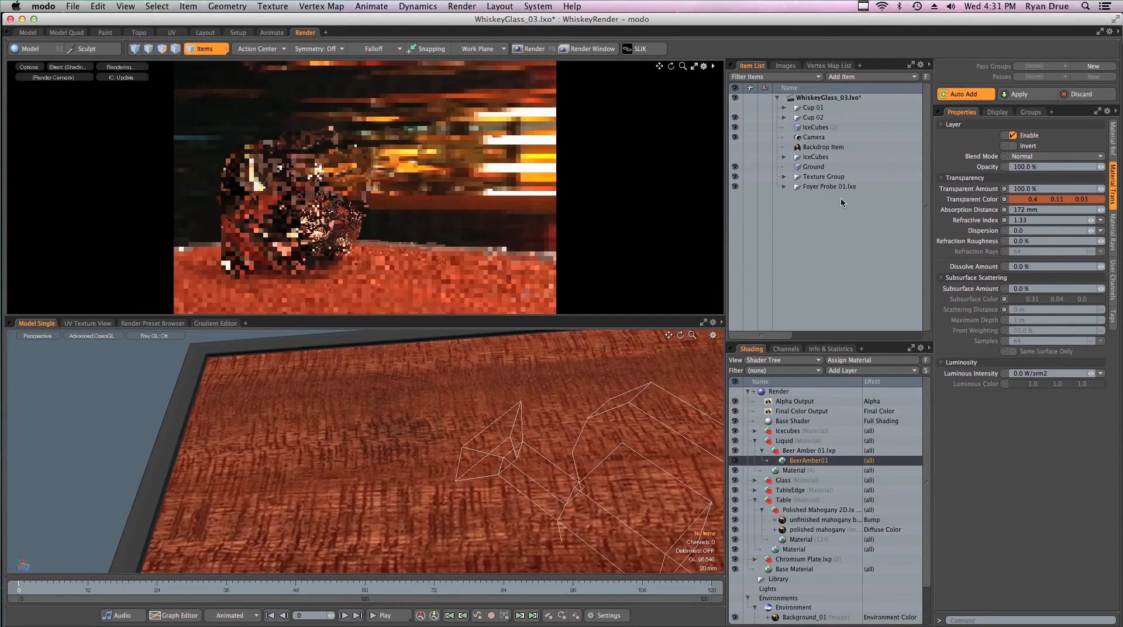
{"action": "left_click_drag", "start_coordinate": [1101, 209], "coordinate": [1116, 209]}
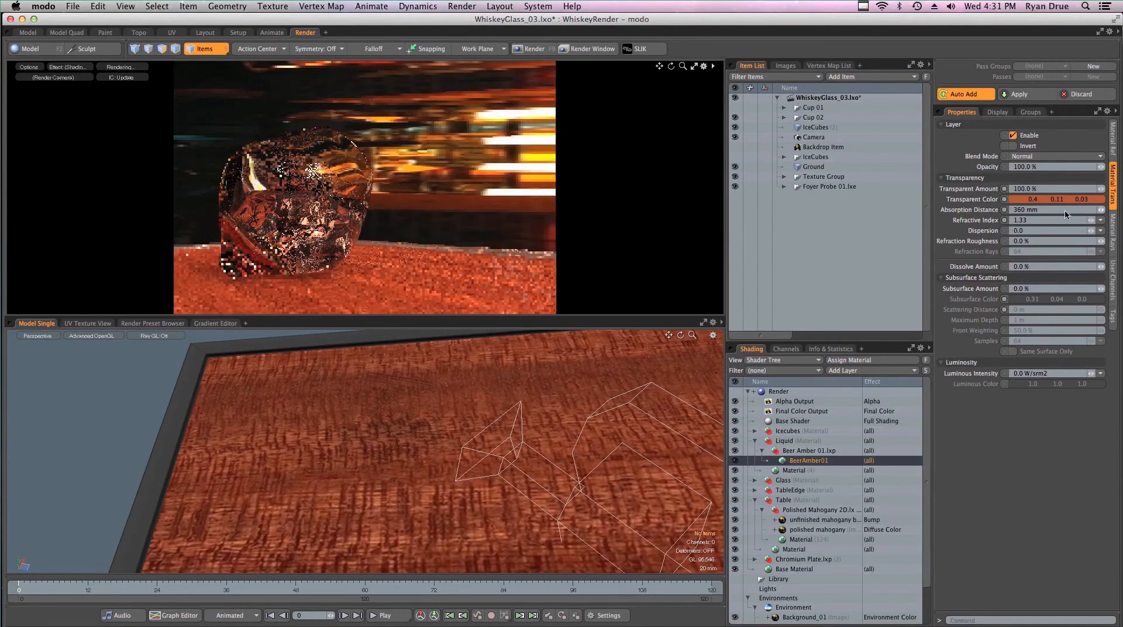
{"action": "mouse_move", "coordinate": [1102, 211]}
{"action": "left_mouse_down"}
{"action": "mouse_move", "coordinate": [1101, 234]}
{"action": "mouse_move", "coordinate": [1101, 214]}
{"action": "left_mouse_up"}
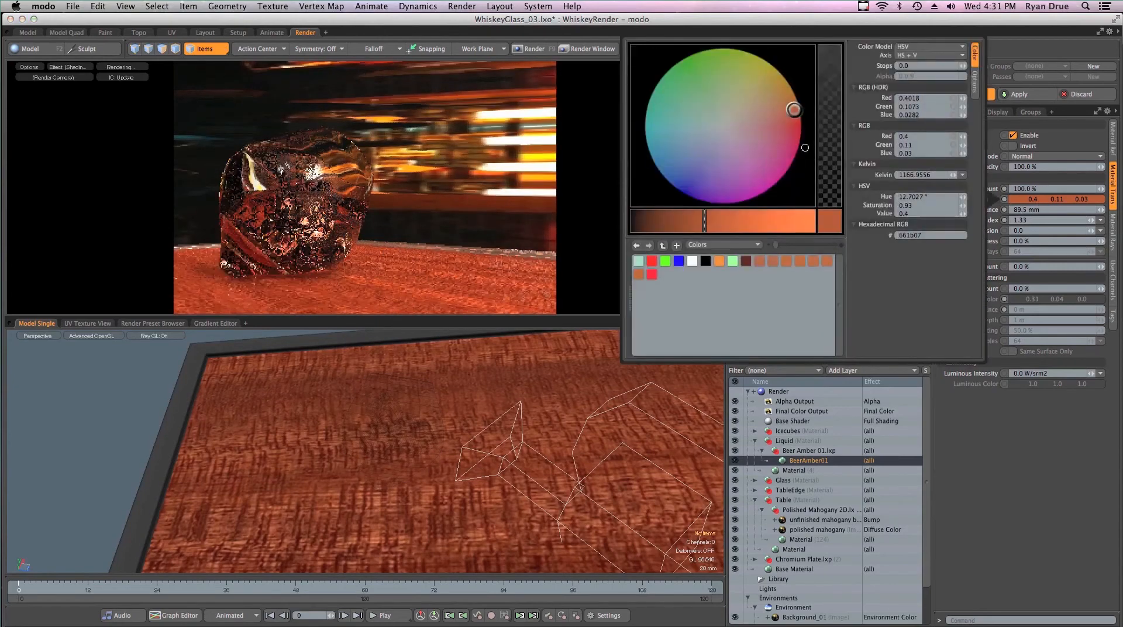
Set BeerAmber01's transparent color to 0.4, 0.13, 0.04, compare it with the reference photos in Preview, and deselect the material in modo.
{"action": "left_click_drag", "start_coordinate": [797, 107], "coordinate": [770, 109]}
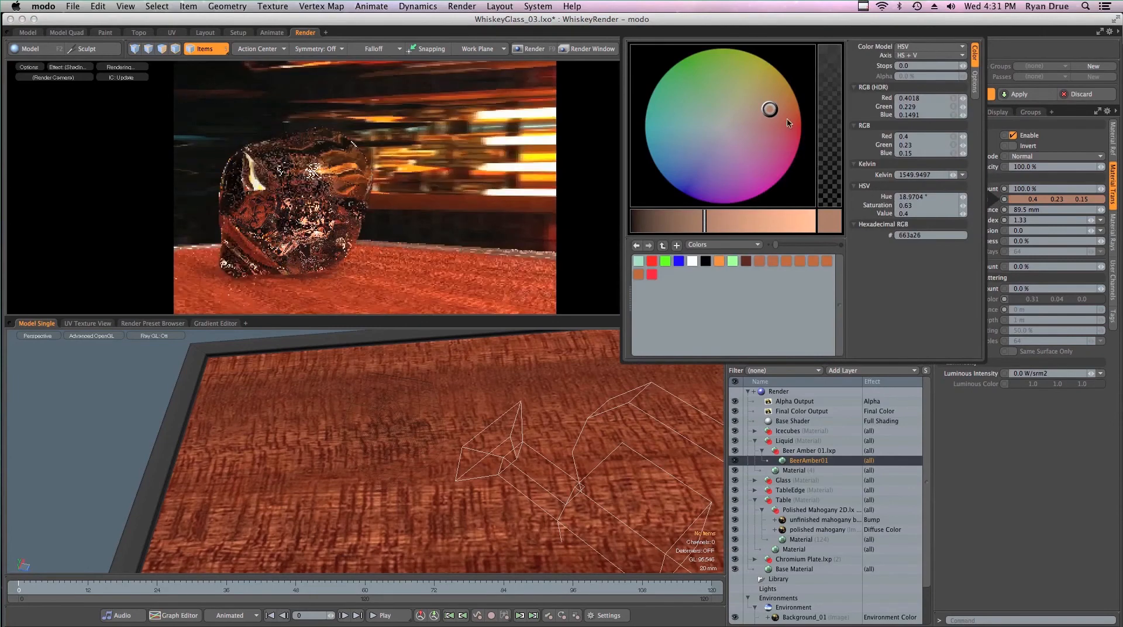
{"action": "left_click_drag", "start_coordinate": [787, 107], "coordinate": [790, 107]}
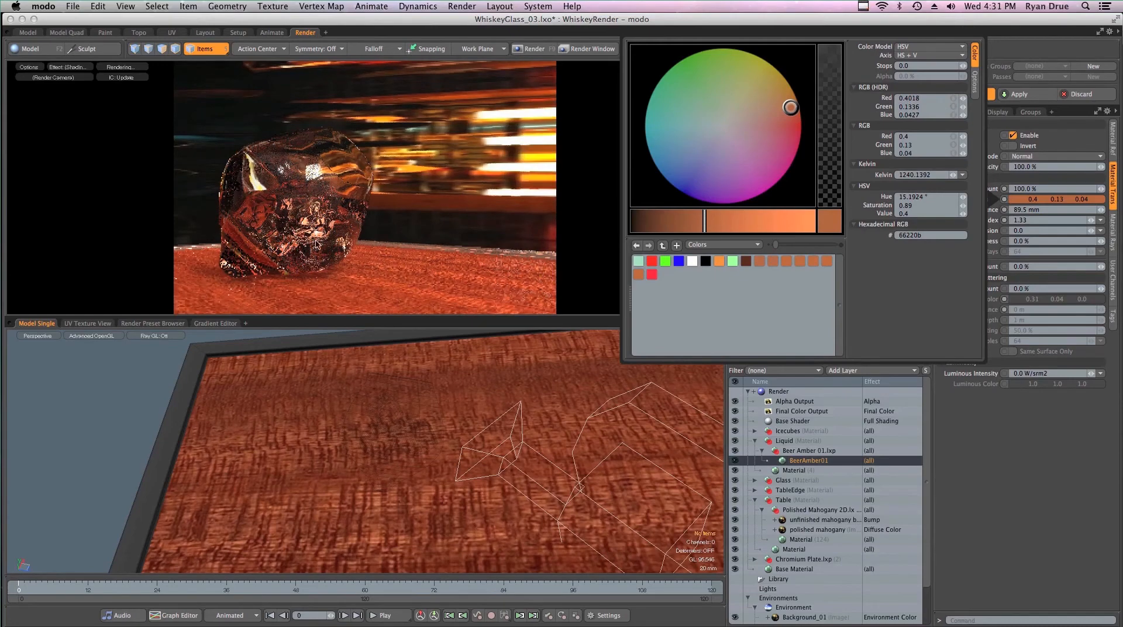
{"action": "key", "text": "super+Tab"}
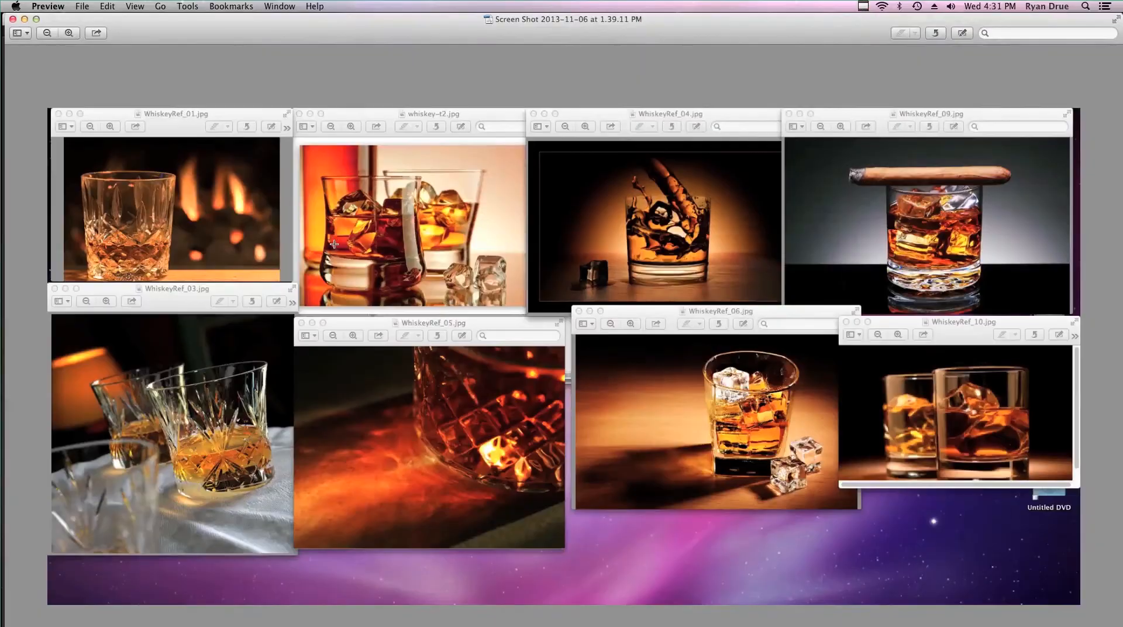
{"action": "key", "text": "super+Tab"}
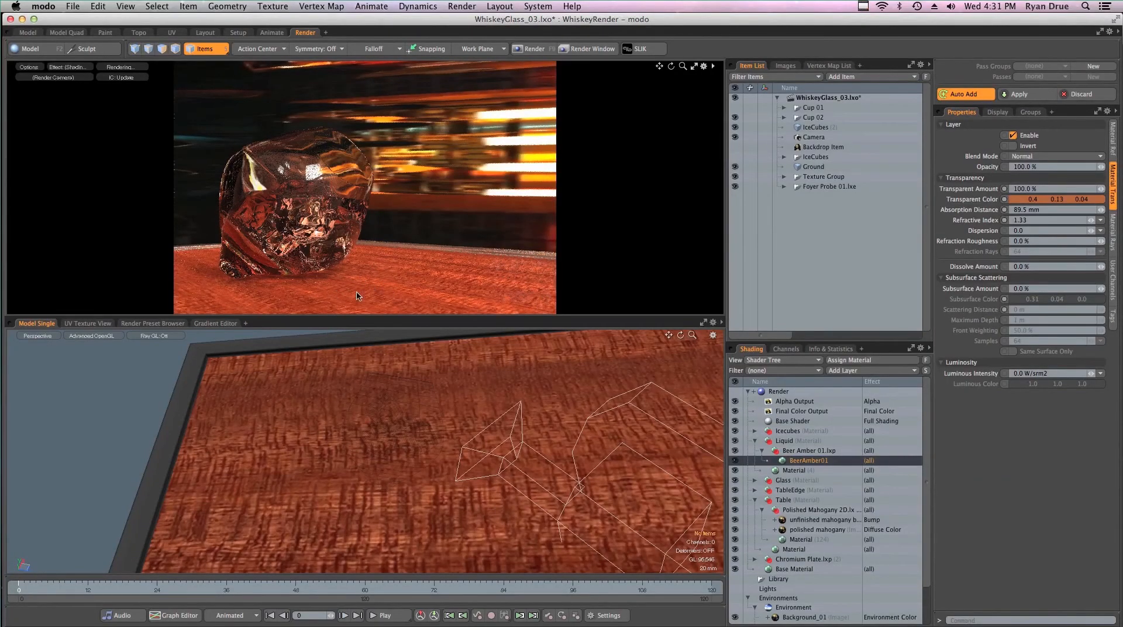
{"action": "key", "text": "Escape"}
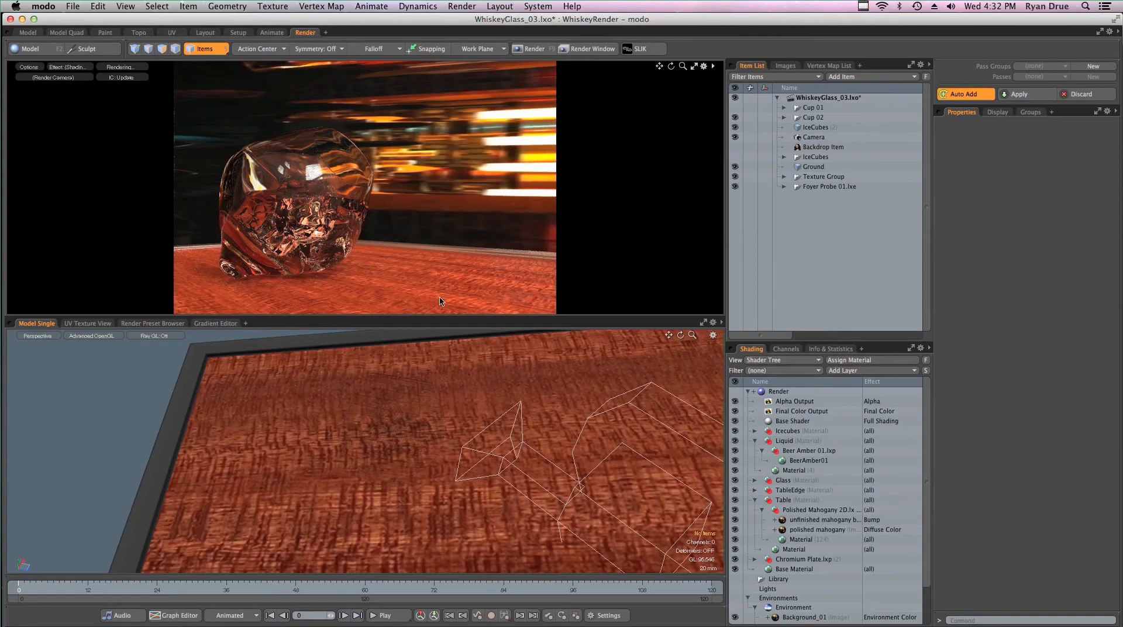
In Safari, find the reddish WoodFine0003 texture in CGTextures' Fine Wood category and download its Large 3000x2139 version.
{"action": "key", "text": "super+Tab"}
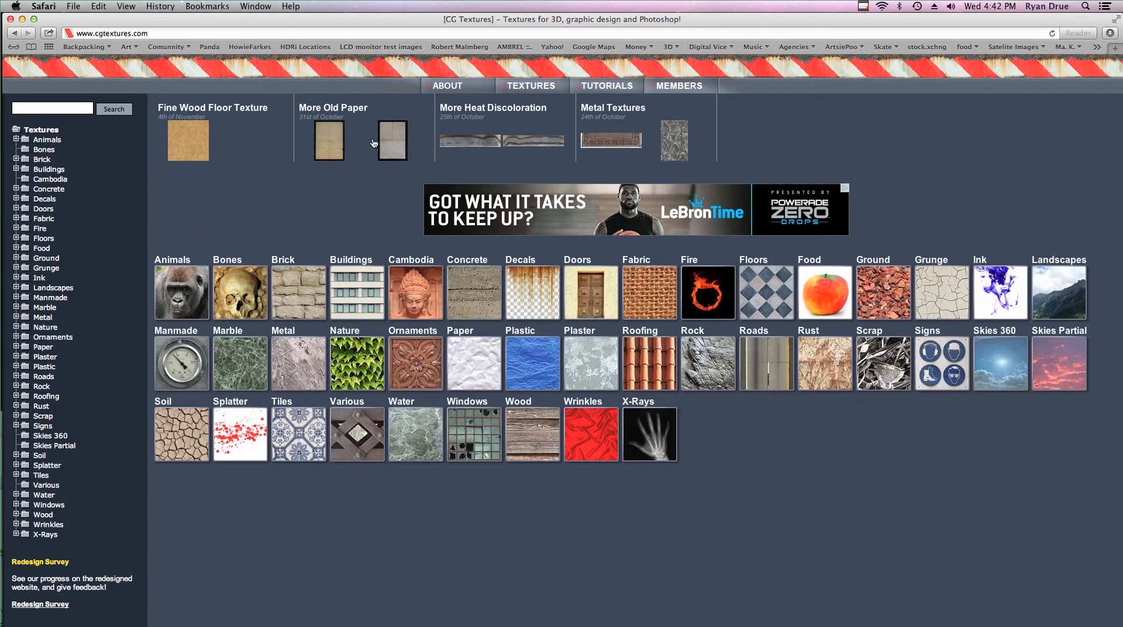
{"action": "left_click", "coordinate": [524, 451]}
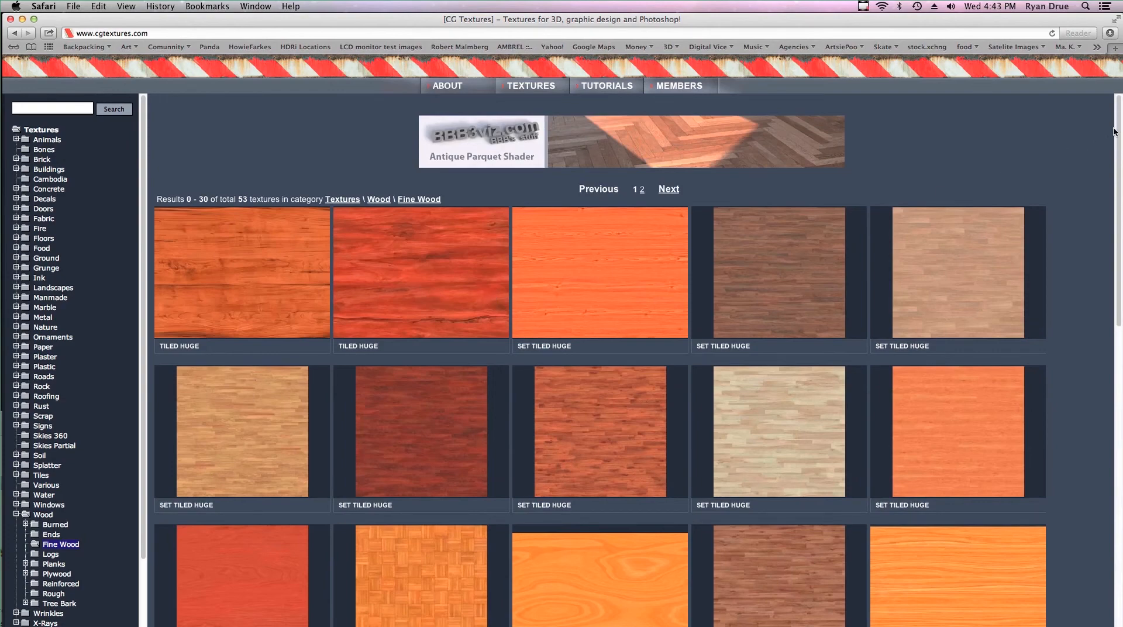
{"action": "left_click_drag", "start_coordinate": [1114, 131], "coordinate": [757, 203]}
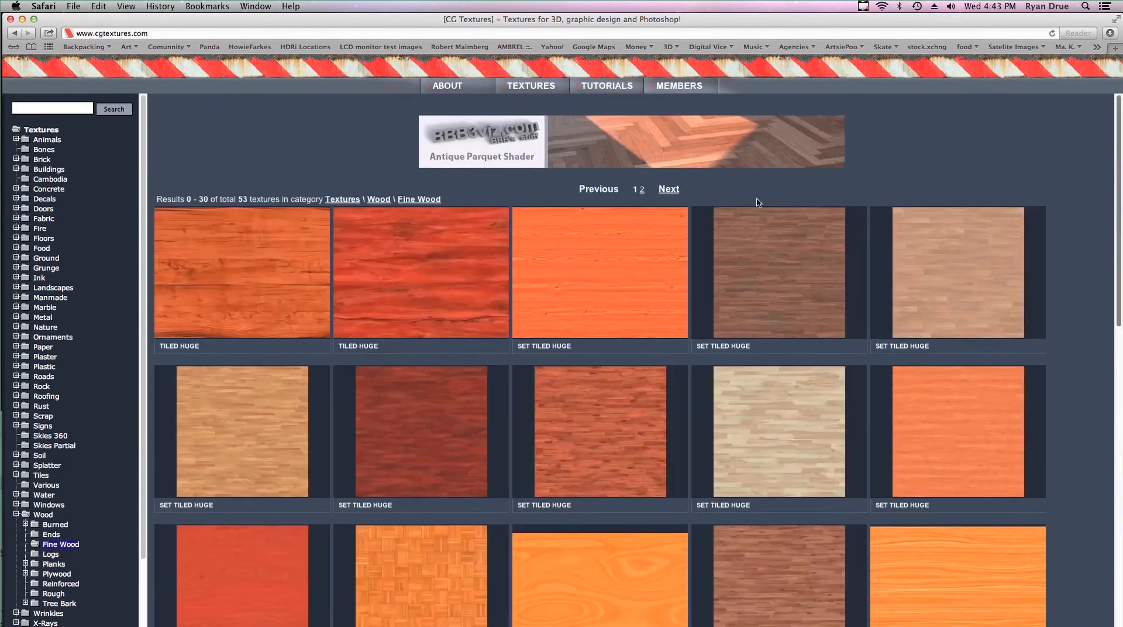
{"action": "left_click", "coordinate": [438, 302]}
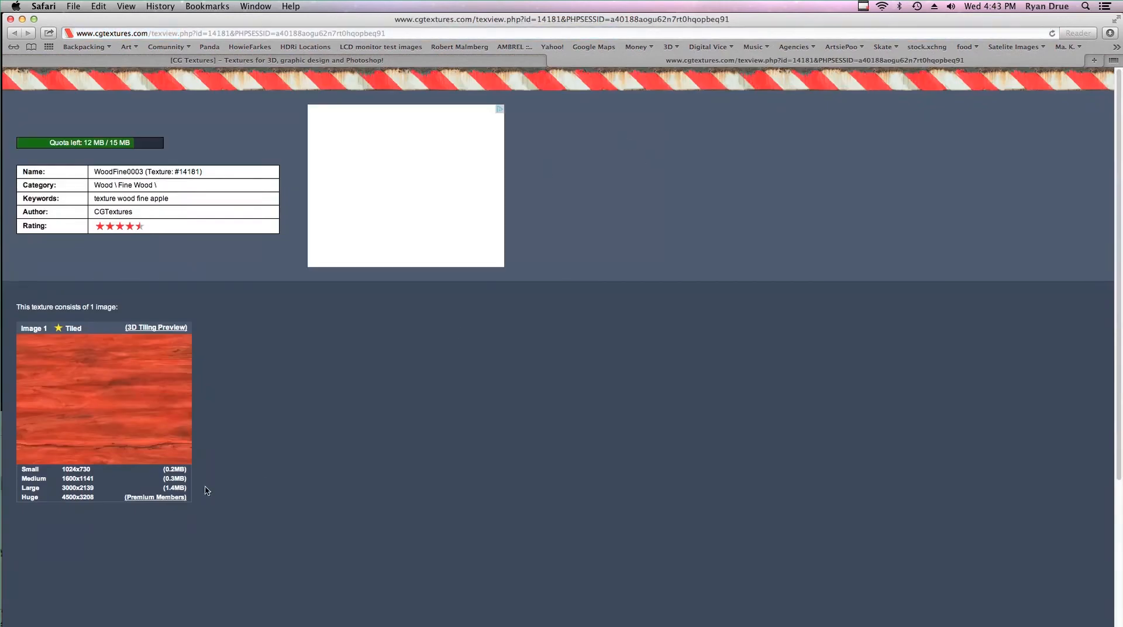
{"action": "left_click", "coordinate": [83, 493]}
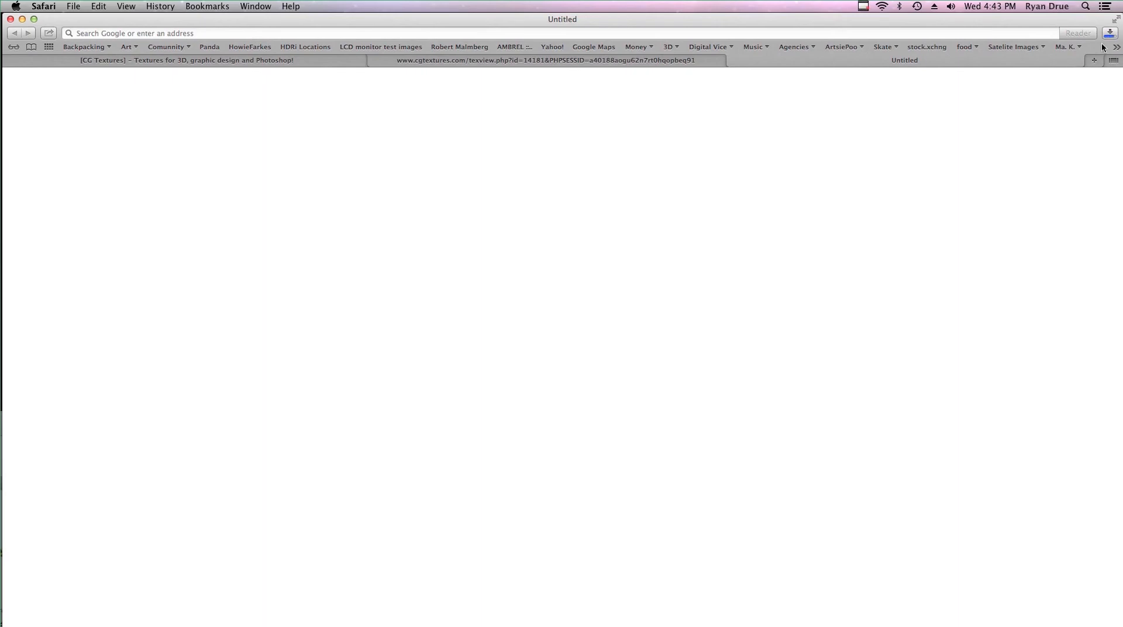
Reveal the downloaded WoodFine0003_L.jpg in Finder and move it into the project's Images folder beside Background_01.png.
{"action": "key", "text": "super+Tab"}
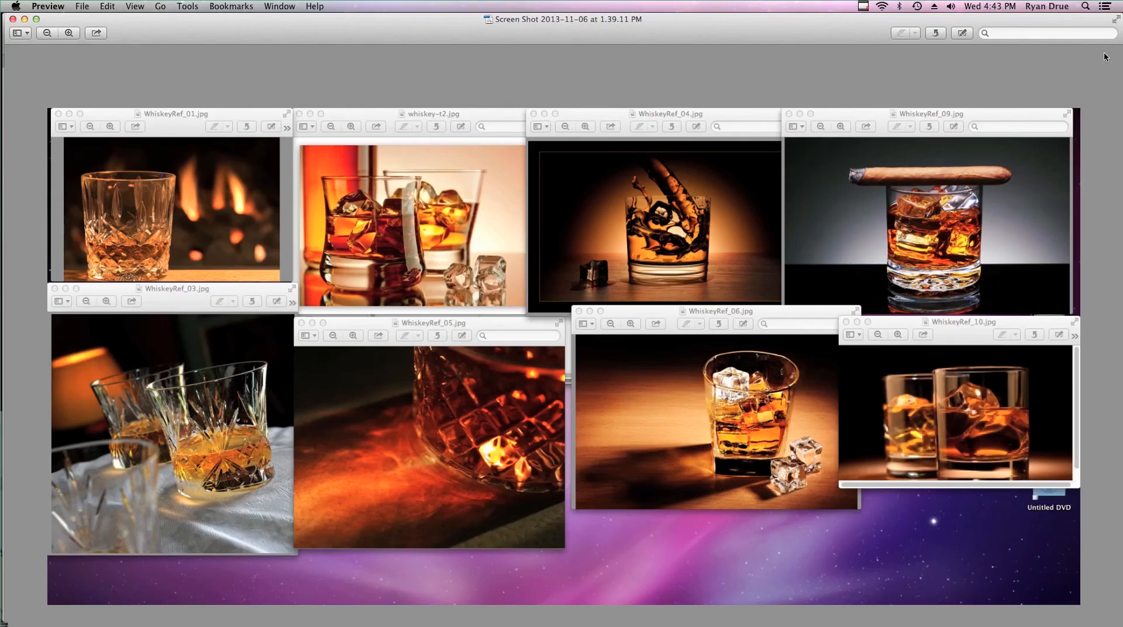
{"action": "key", "text": "super+Tab"}
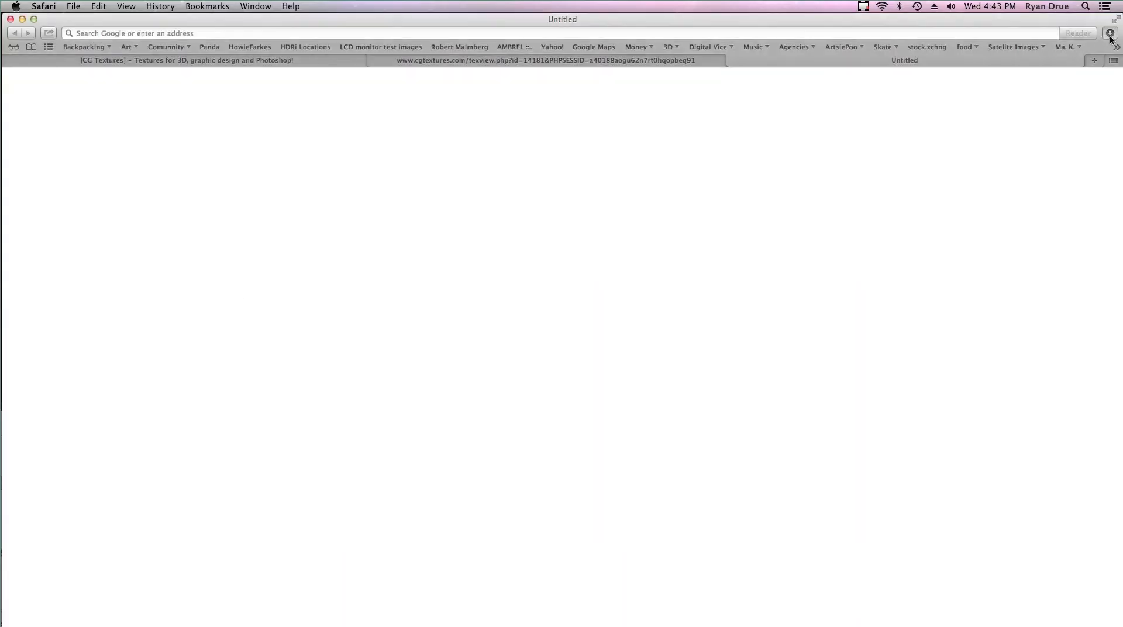
{"action": "left_click", "coordinate": [1110, 33]}
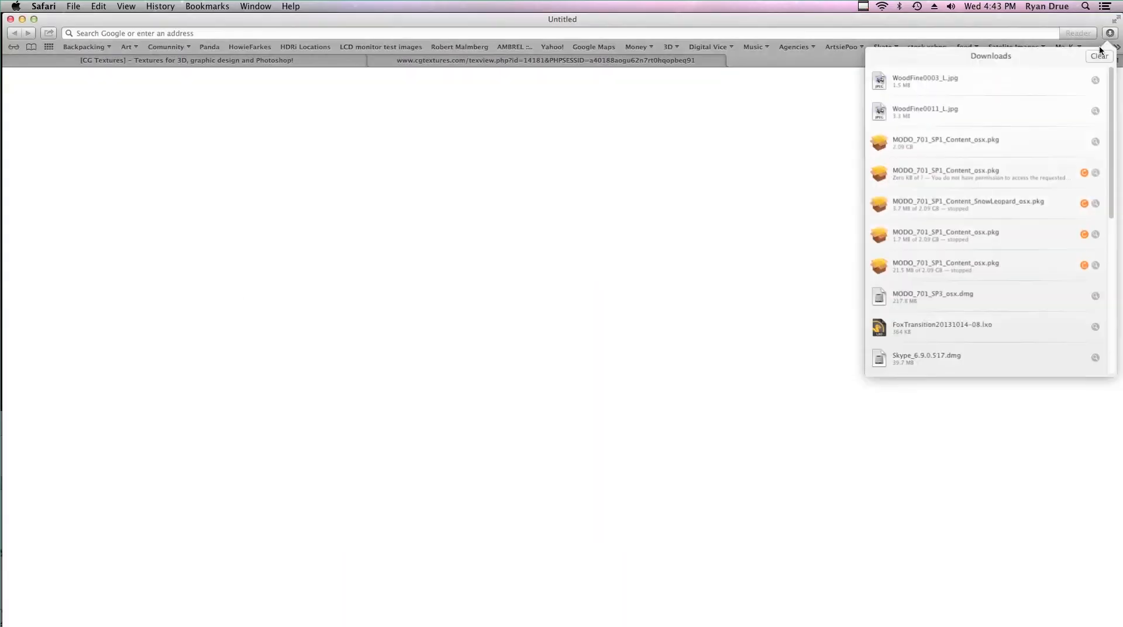
{"action": "left_click", "coordinate": [1095, 80]}
{"action": "left_click_drag", "start_coordinate": [345, 317], "coordinate": [433, 297]}
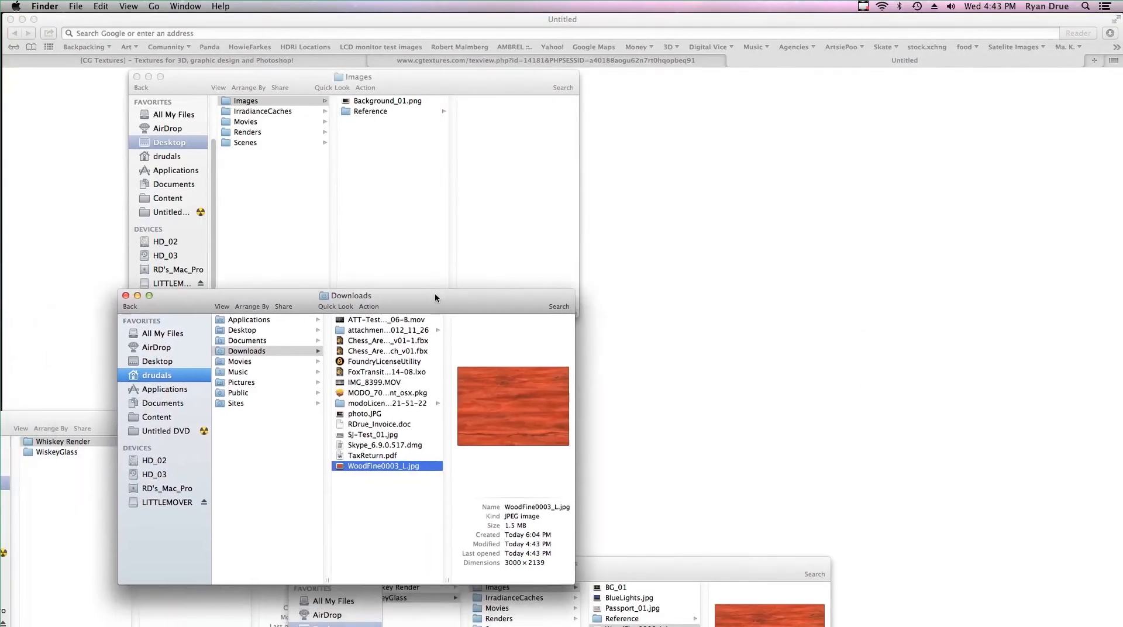
{"action": "left_click_drag", "start_coordinate": [386, 468], "coordinate": [403, 275]}
{"action": "left_click", "coordinate": [421, 358]}
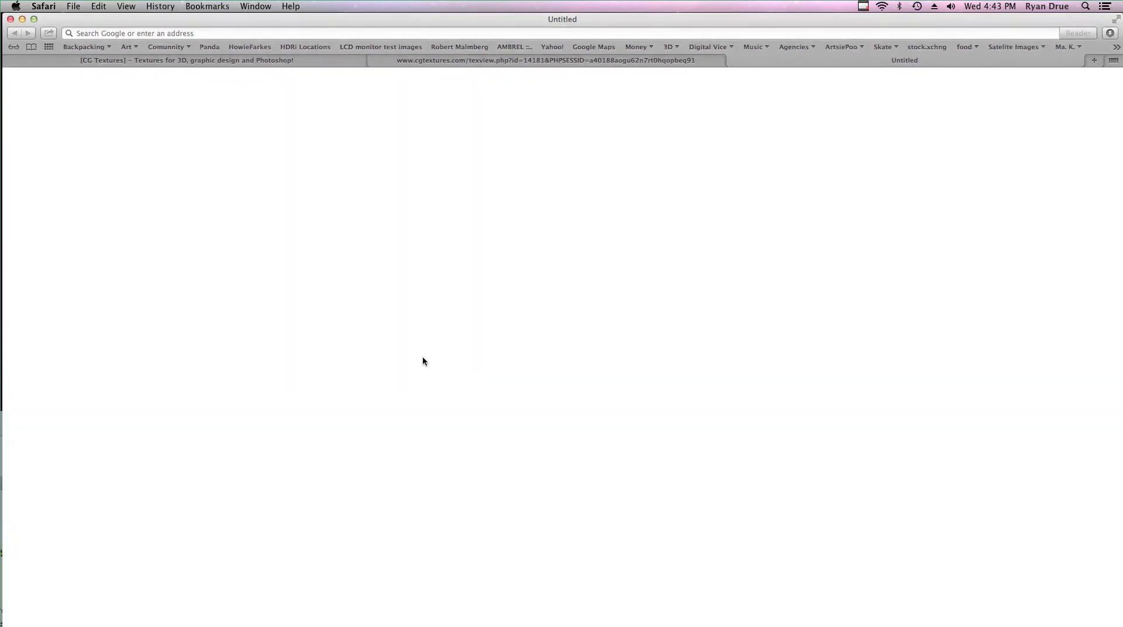
Hide Safari and switch to modo.
{"action": "key", "text": "cmd+h"}
{"action": "key", "text": "super+Tab"}
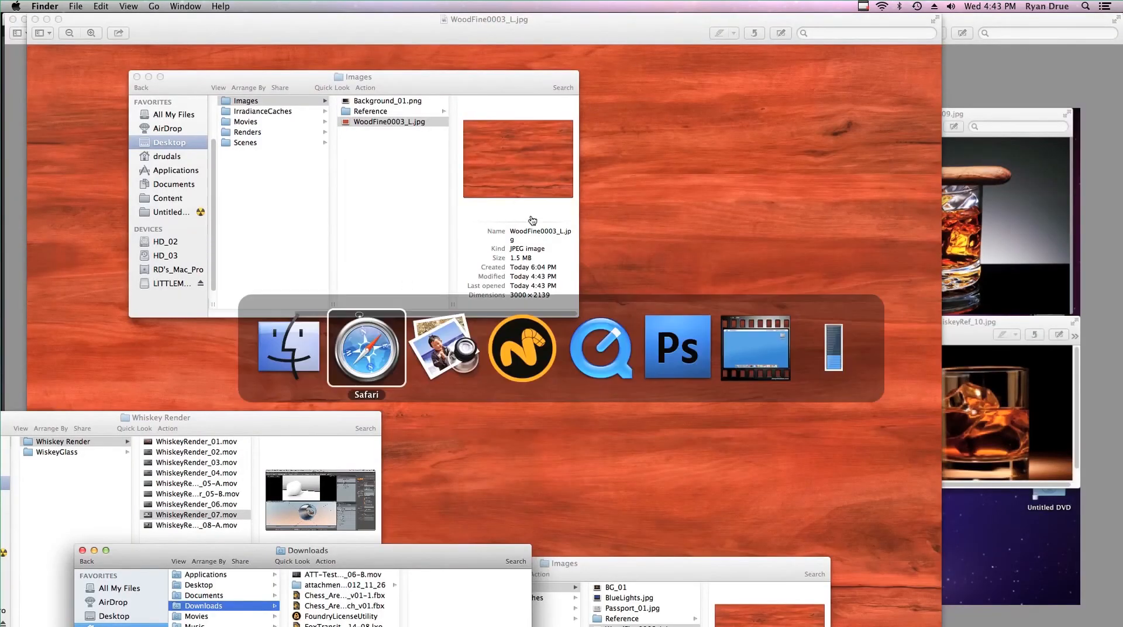
{"action": "left_click", "coordinate": [543, 367]}
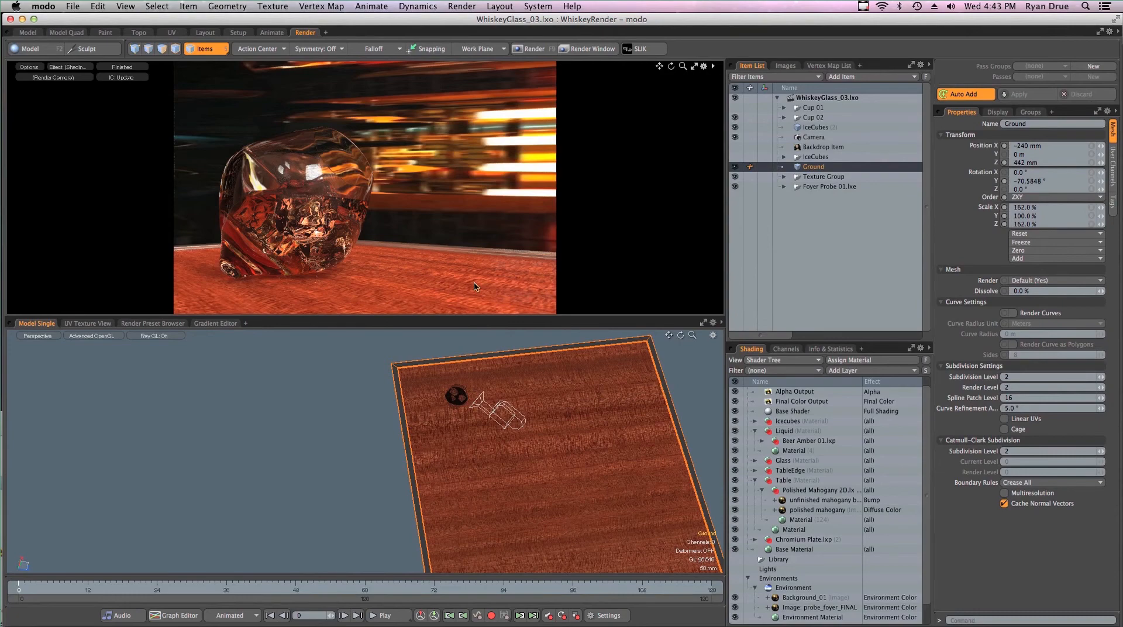
Replace the polished mahogany image on the Table's Diffuse Color layer with WoodFine0003_L.jpg from the project's Images folder.
{"action": "left_click", "coordinate": [413, 297]}
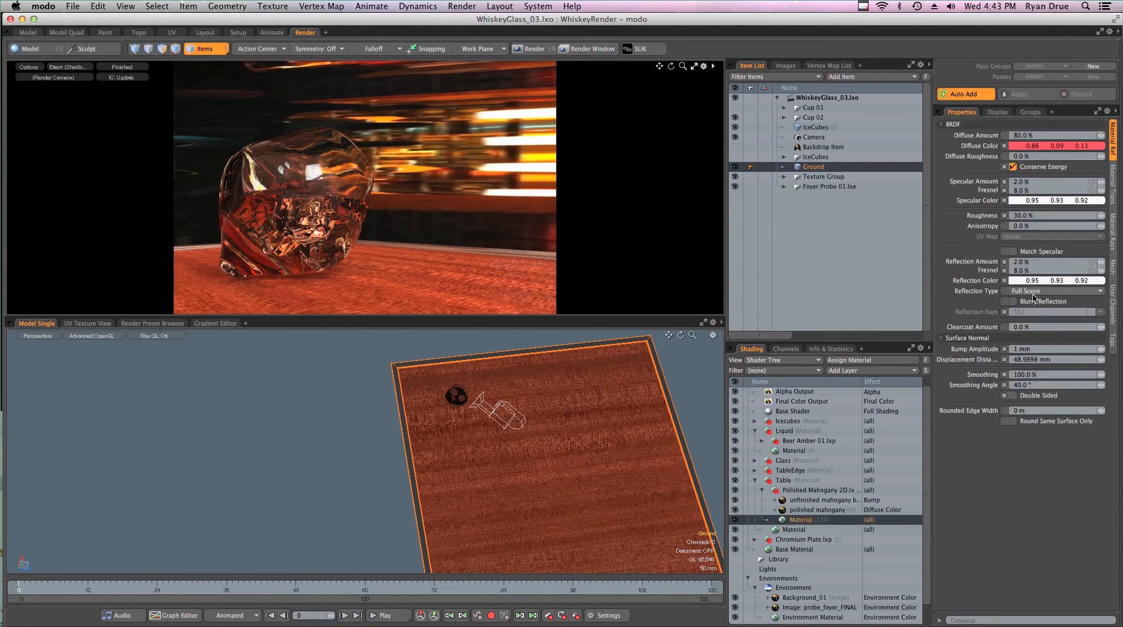
{"action": "left_click", "coordinate": [711, 450]}
{"action": "left_click", "coordinate": [507, 288]}
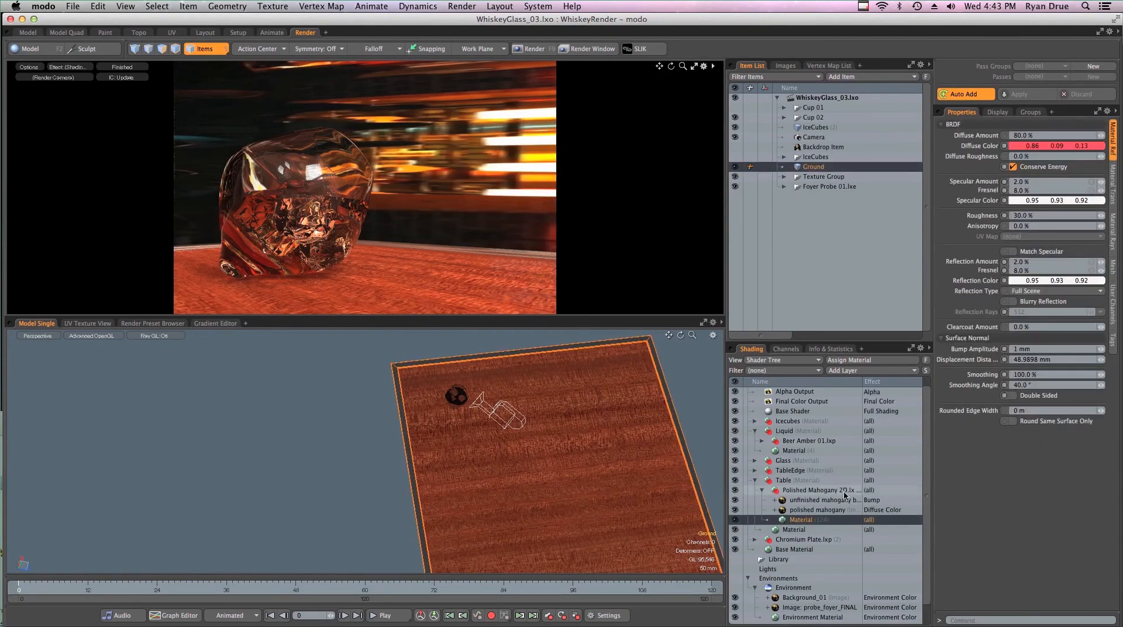
{"action": "left_click", "coordinate": [835, 511]}
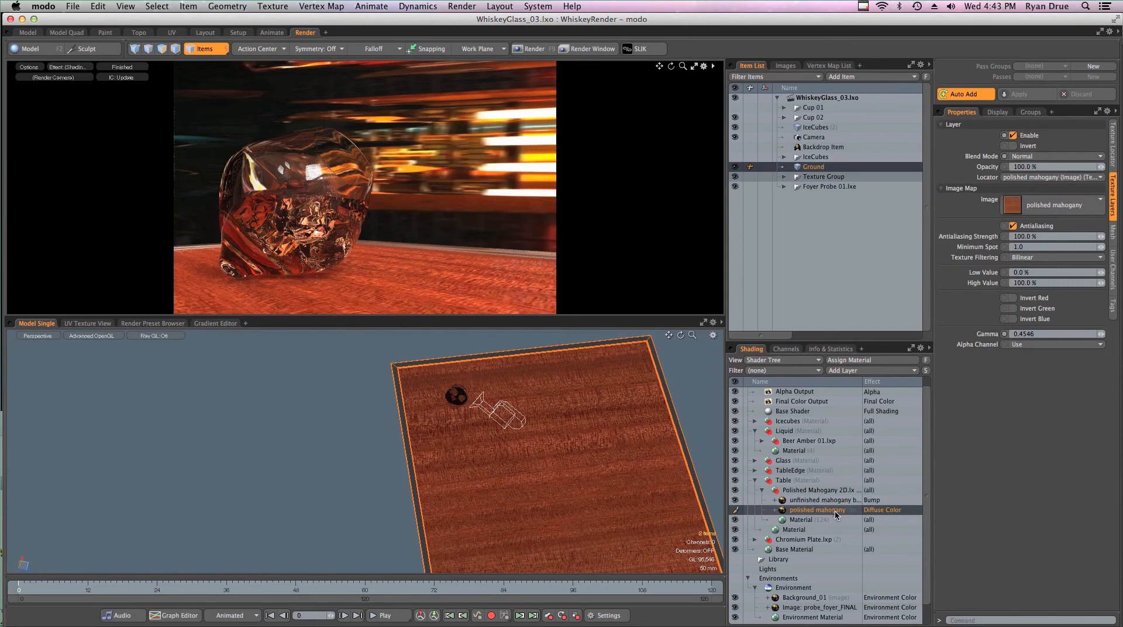
{"action": "left_click", "coordinate": [1026, 206]}
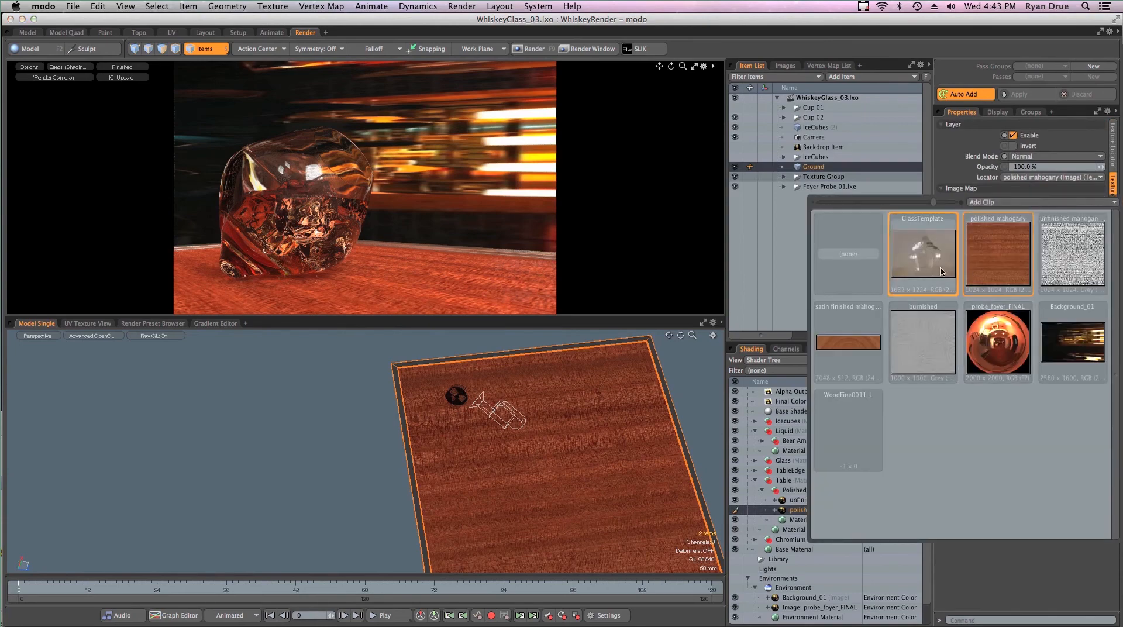
{"action": "left_click", "coordinate": [992, 202]}
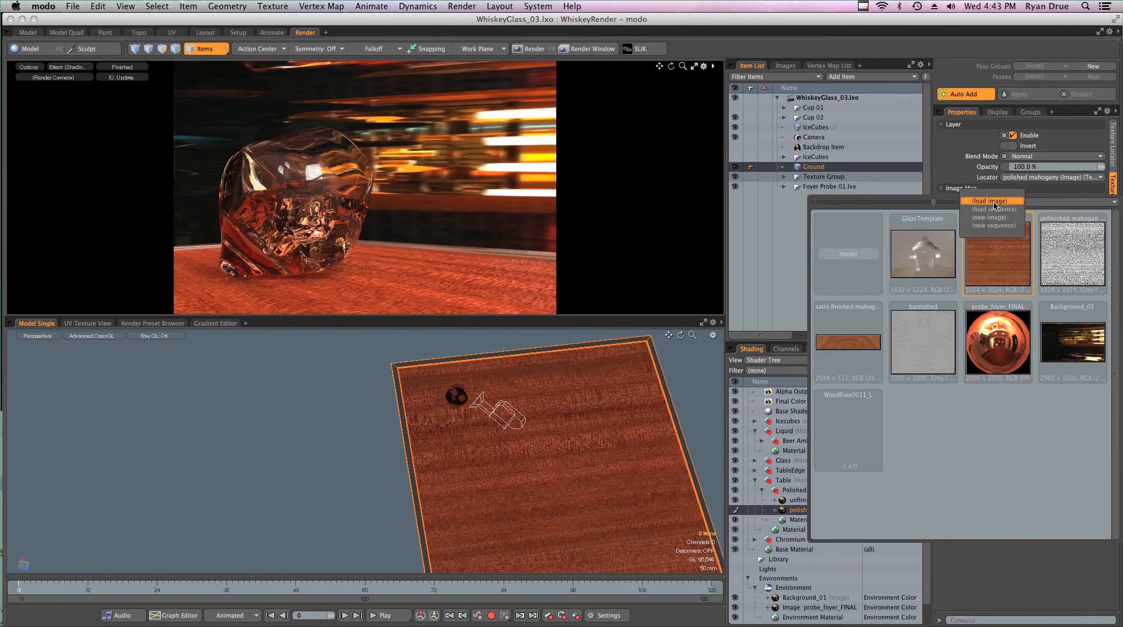
{"action": "left_click", "coordinate": [992, 202]}
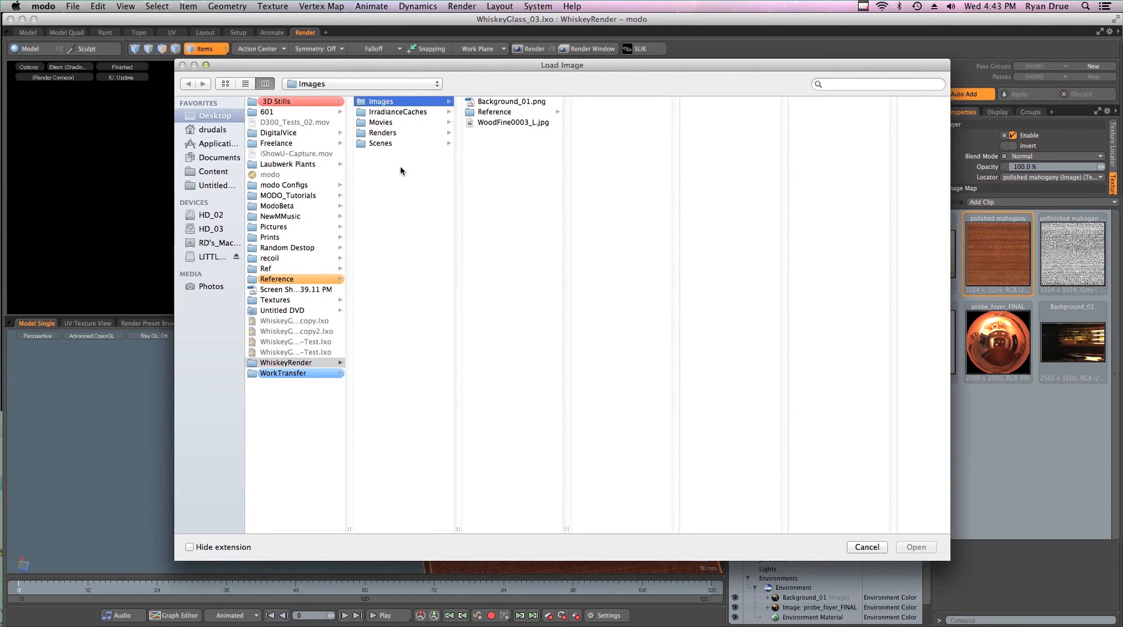
{"action": "left_click", "coordinate": [506, 123]}
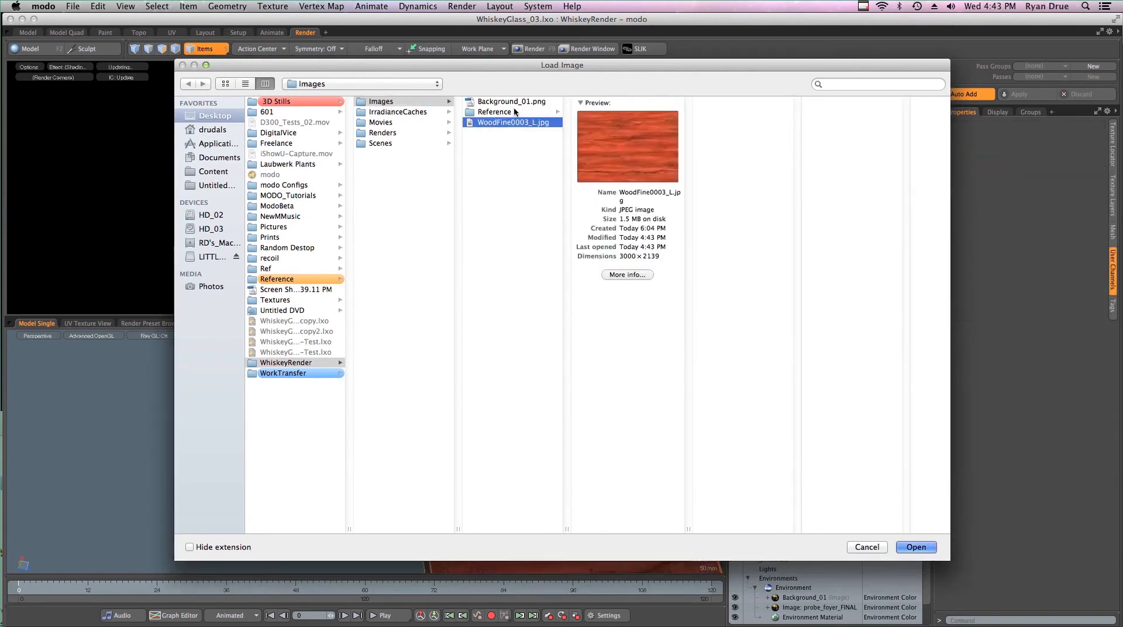
{"action": "key", "text": "Return"}
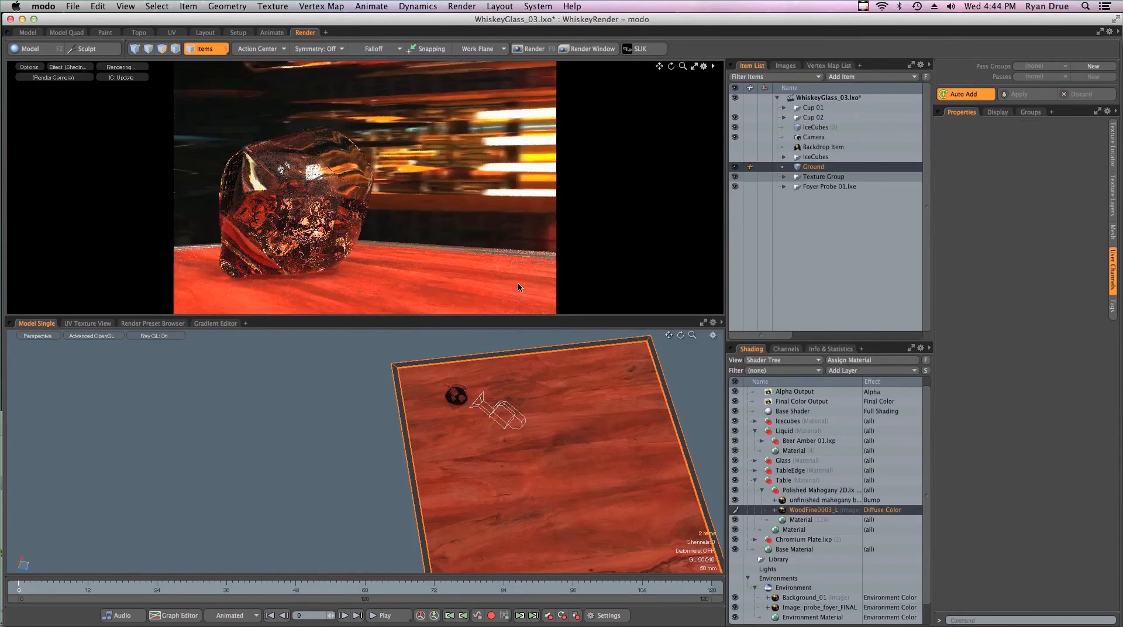
Replace the unfinished mahogany image on the table's Bump layer with the loaded WoodFine0003_L clip.
{"action": "left_click", "coordinate": [853, 500]}
{"action": "left_click", "coordinate": [1113, 147]}
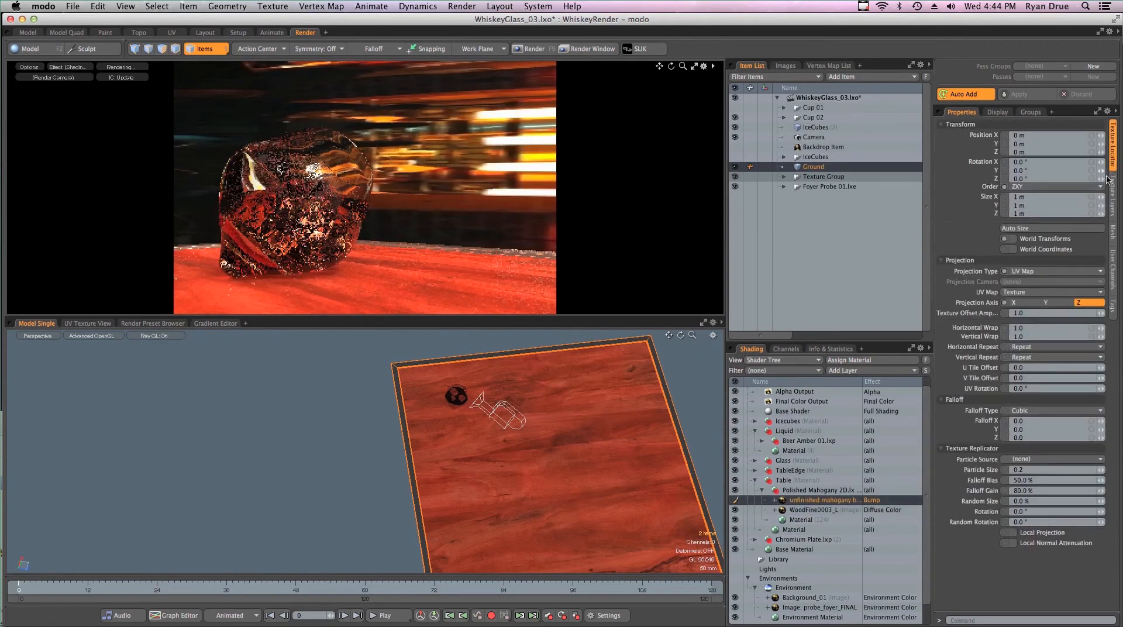
{"action": "left_click", "coordinate": [1112, 194]}
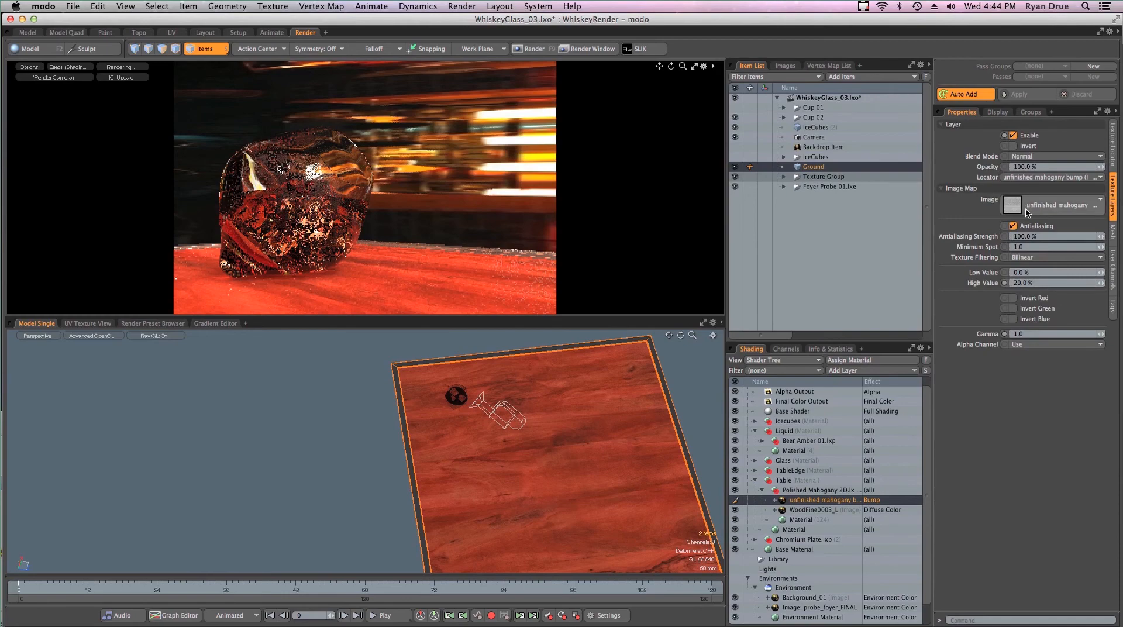
{"action": "left_click", "coordinate": [1041, 206]}
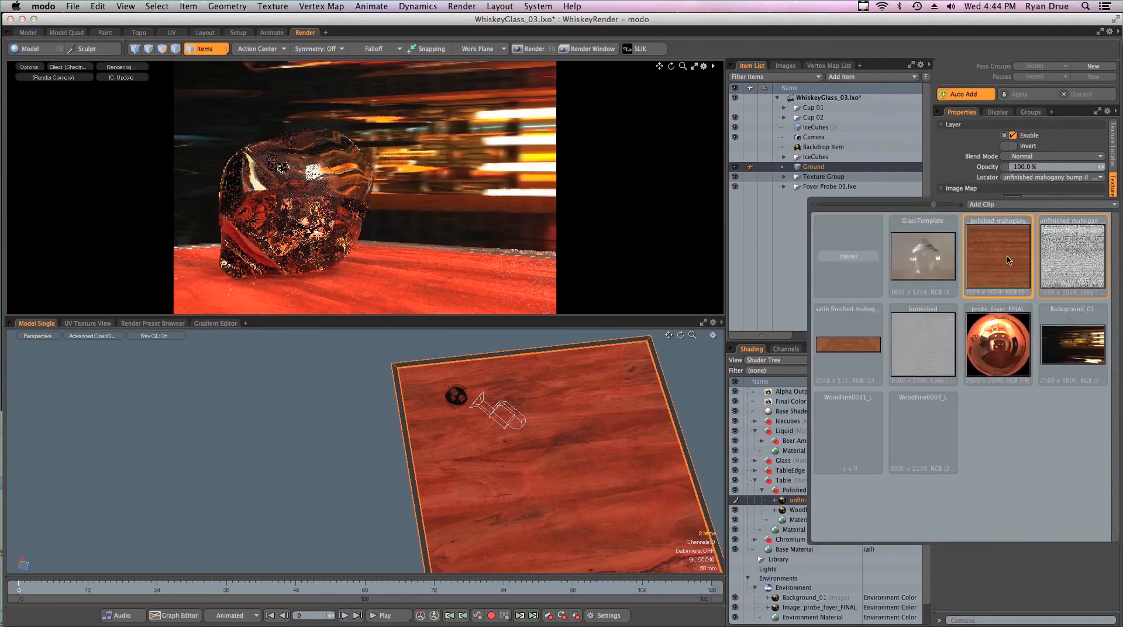
{"action": "left_click", "coordinate": [907, 445]}
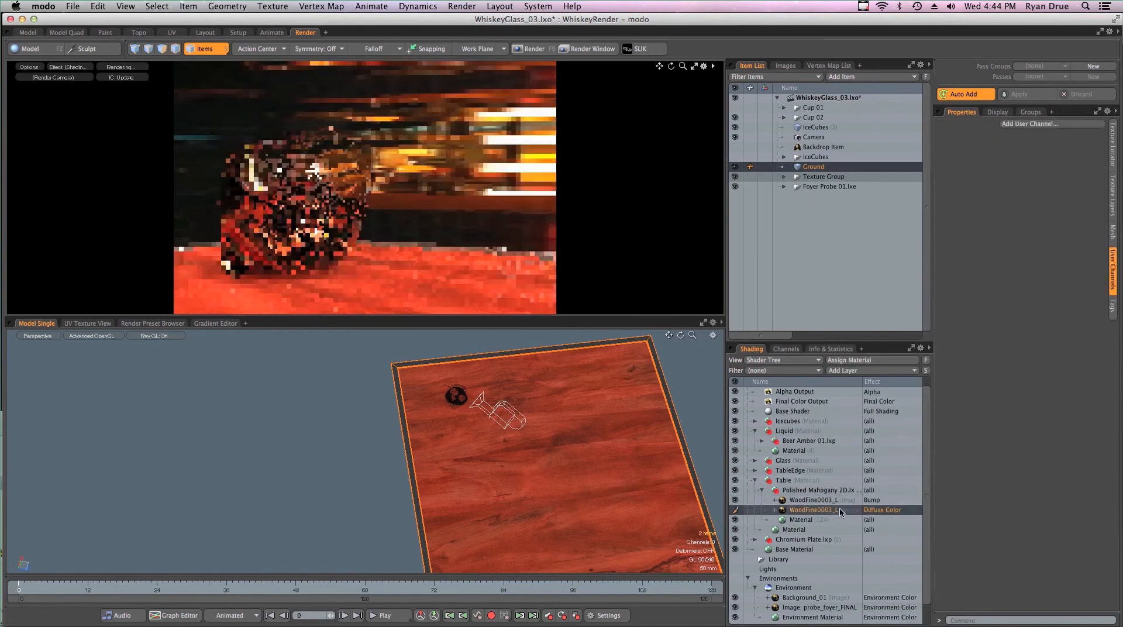
Check the diffuse wood layer's texture locator and set the Bump layer's horizontal and vertical wrap to 3.
{"action": "left_click", "coordinate": [1111, 158]}
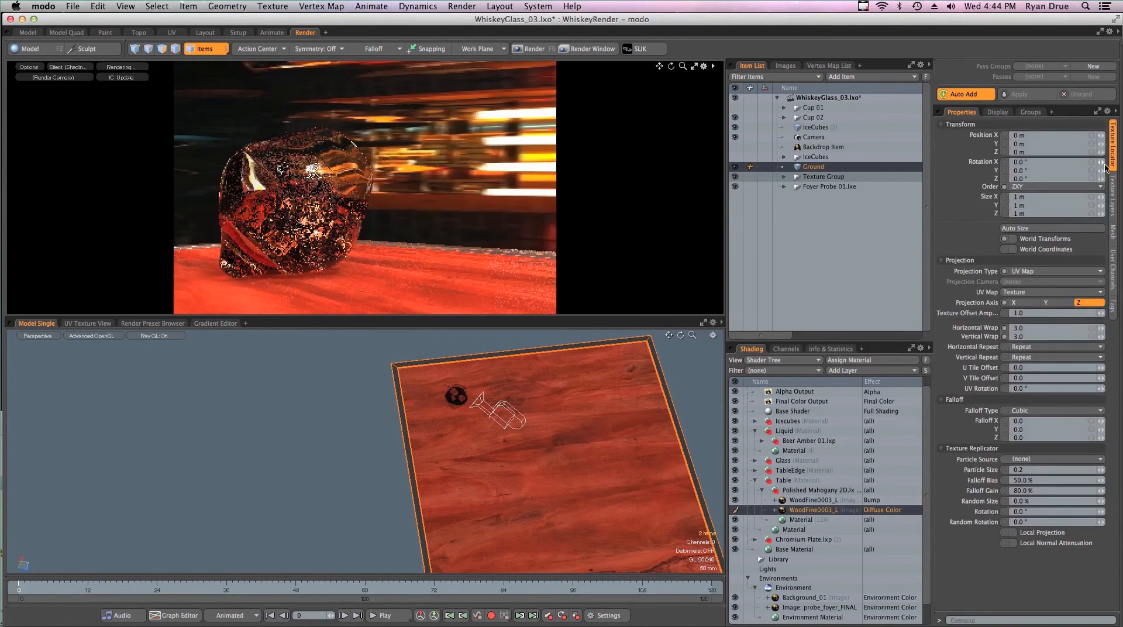
{"action": "left_click", "coordinate": [830, 500]}
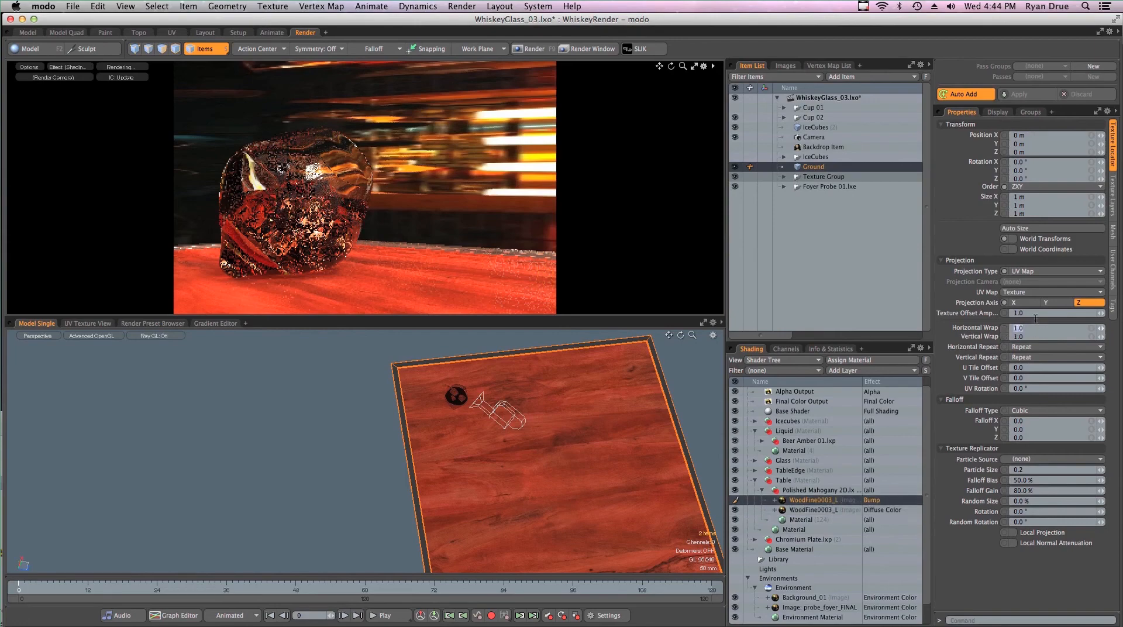
{"action": "type", "text": "3"}
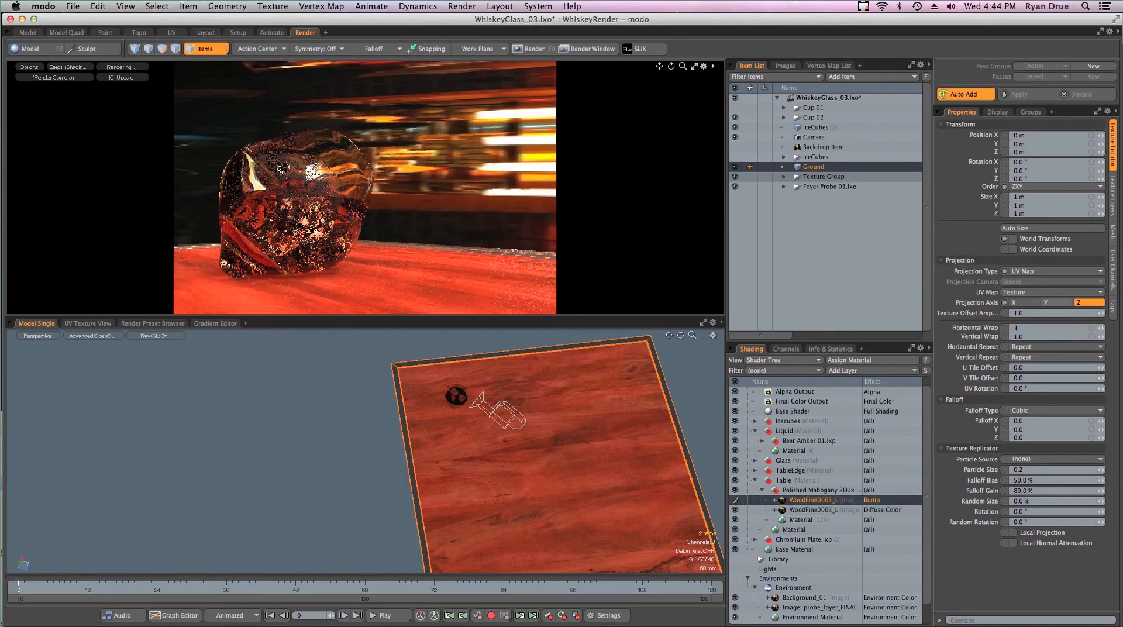
{"action": "key", "text": "Tab"}
{"action": "type", "text": "3"}
{"action": "key", "text": "Return"}
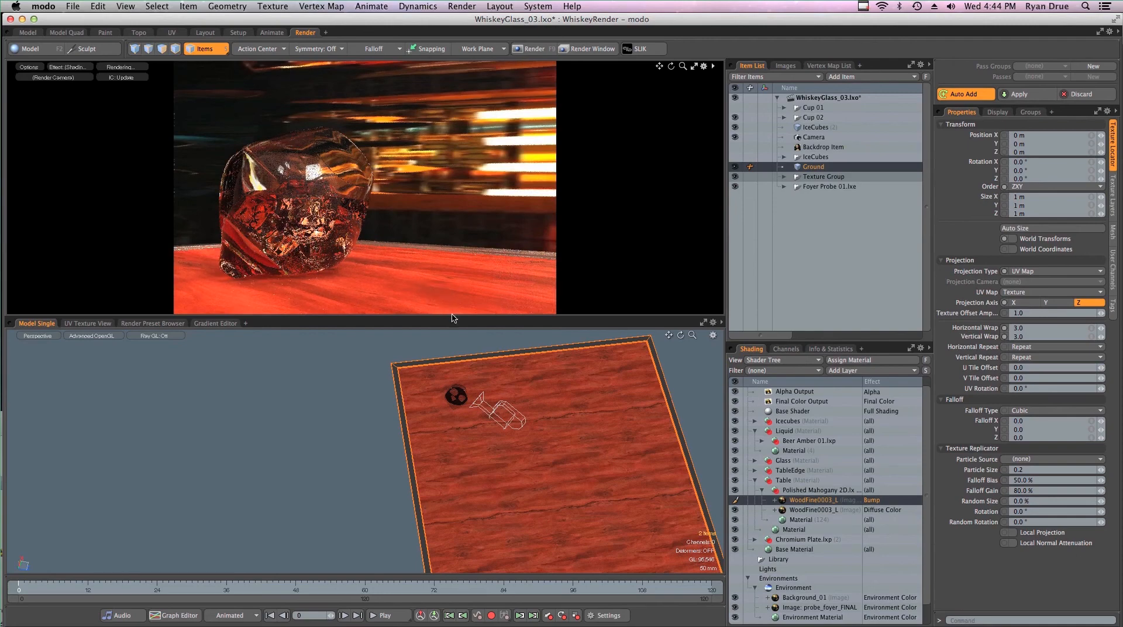
Create an instance of the WoodFine0003_L Diffuse Color layer in the Table material group.
{"action": "left_click", "coordinate": [811, 510]}
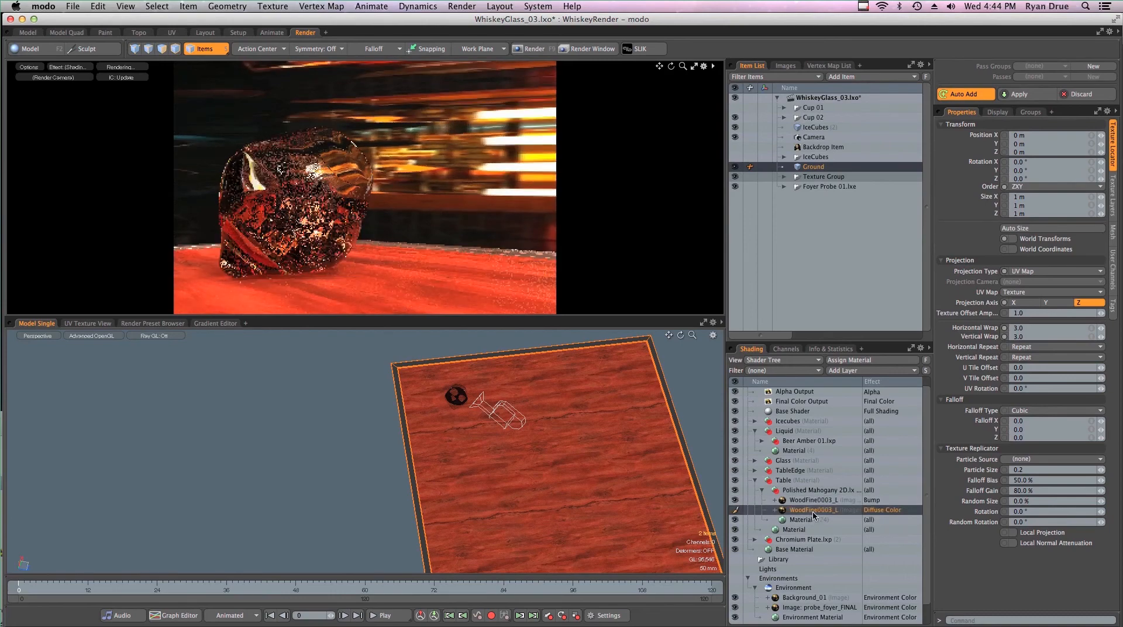
{"action": "right_click", "coordinate": [813, 511]}
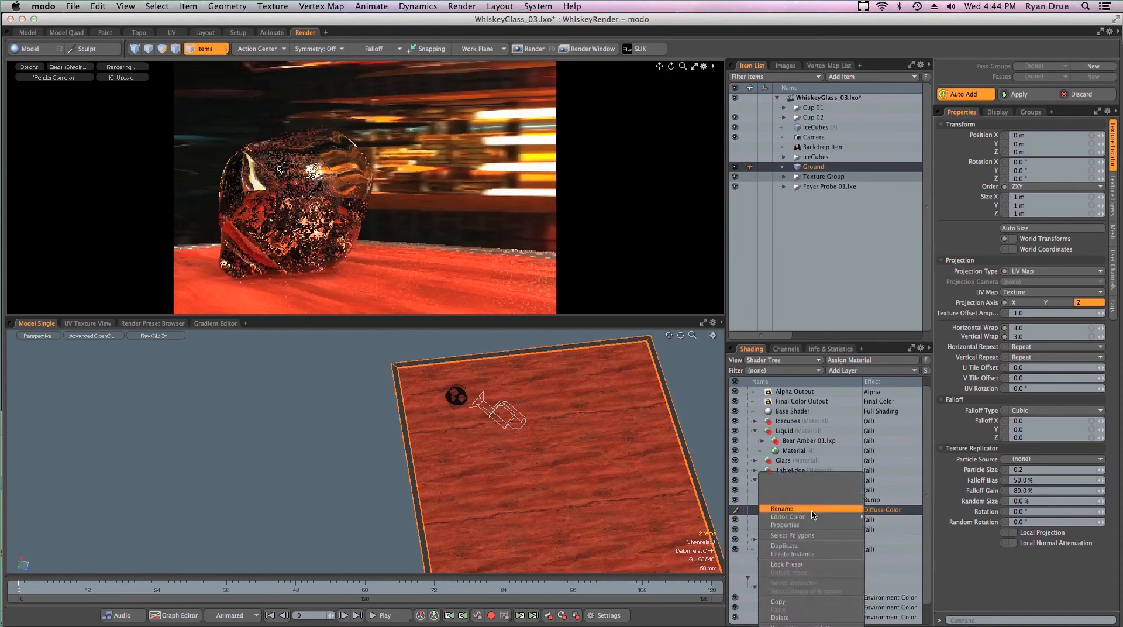
{"action": "left_click", "coordinate": [809, 554]}
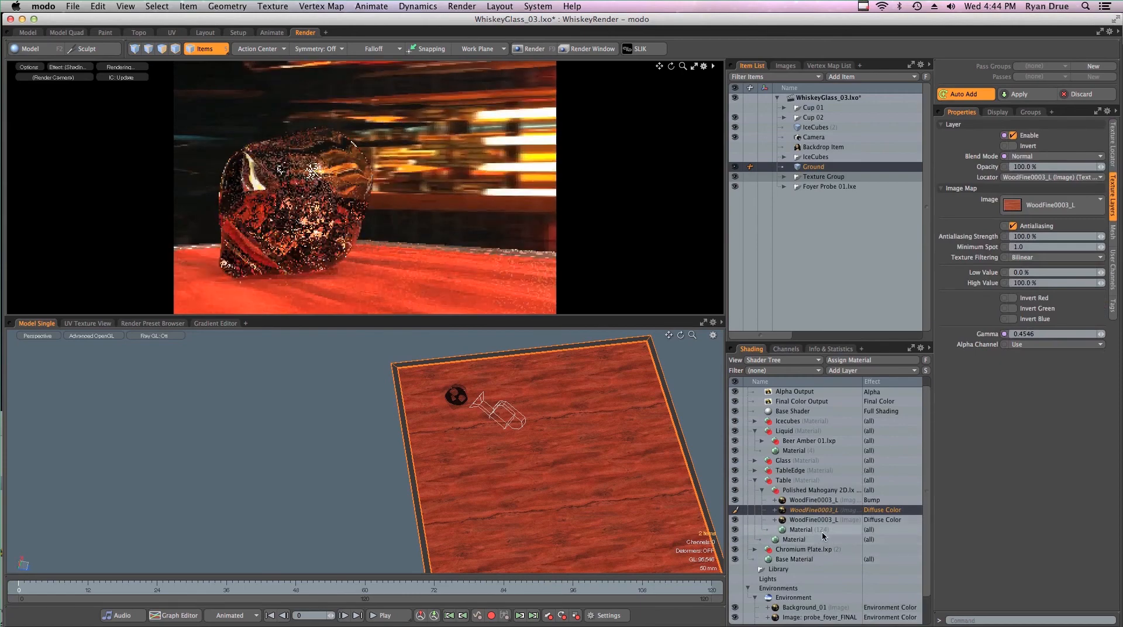
Check the table material's diffuse settings and change the instanced WoodFine0003_L layer's effect to Diffuse Amount.
{"action": "left_click", "coordinate": [824, 529]}
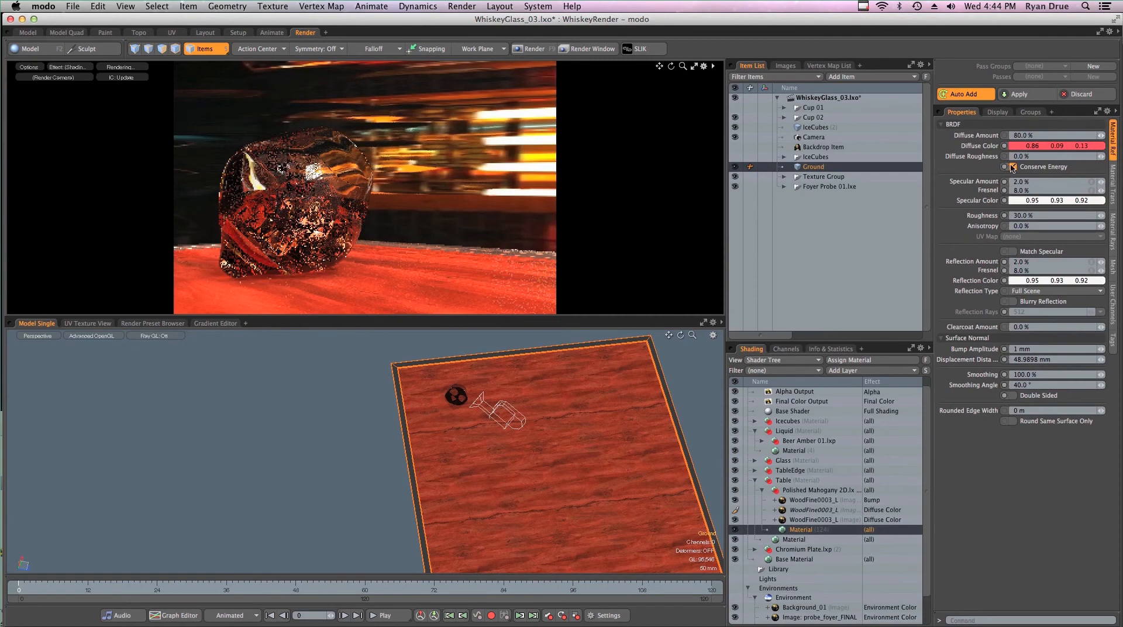
{"action": "left_click", "coordinate": [814, 509]}
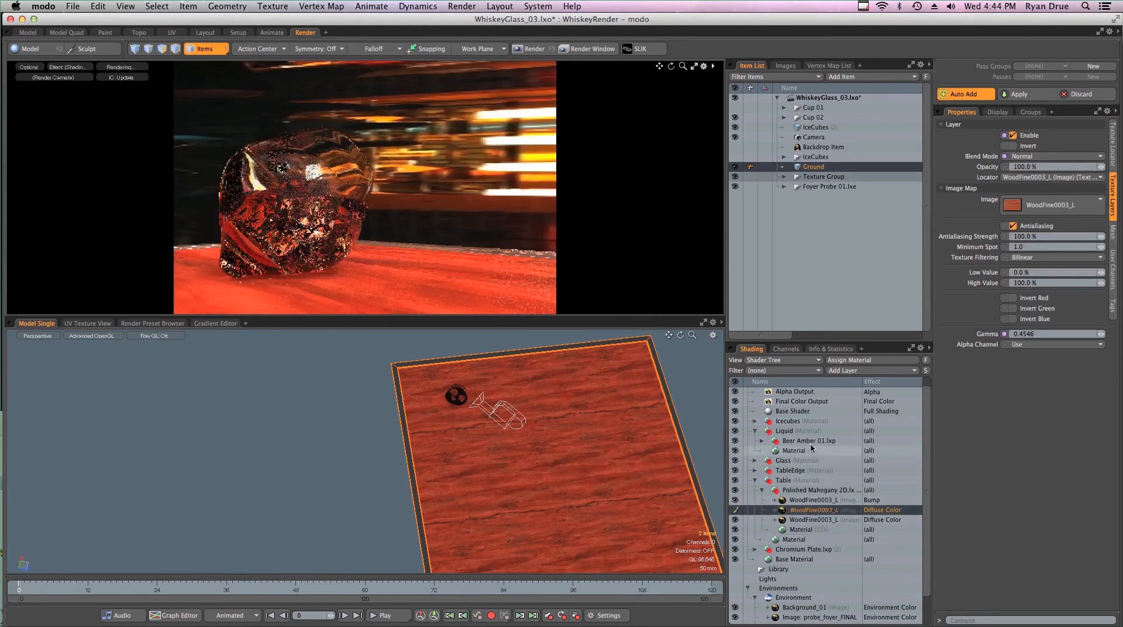
{"action": "left_click", "coordinate": [888, 514]}
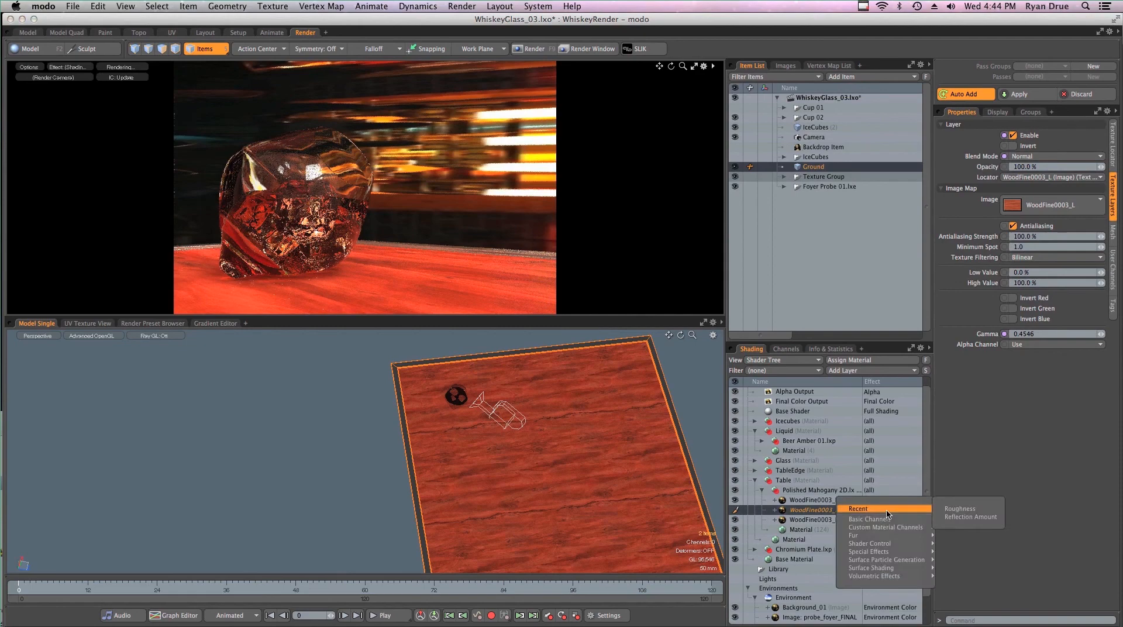
{"action": "mouse_move", "coordinate": [885, 521]}
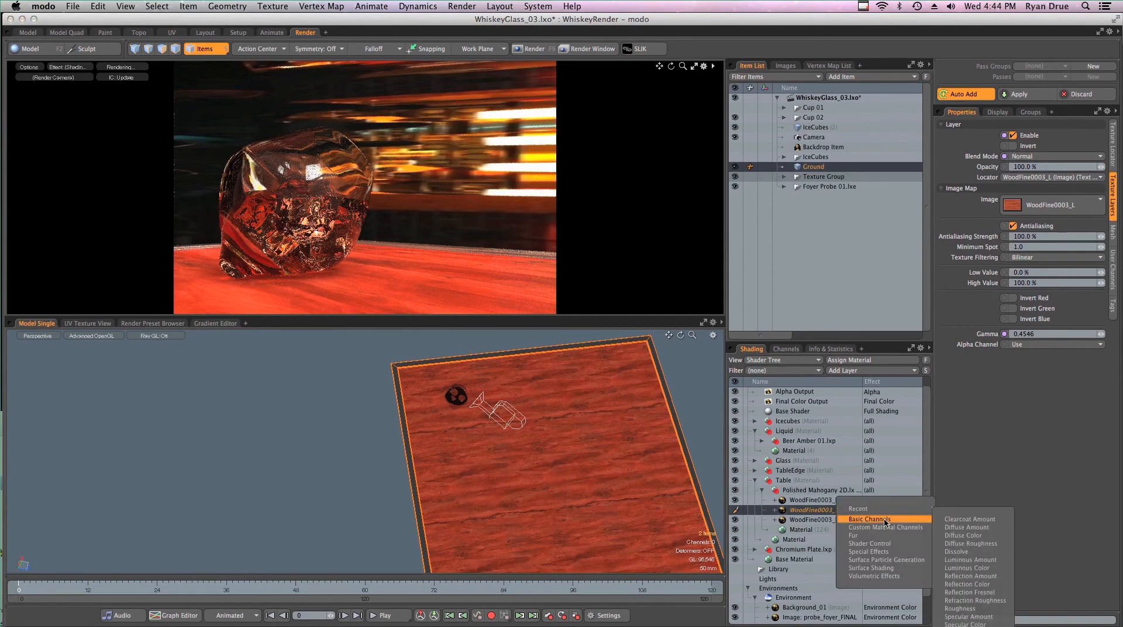
{"action": "left_click", "coordinate": [895, 470]}
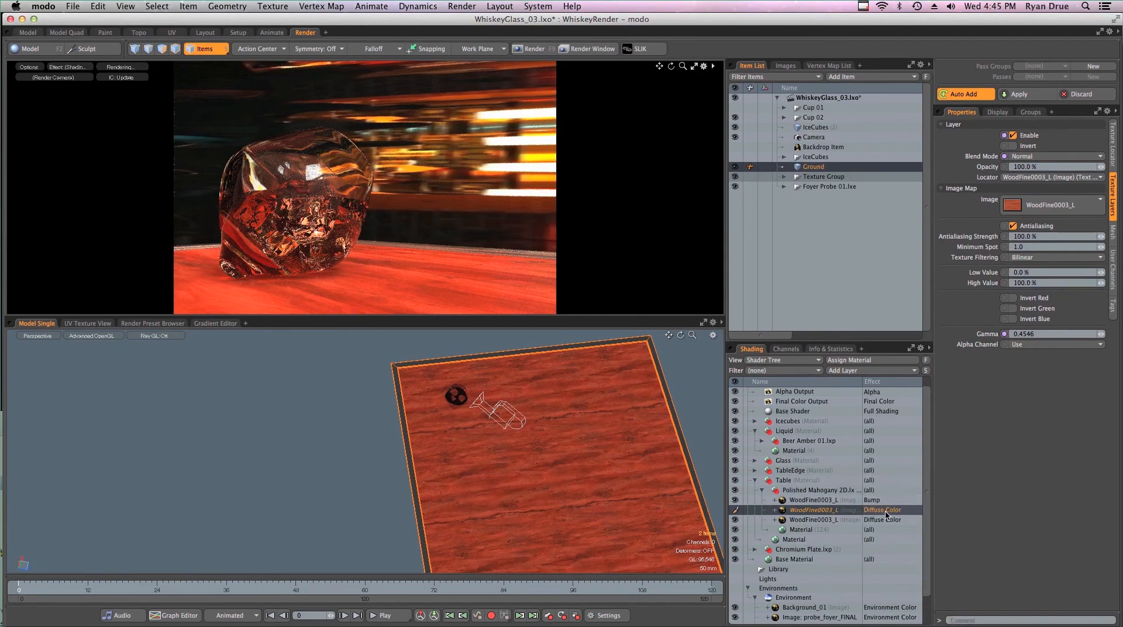
{"action": "left_click", "coordinate": [887, 515]}
{"action": "mouse_move", "coordinate": [903, 519]}
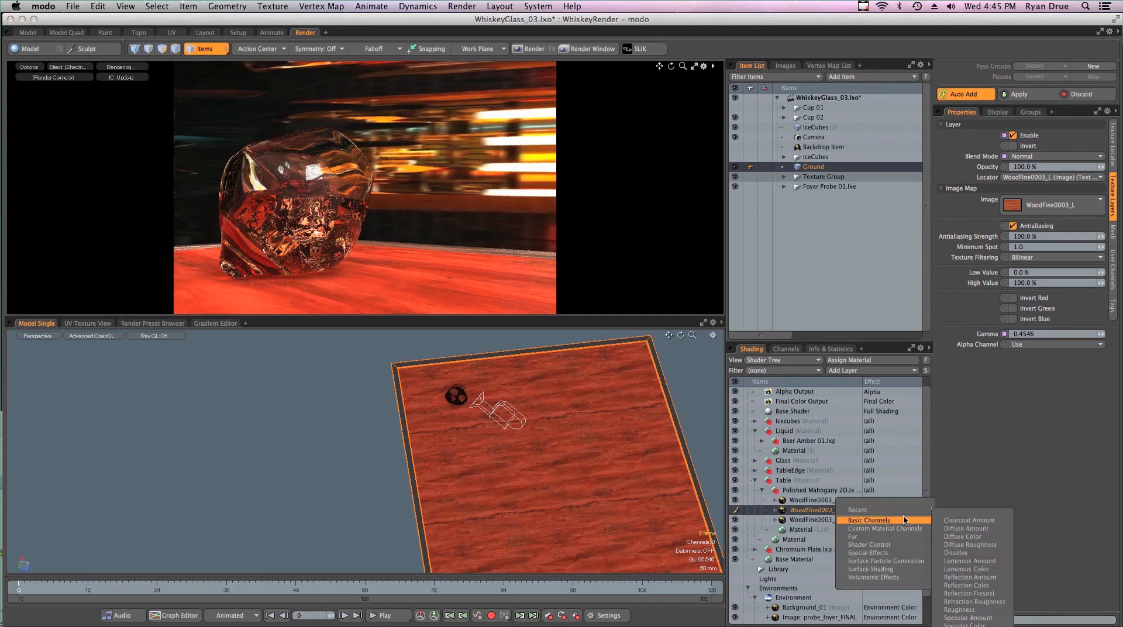
{"action": "left_click", "coordinate": [957, 530]}
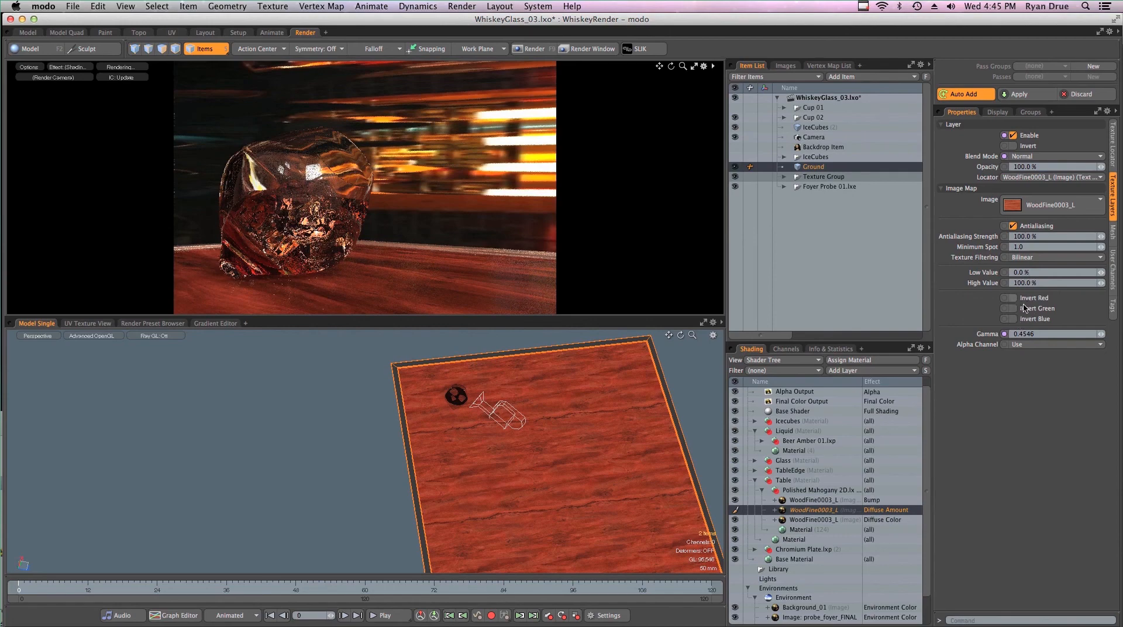
Try a high value of 50% and a low value of 10% on the Diffuse Amount wood layer.
{"action": "left_click", "coordinate": [1048, 284]}
{"action": "type", "text": "50"}
{"action": "key", "text": "Return"}
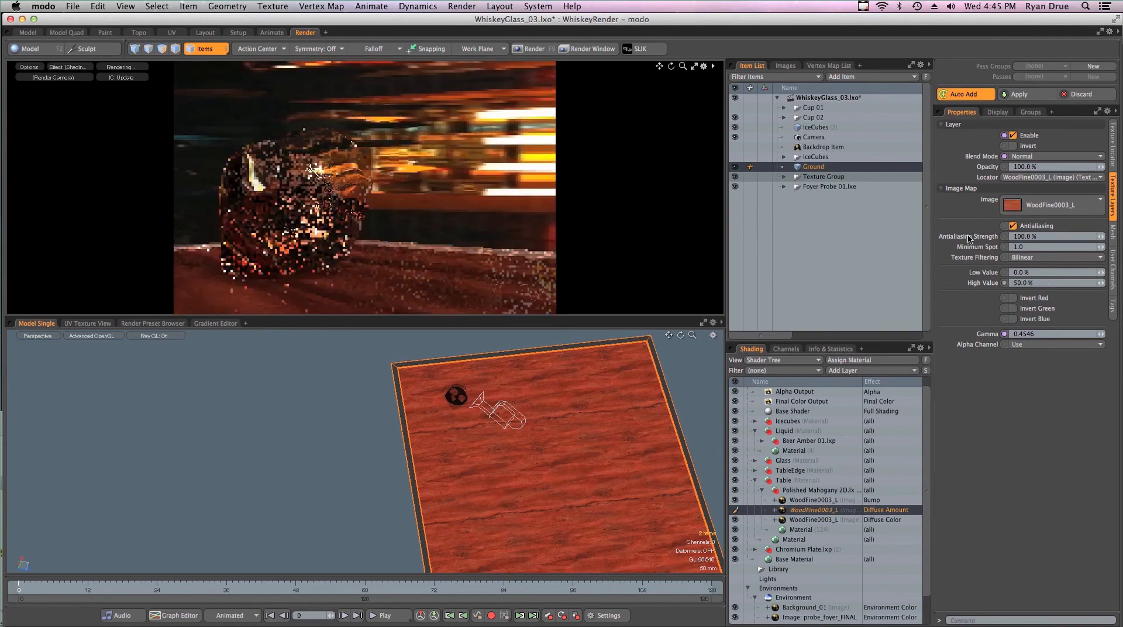
{"action": "left_click", "coordinate": [1038, 272]}
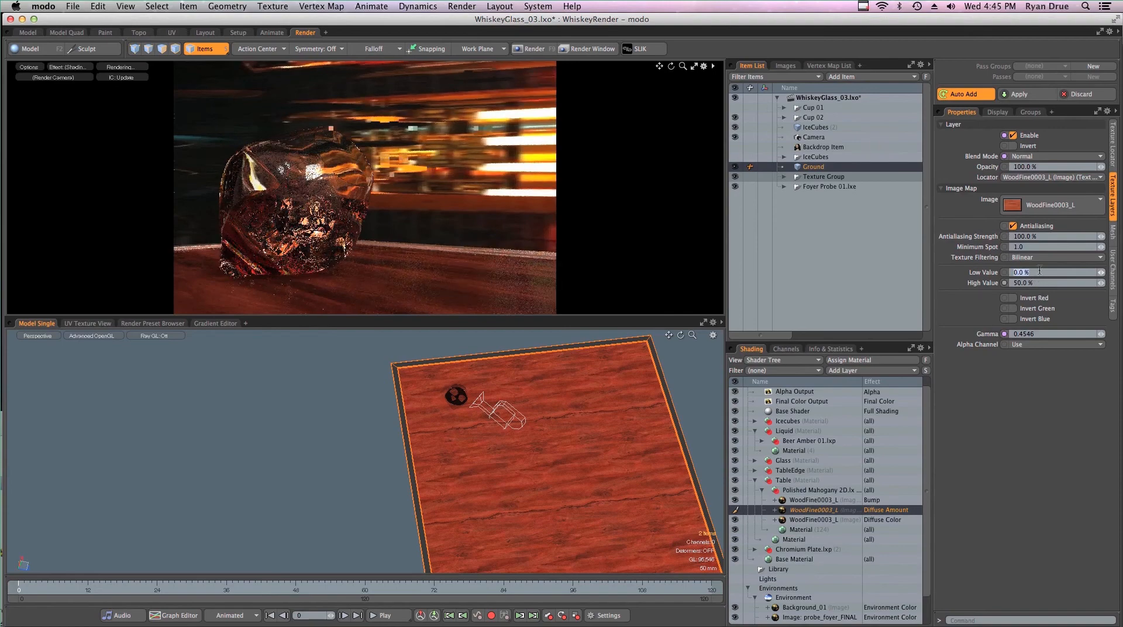
{"action": "type", "text": "10"}
{"action": "key", "text": "Return"}
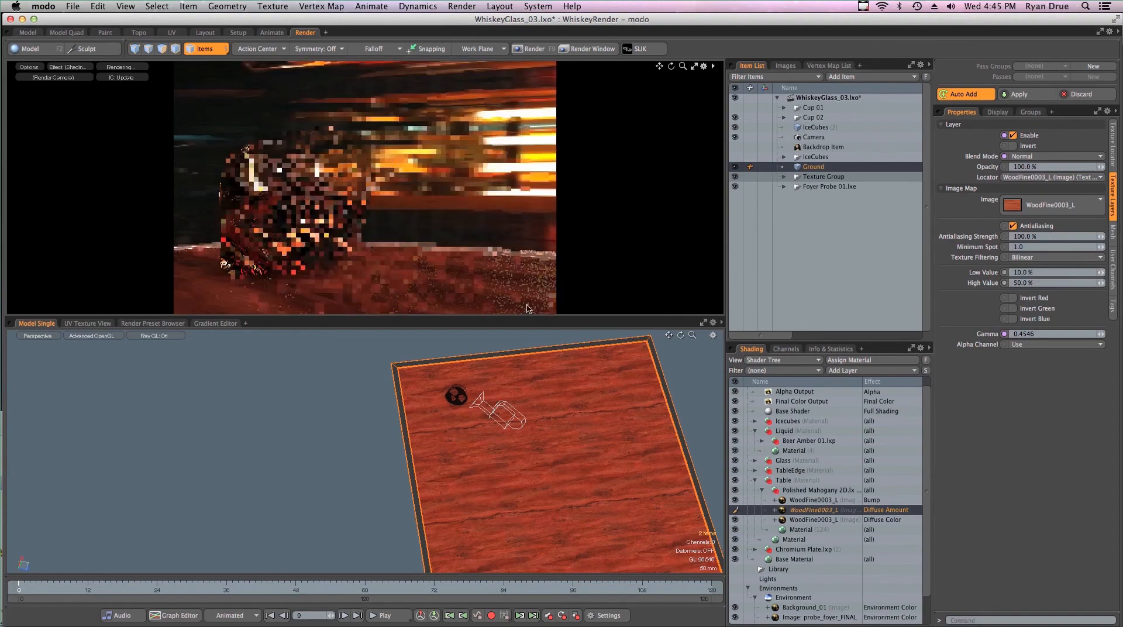
Set the Diffuse Amount wood layer's high value to 25% and its low value to 5%.
{"action": "left_click", "coordinate": [1034, 283]}
{"action": "type", "text": "25"}
{"action": "key", "text": "Return"}
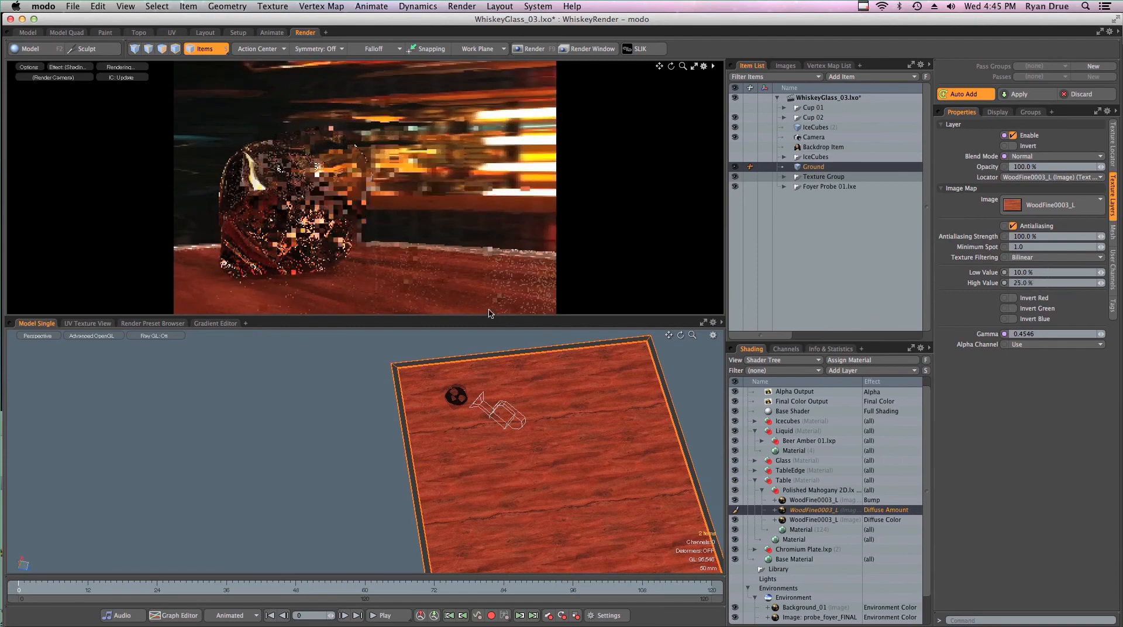
{"action": "left_click", "coordinate": [1051, 268]}
{"action": "type", "text": "5"}
{"action": "key", "text": "Return"}
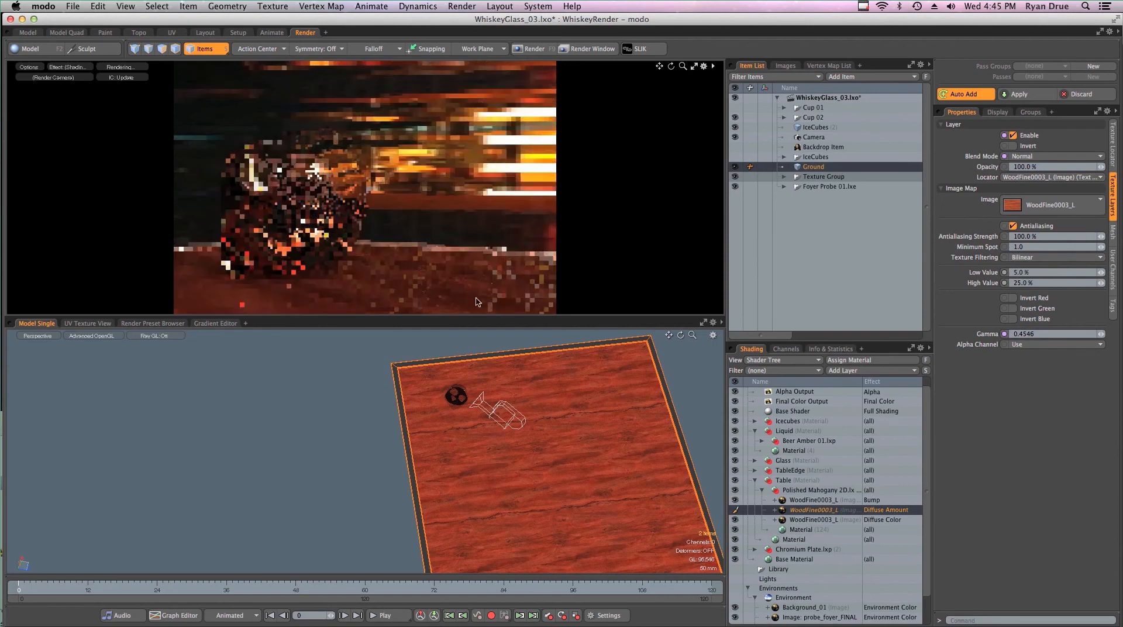
Switch to Photoshop and examine the table surface in the reference whiskey glass render.
{"action": "key", "text": "super+Tab"}
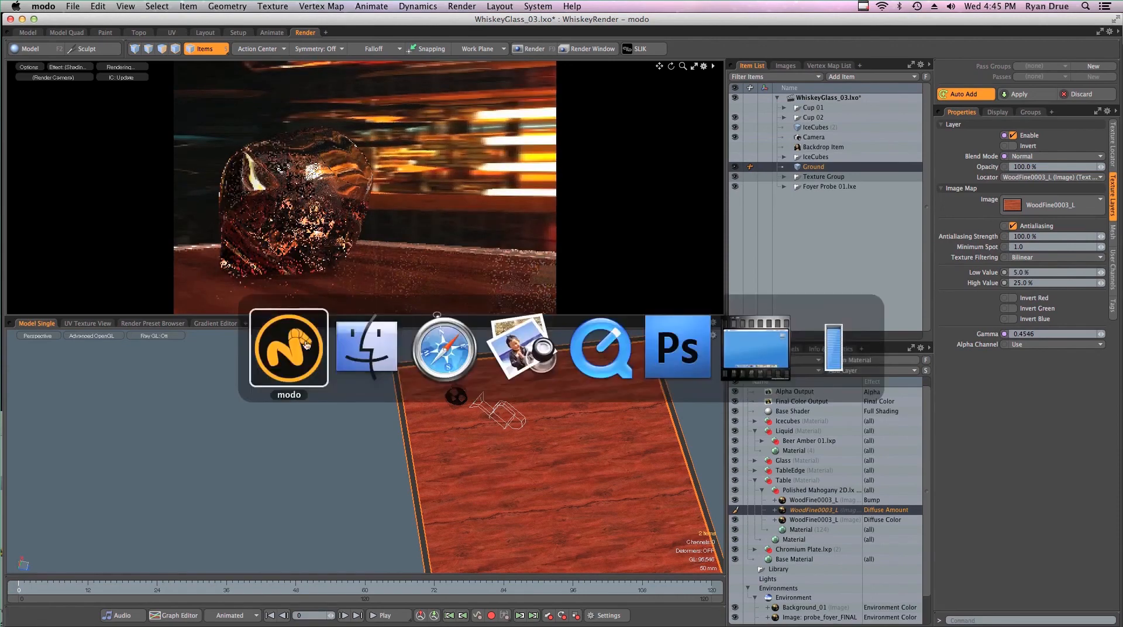
{"action": "key", "text": "super+Tab"}
{"action": "key", "text": "super+Tab"}
{"action": "key", "text": "super+Tab"}
{"action": "key", "text": "super+Tab"}
{"action": "key", "text": "super+Tab"}
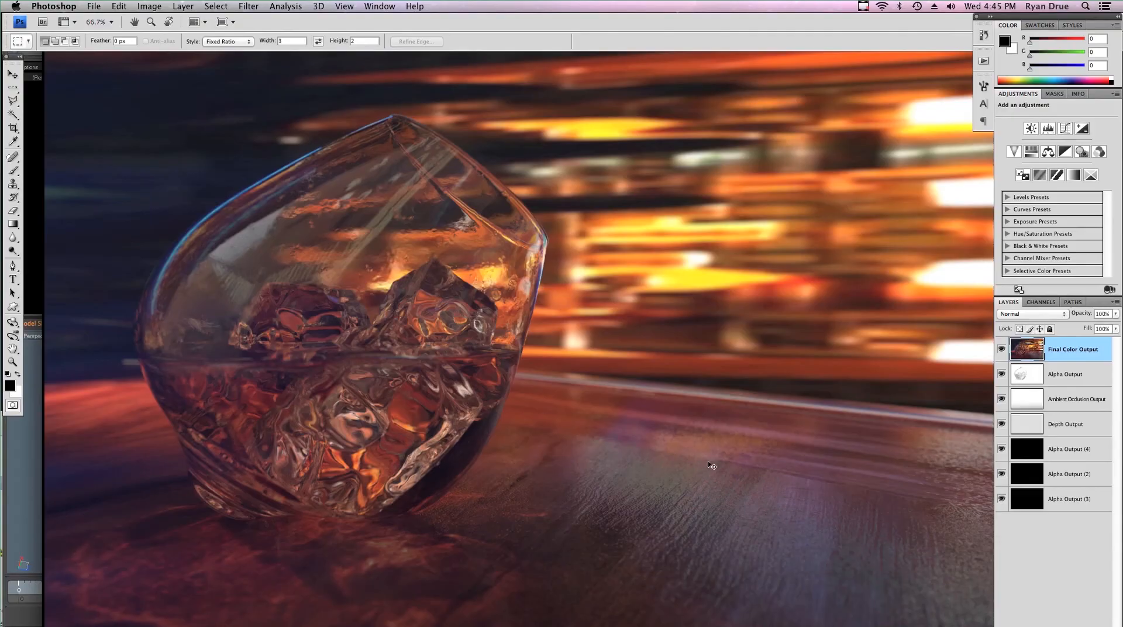
Compare the table surface in the modo preview with the reference render in Photoshop, ending in modo.
{"action": "key", "text": "super+Tab"}
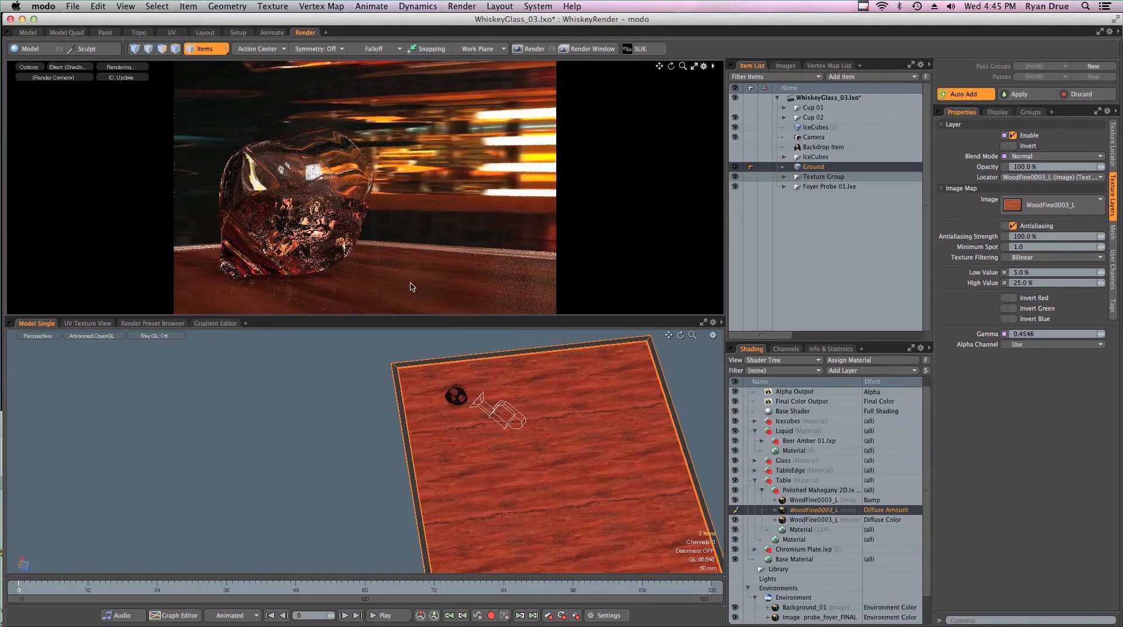
{"action": "key", "text": "super+Tab"}
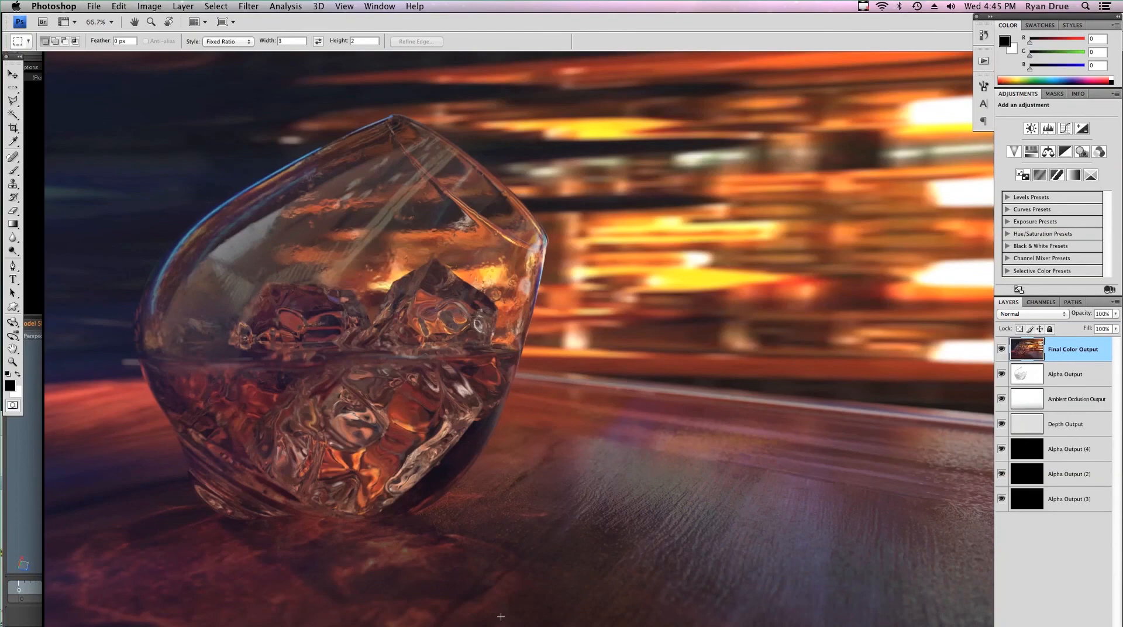
{"action": "key", "text": "super+Tab"}
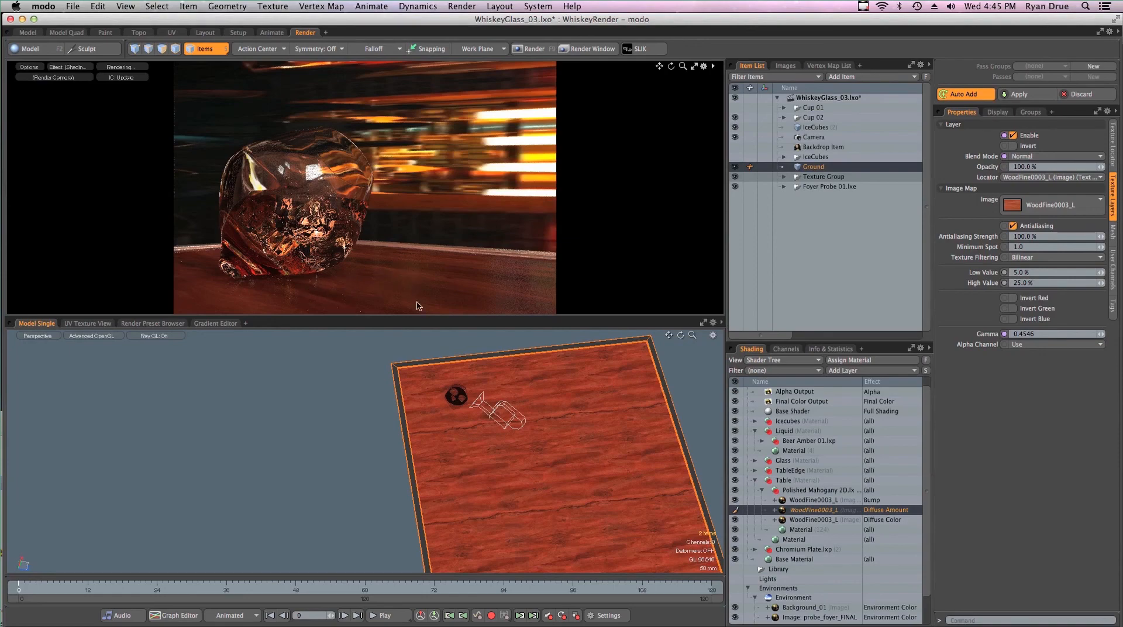
Select the Ground mesh, switch to the UV layout and select all of the table's connected polygons.
{"action": "left_click_drag", "start_coordinate": [590, 434], "coordinate": [584, 503], "text": "alt"}
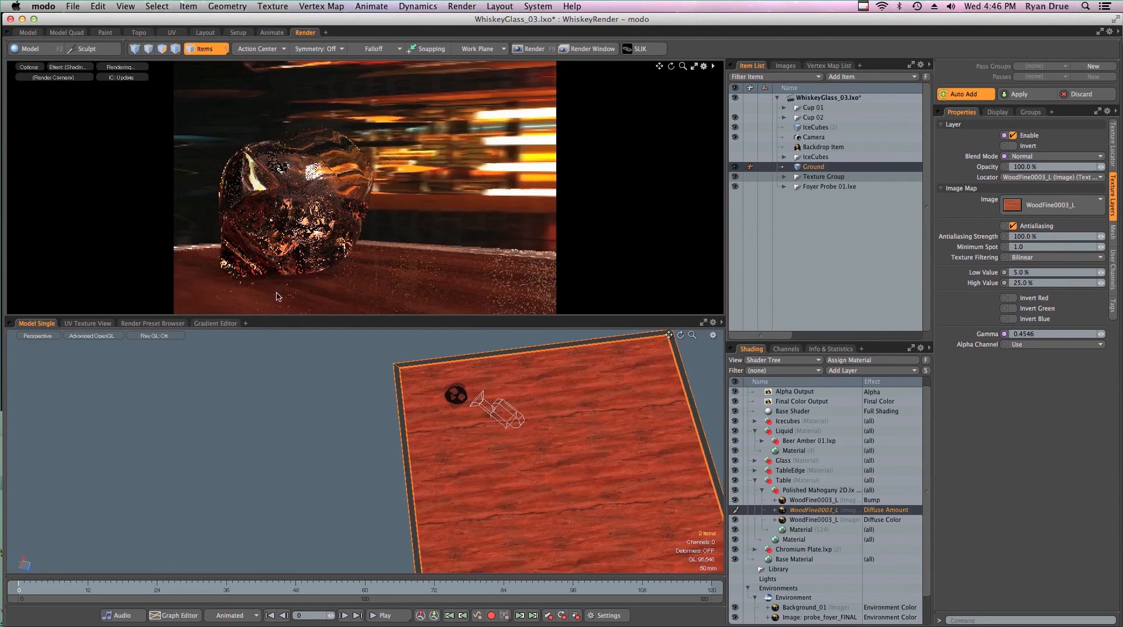
{"action": "left_click", "coordinate": [566, 476]}
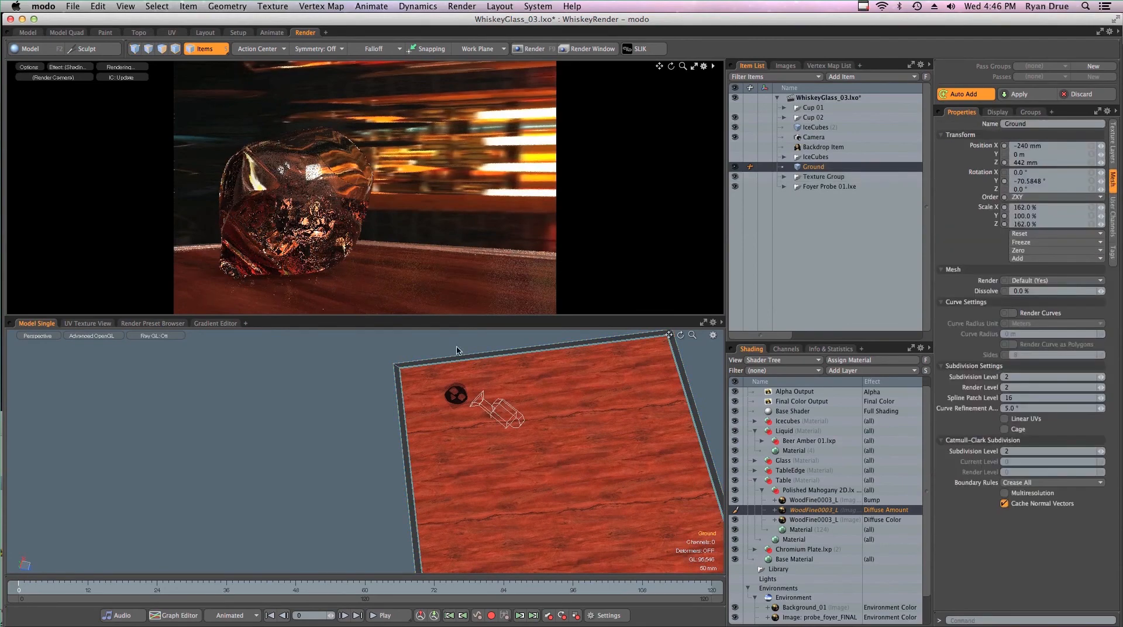
{"action": "left_click", "coordinate": [176, 33]}
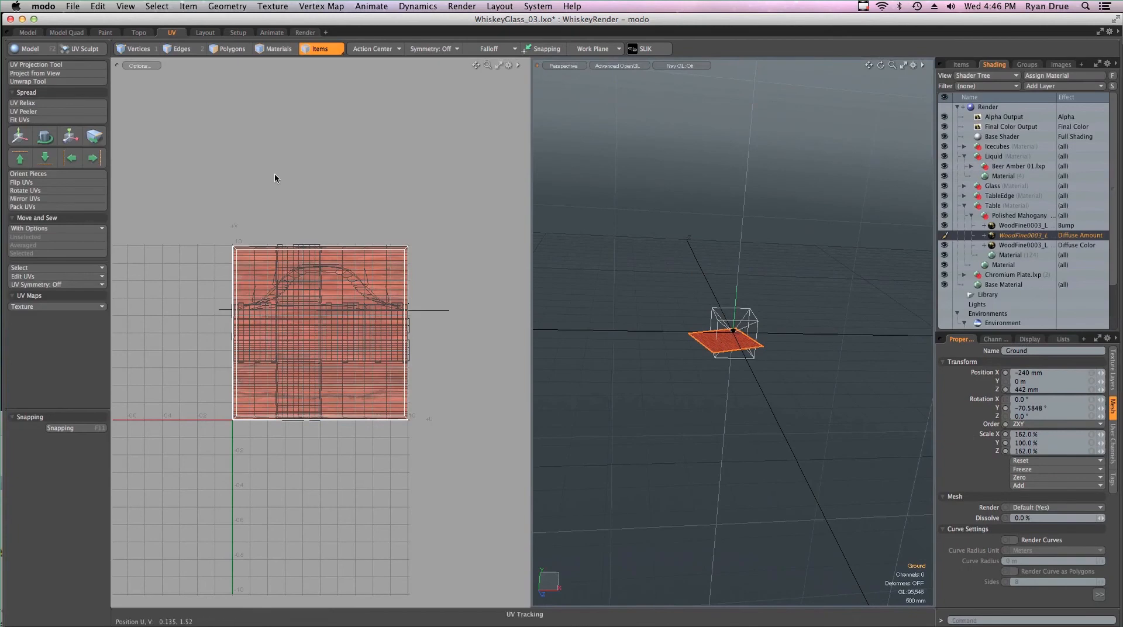
{"action": "left_click_drag", "start_coordinate": [689, 286], "coordinate": [699, 386], "text": "ctrl+alt"}
{"action": "key", "text": "3"}
{"action": "left_click", "coordinate": [737, 391]}
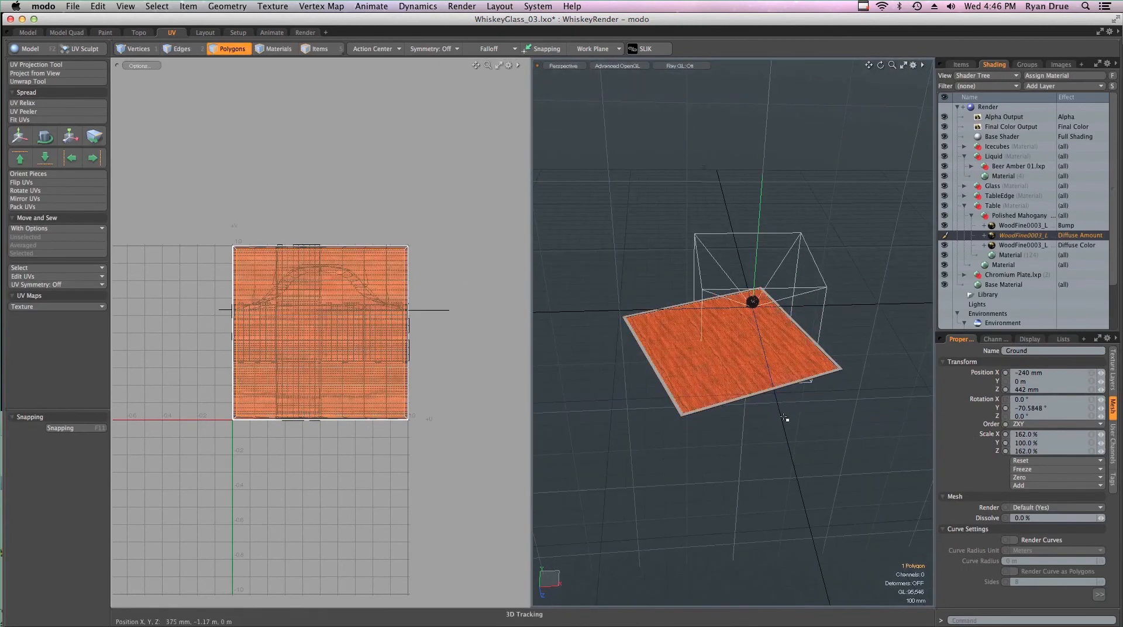
{"action": "left_click_drag", "start_coordinate": [781, 414], "coordinate": [725, 403], "text": "alt"}
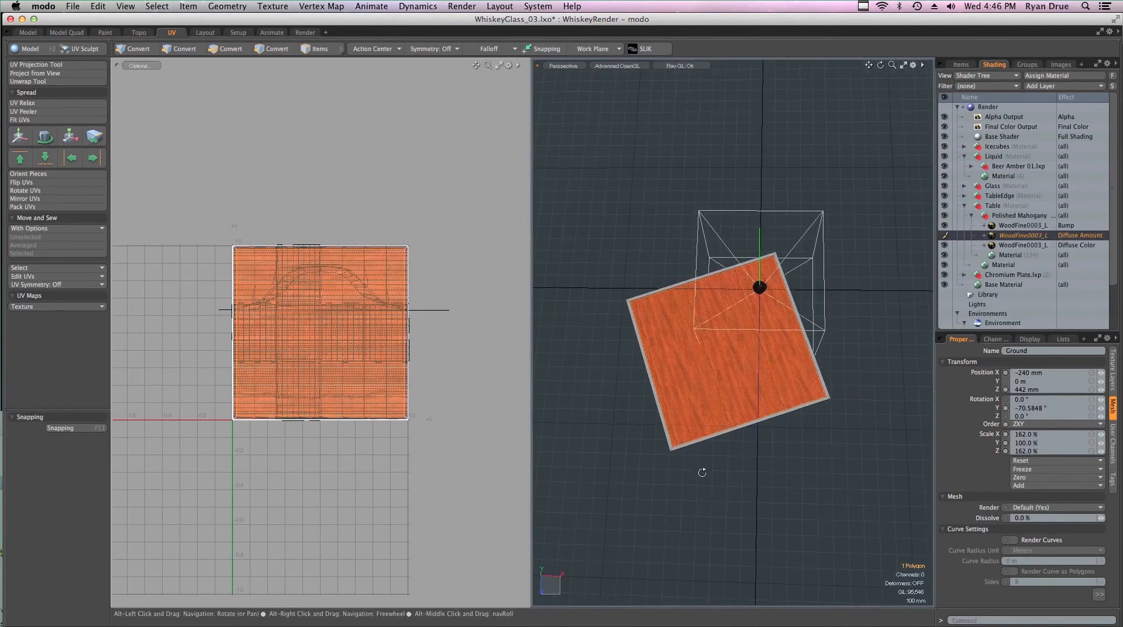
{"action": "double_click", "coordinate": [725, 403]}
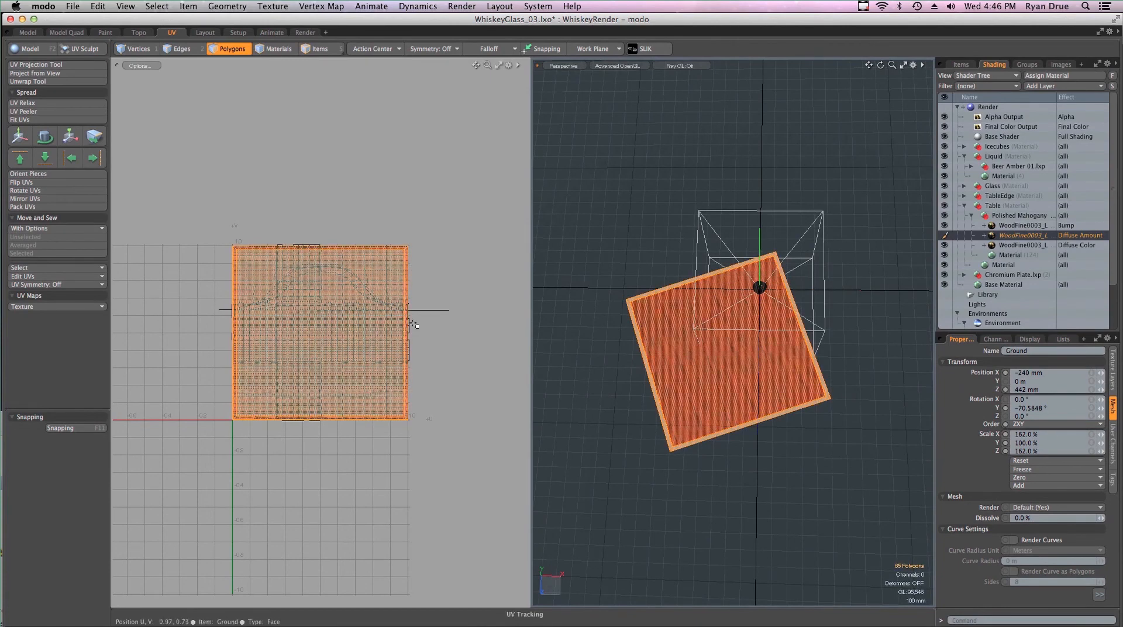
{"action": "left_click_drag", "start_coordinate": [668, 302], "coordinate": [687, 266], "text": "ctrl+alt"}
Choose the Texture UV map for the Ground mesh and clear the polygon selection to inspect its UVs.
{"action": "left_click", "coordinate": [1063, 340]}
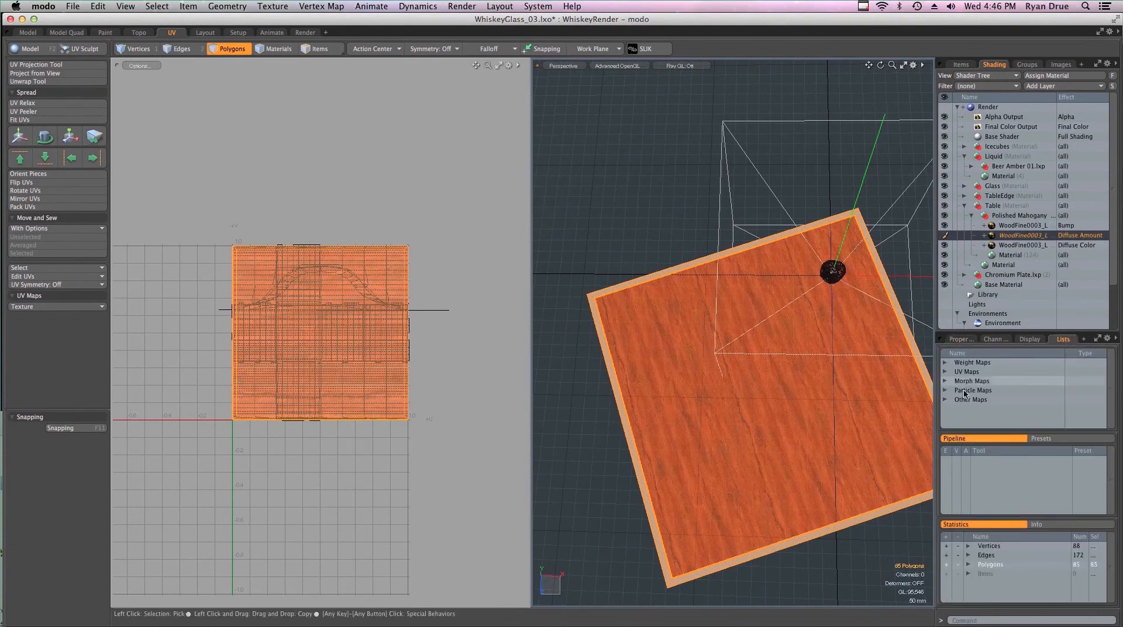
{"action": "left_click", "coordinate": [944, 373]}
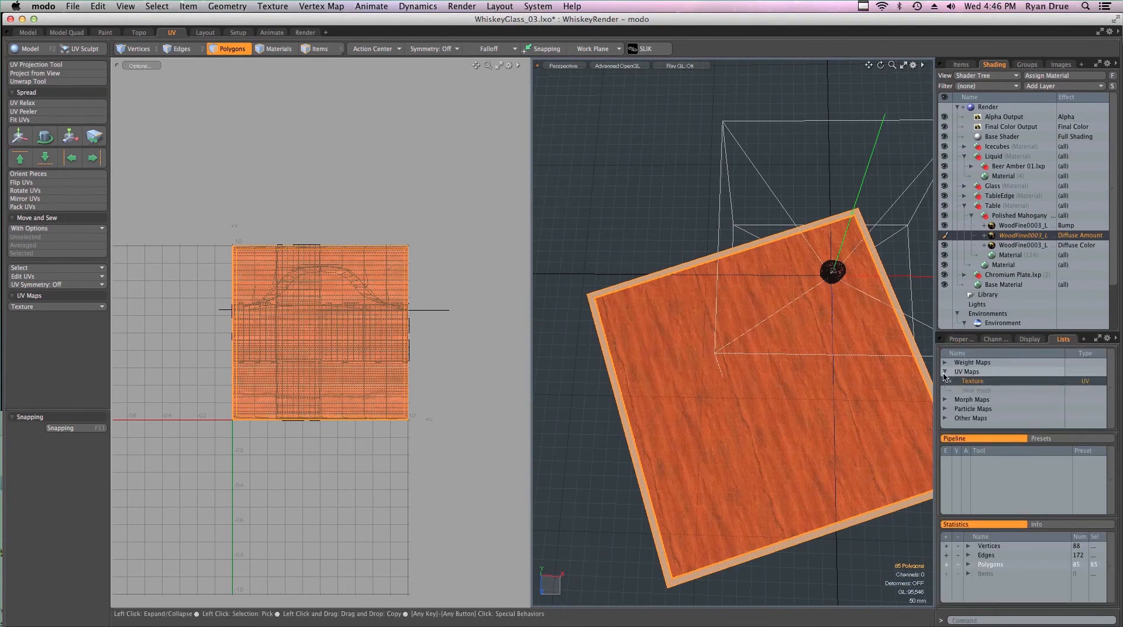
{"action": "left_click", "coordinate": [973, 382]}
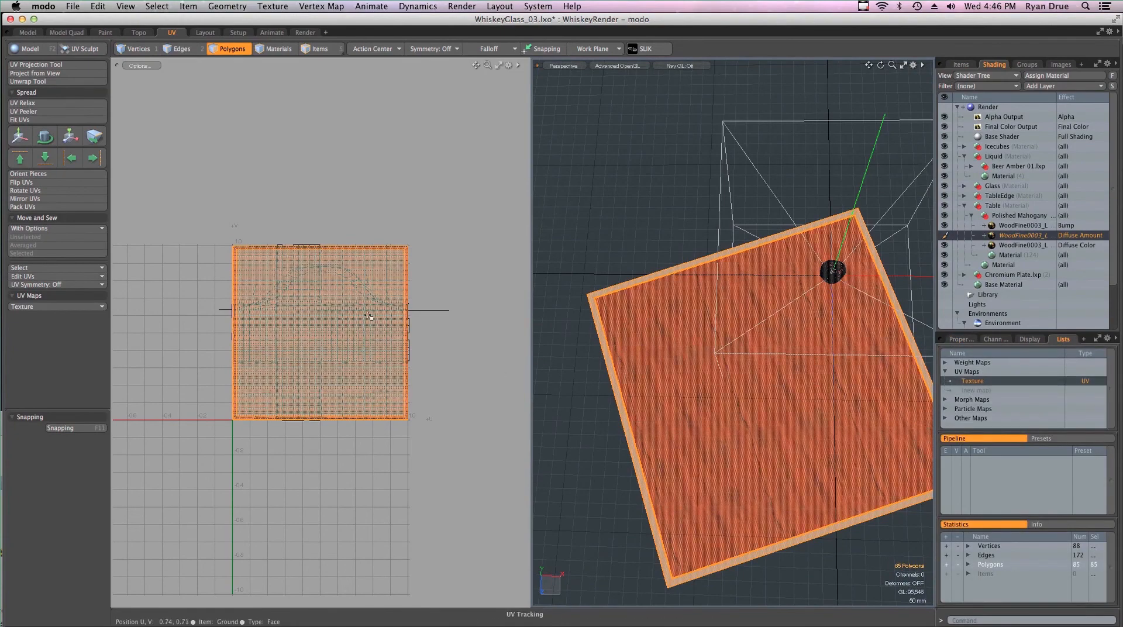
{"action": "left_click", "coordinate": [459, 306]}
{"action": "left_click_drag", "start_coordinate": [332, 316], "coordinate": [402, 326], "text": "ctrl+alt"}
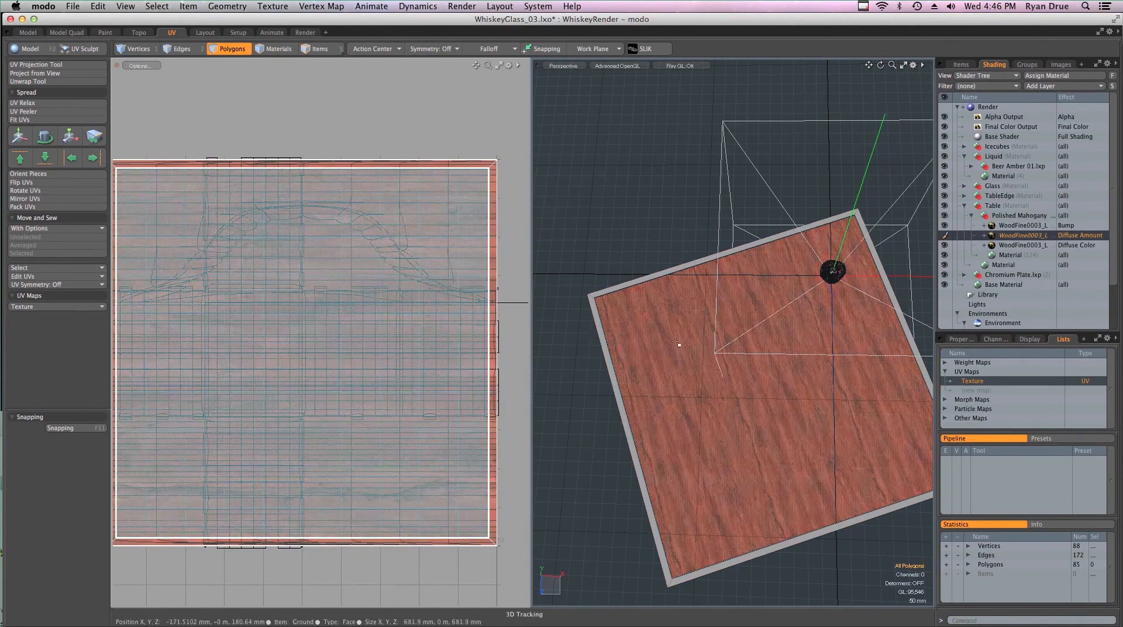
Select all the table's polygons, rotate their UVs by 90° to turn the wood grain, and clear the selection.
{"action": "double_click", "coordinate": [683, 344]}
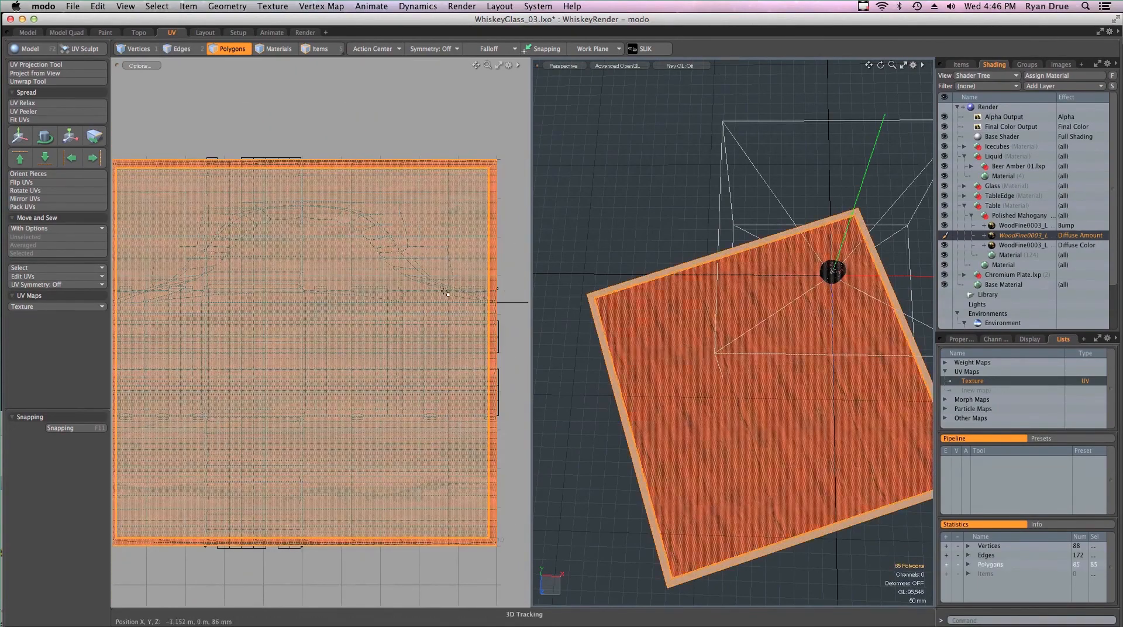
{"action": "key", "text": "y"}
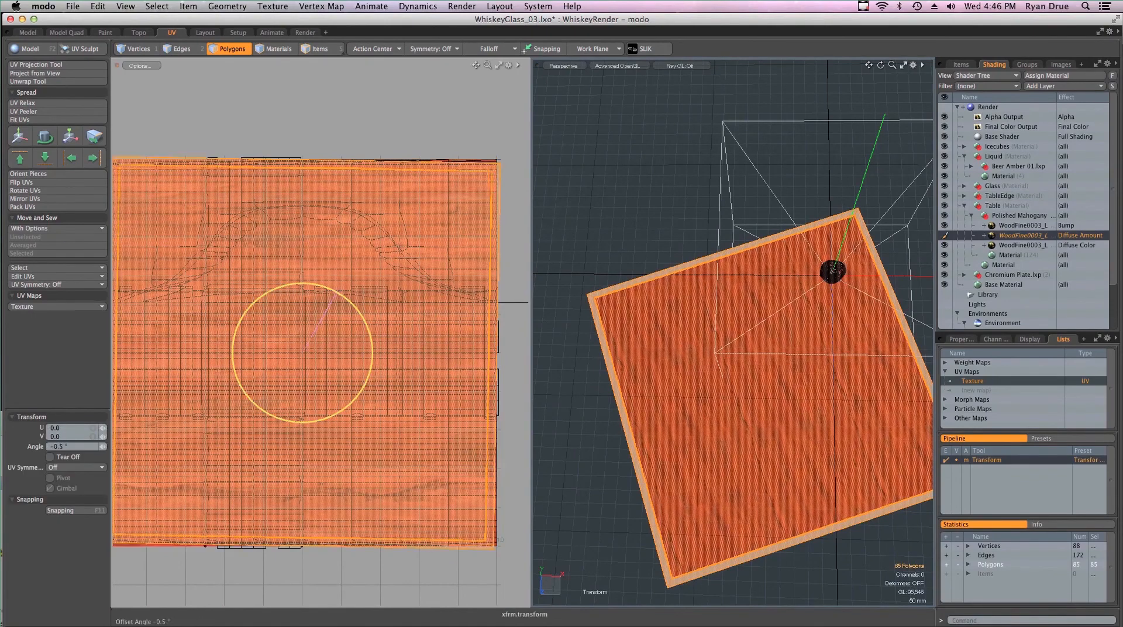
{"action": "left_click_drag", "start_coordinate": [342, 298], "coordinate": [356, 391]}
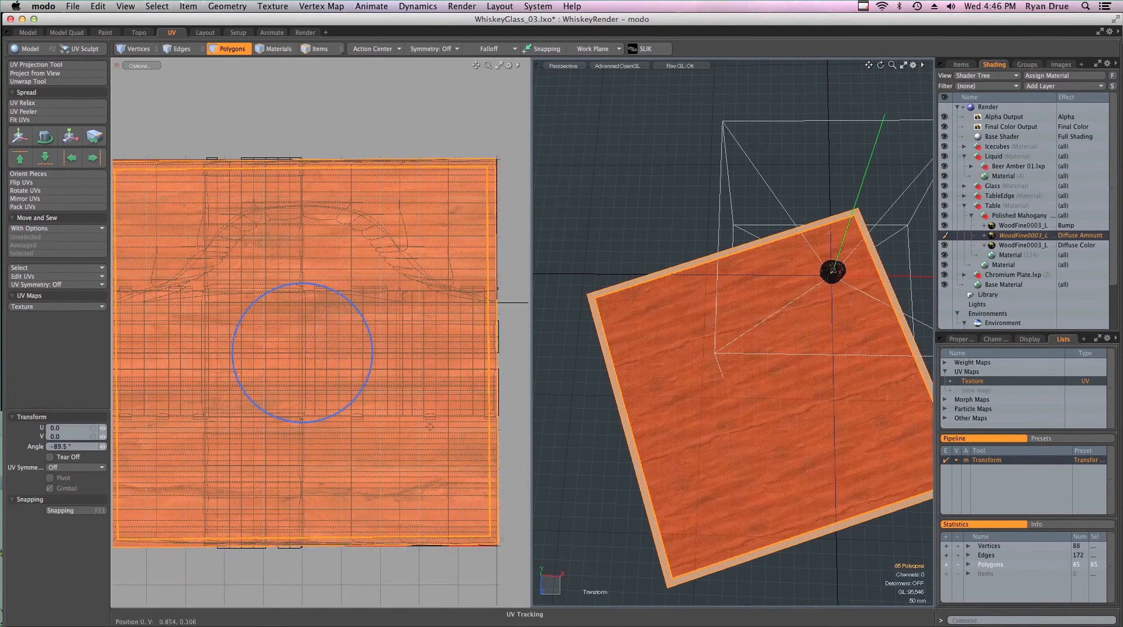
{"action": "double_click", "coordinate": [75, 446]}
{"action": "type", "text": "90"}
{"action": "key", "text": "Return"}
{"action": "key", "text": "space"}
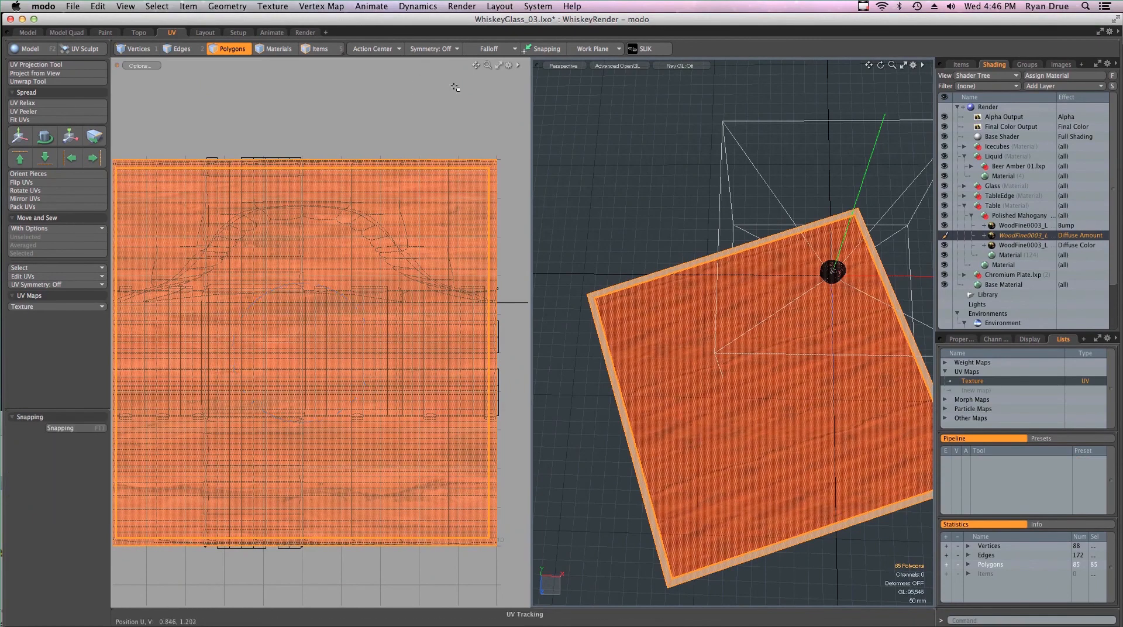
{"action": "left_click", "coordinate": [666, 220]}
{"action": "left_click_drag", "start_coordinate": [666, 221], "coordinate": [647, 204], "text": "alt"}
Return to the Render layout and select the base material inside the table's Polished Mahogany group.
{"action": "left_click", "coordinate": [305, 32]}
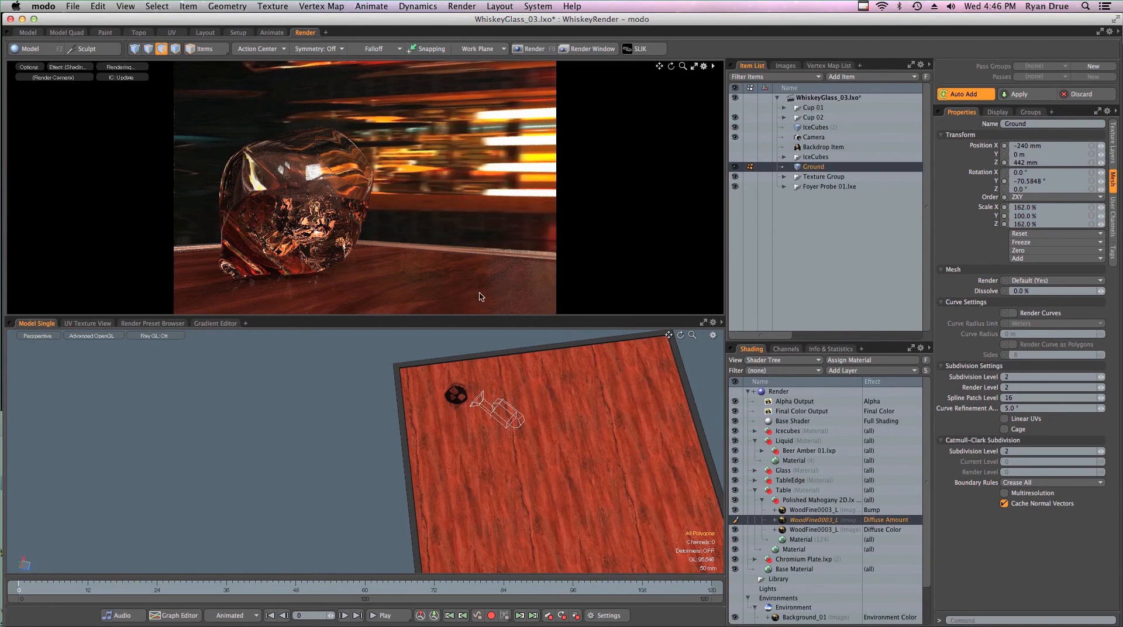
{"action": "left_click", "coordinate": [800, 539]}
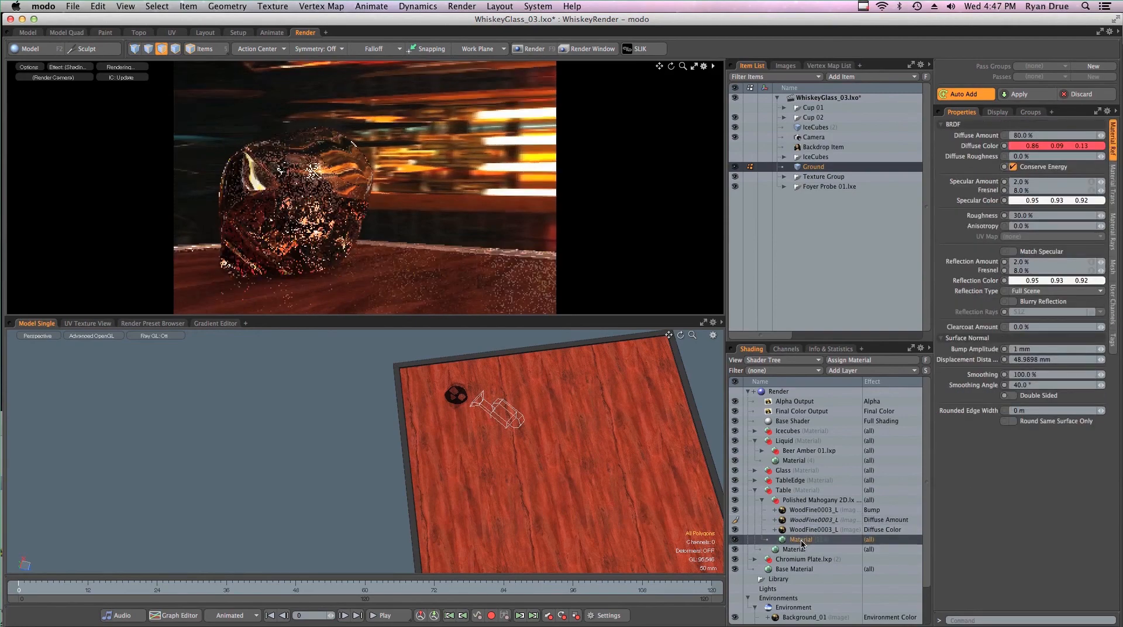